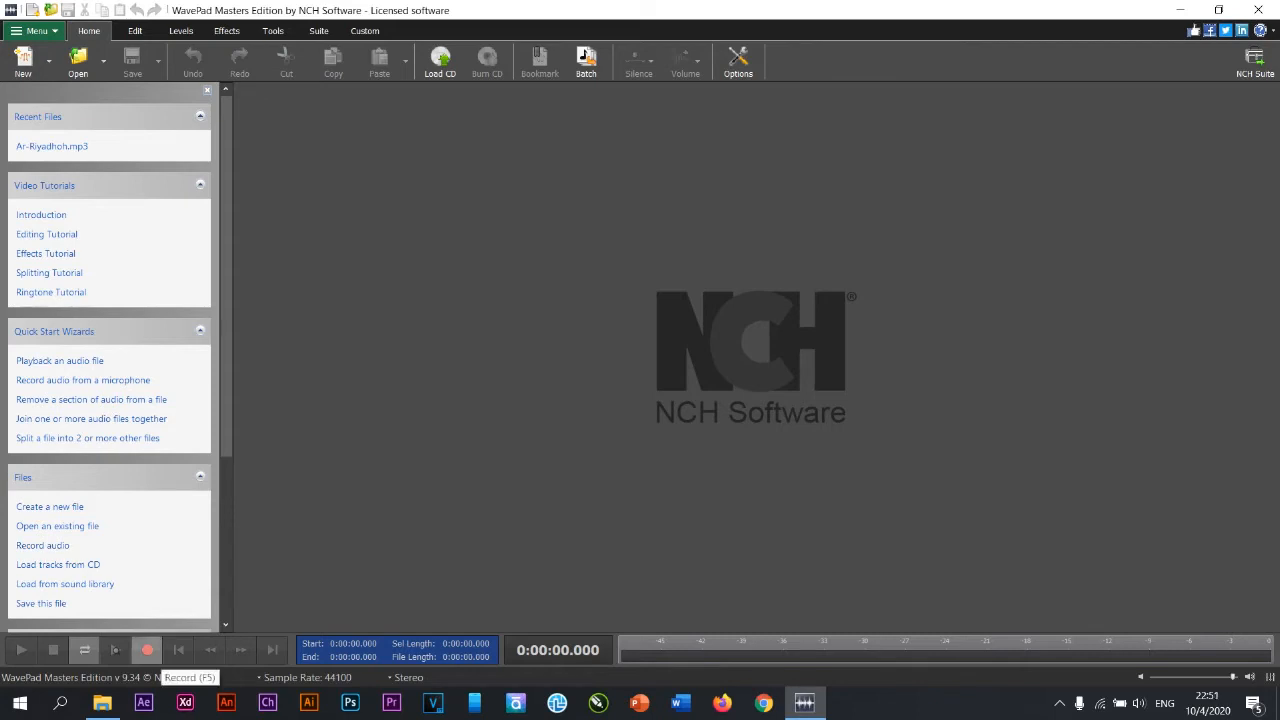
Step: Open the audio file At-Tahiyat Wa Taaruf from the WavePade folder on the Data (E:) drive
left_click(78, 60)
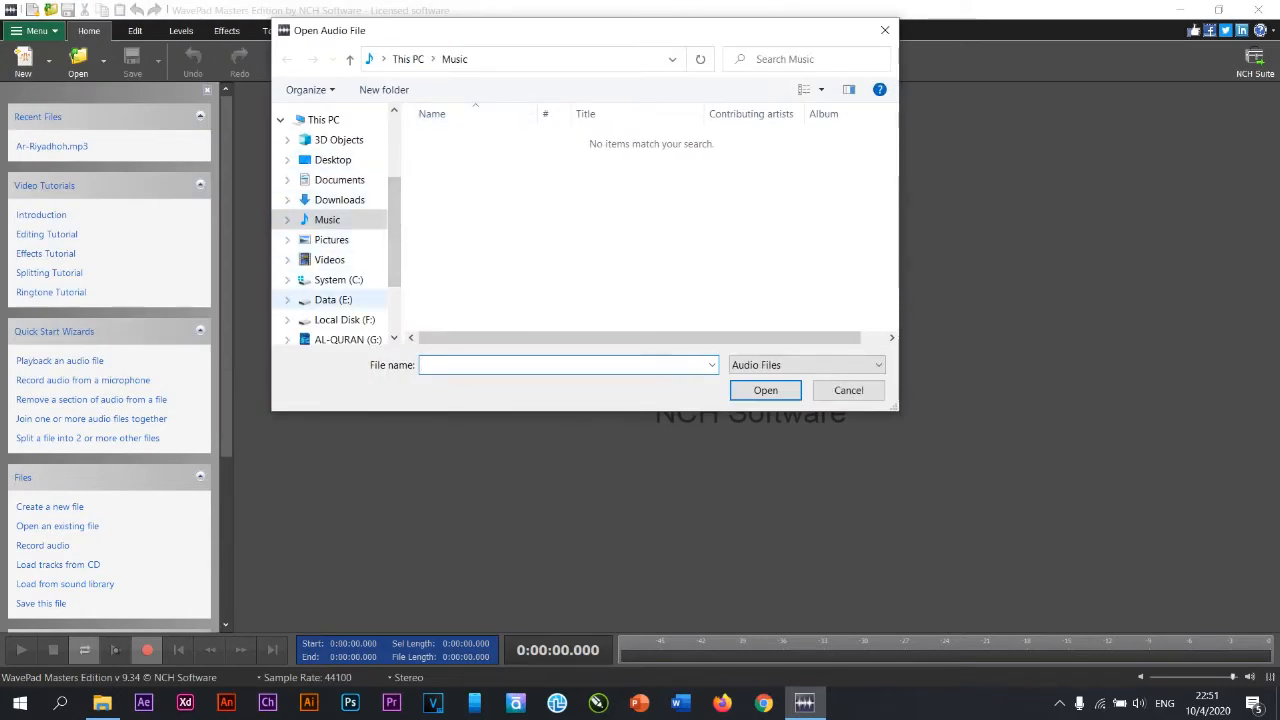
left_click(333, 300)
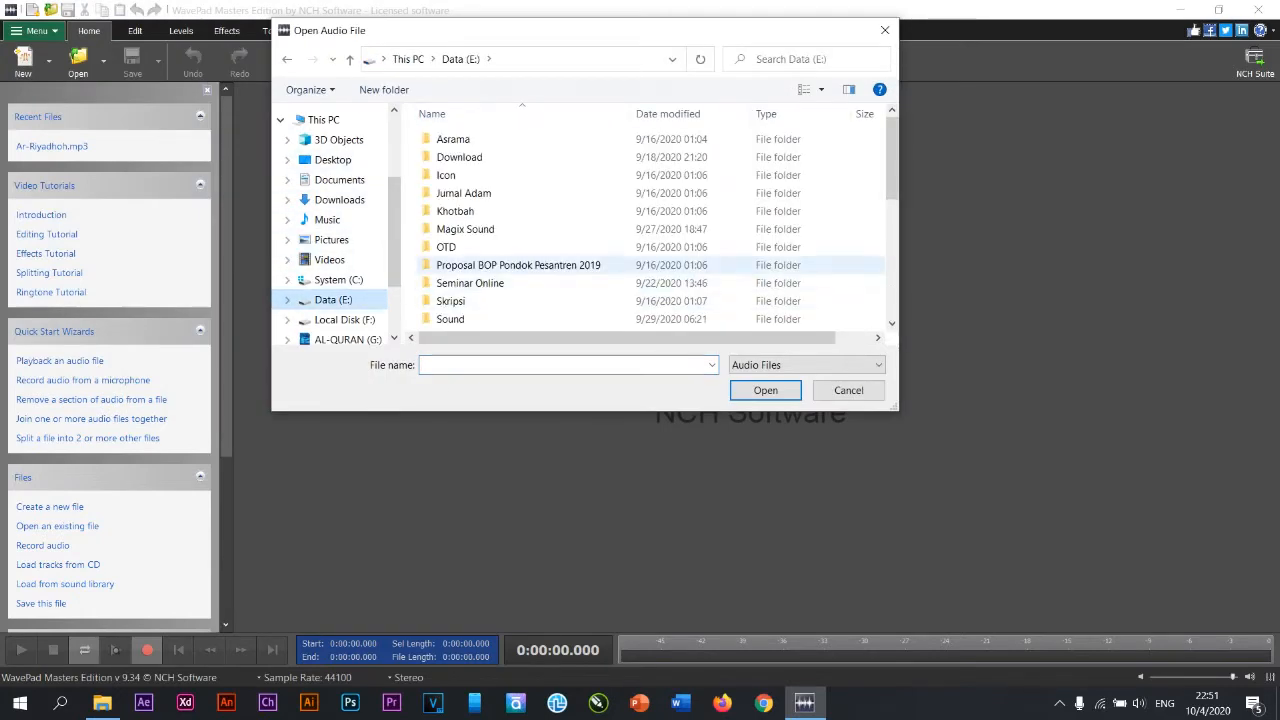
scroll(650, 228, "down", 4)
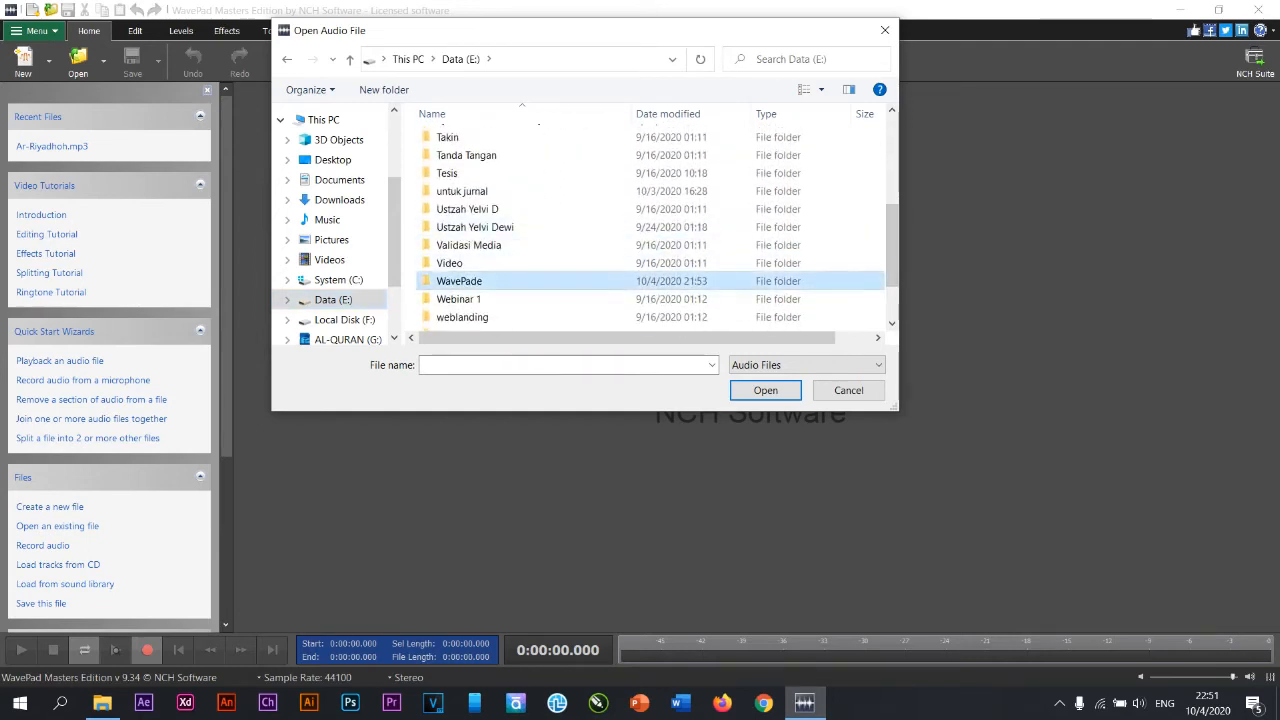
double_click(459, 282)
left_click(482, 139)
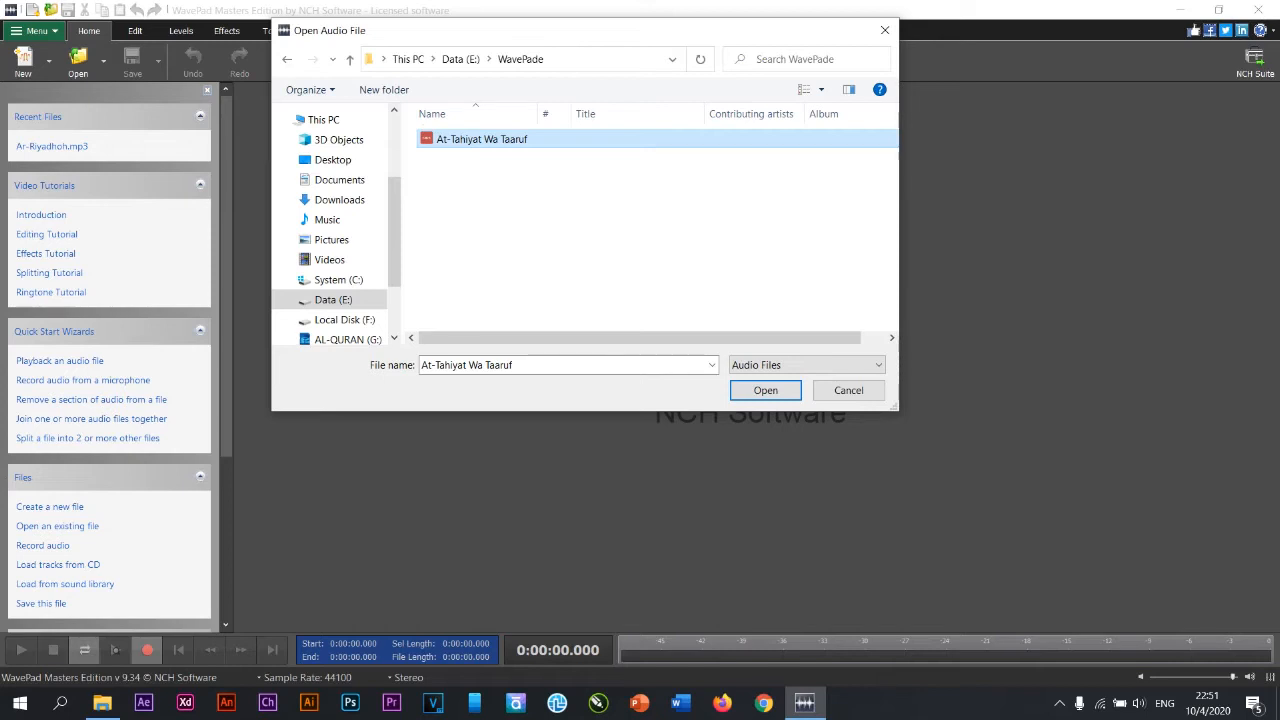
left_click(765, 390)
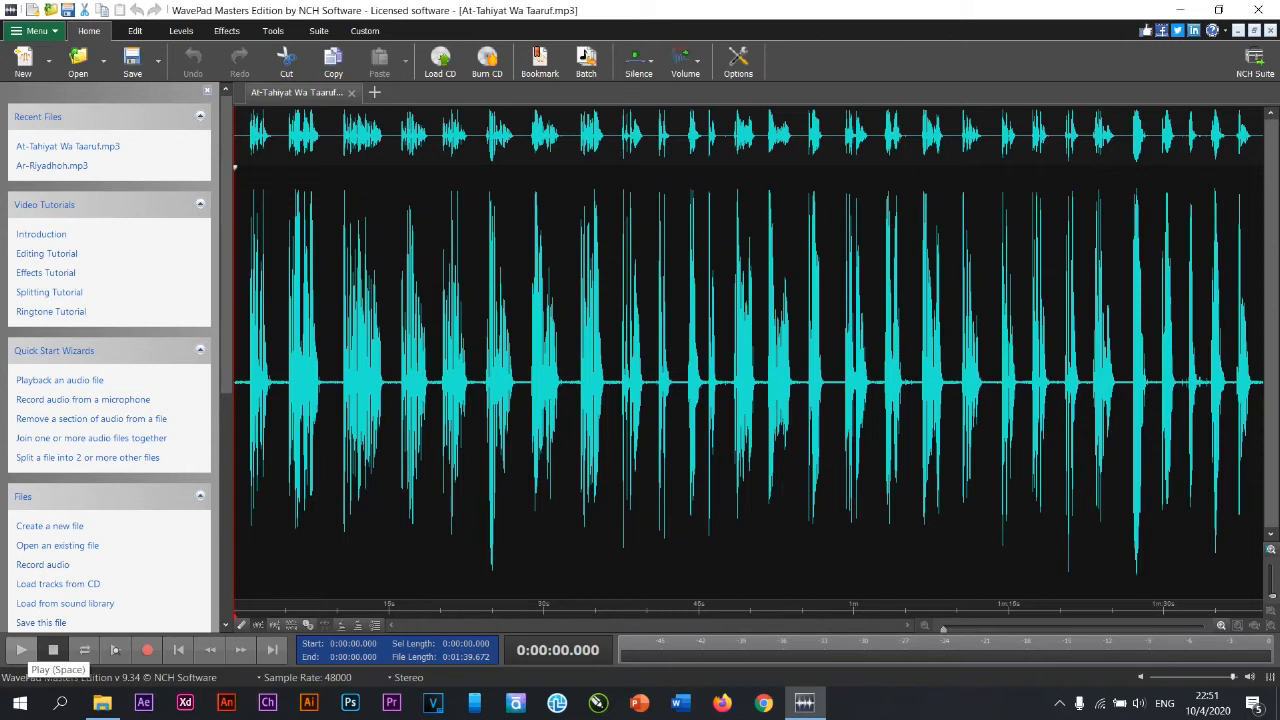
Step: Play the recording and move the cursor along the waveform to look for a suitable cut point
left_click(21, 650)
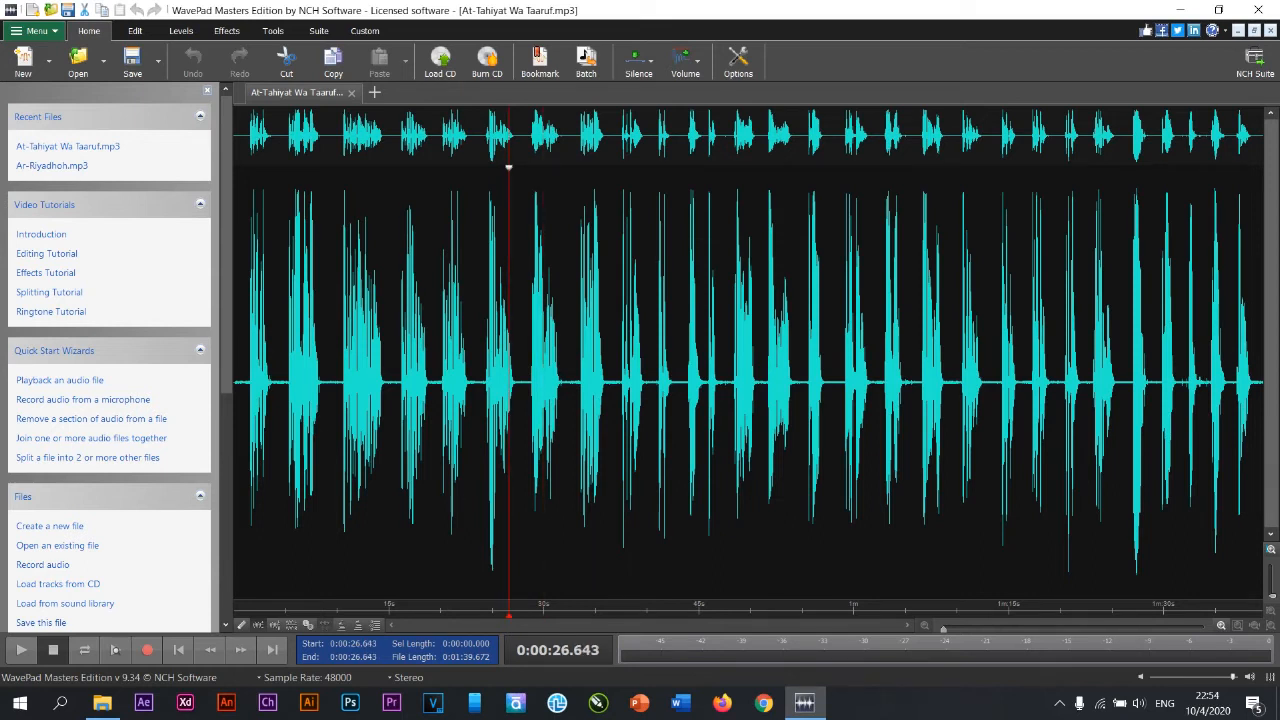
mouse_move(509, 382)
left_mouse_down()
mouse_move(556, 382)
mouse_move(505, 382)
left_mouse_up()
left_click(529, 382)
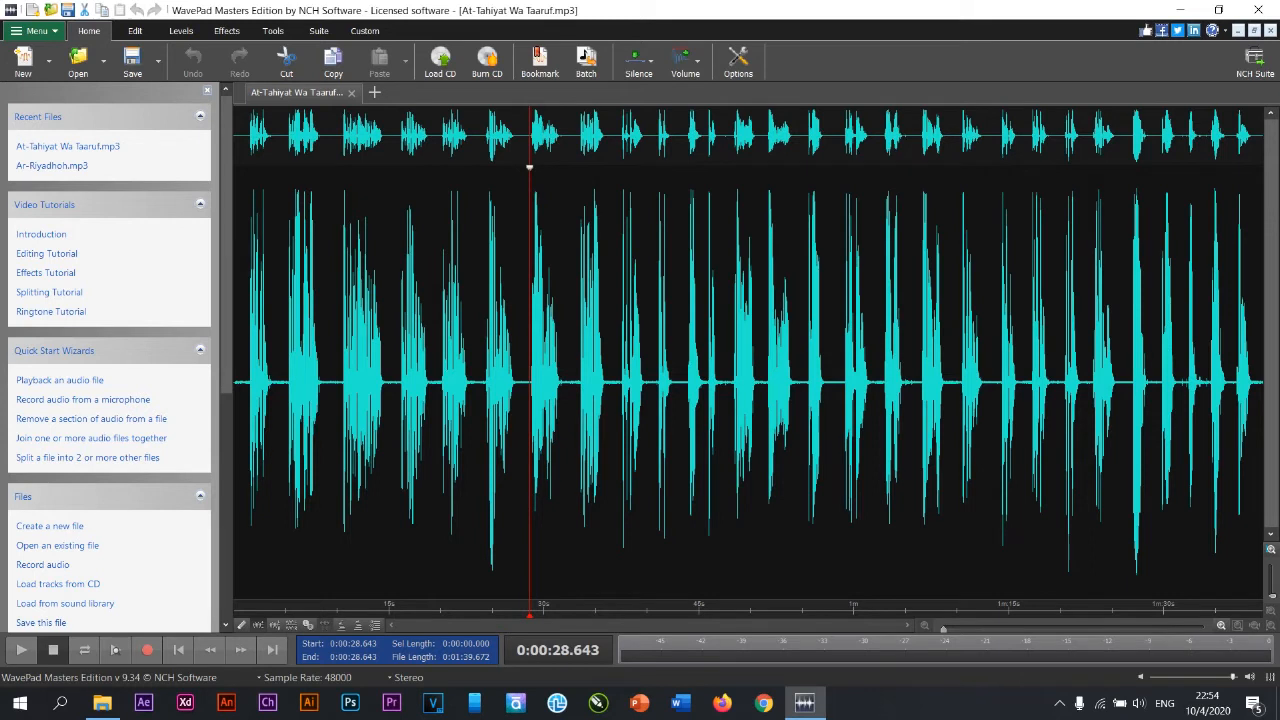
left_click_drag(530, 382, 1195, 382)
left_click_drag(1195, 167, 686, 167)
left_click(747, 167)
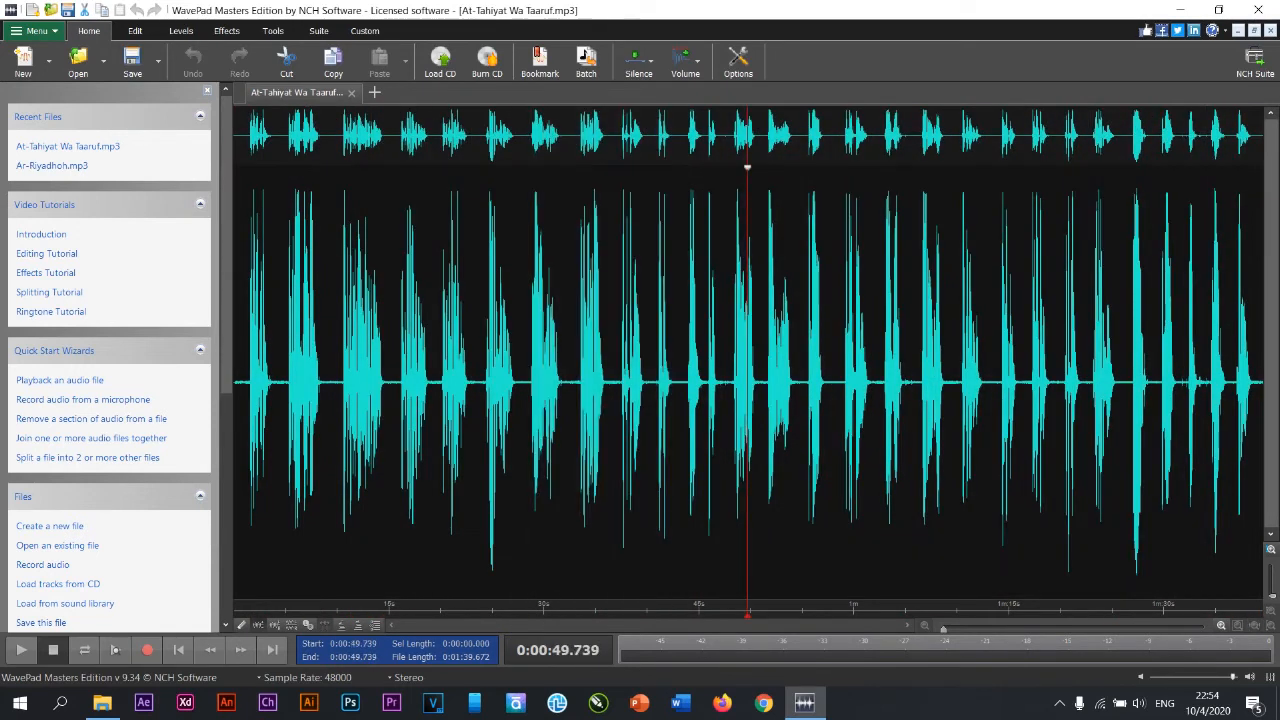
left_click_drag(747, 167, 735, 167)
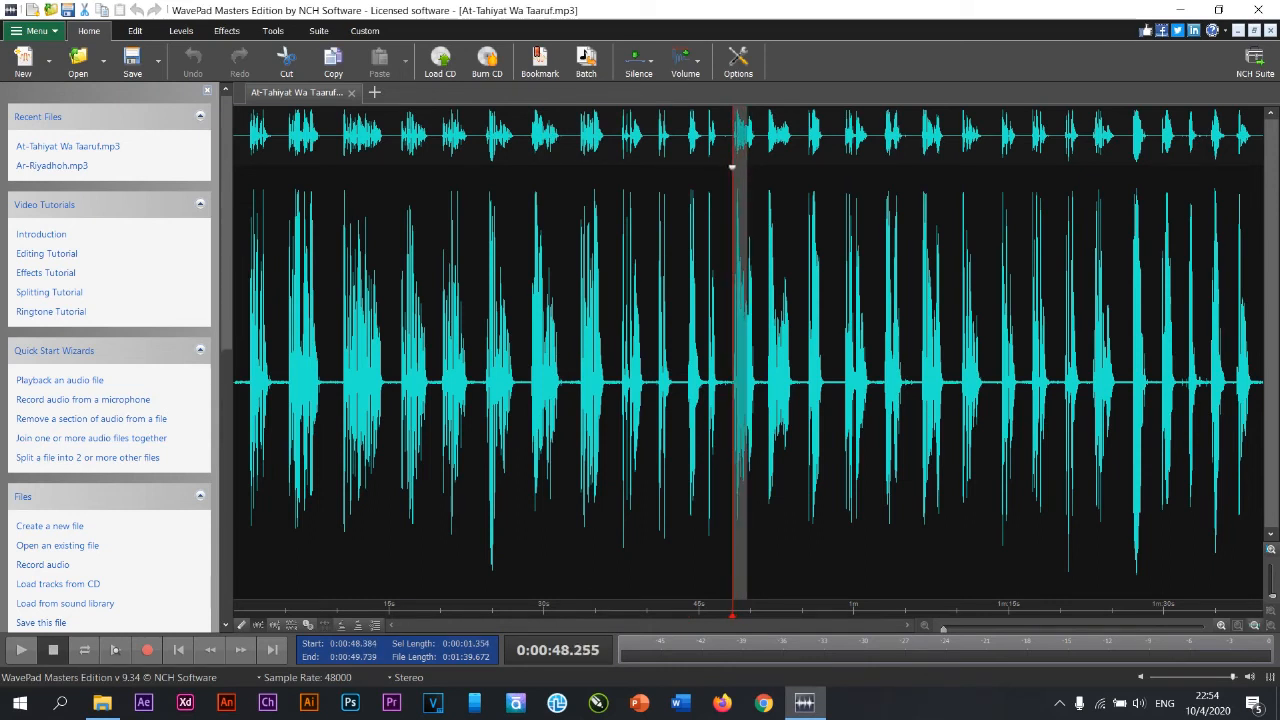
Step: Listen to the passages starting at about 0:47.7 and 0:40.9 to locate the cut point
left_click(761, 167)
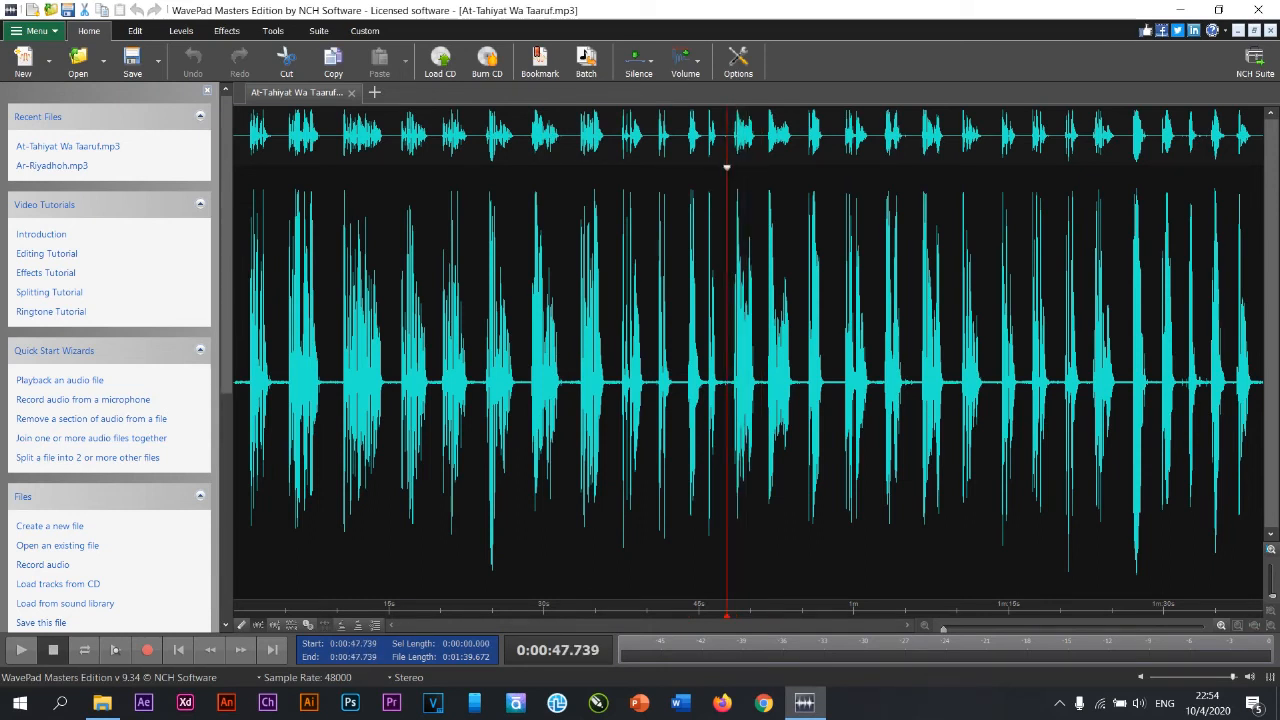
left_click(21, 650)
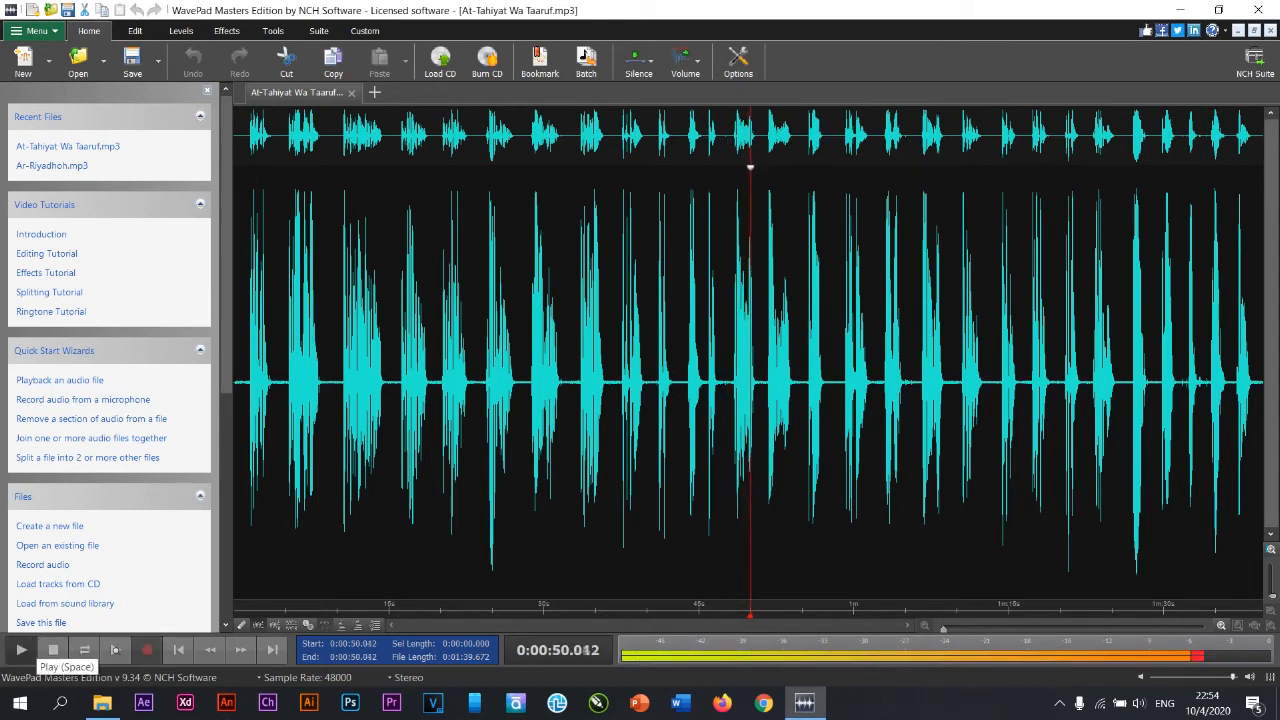
key("space")
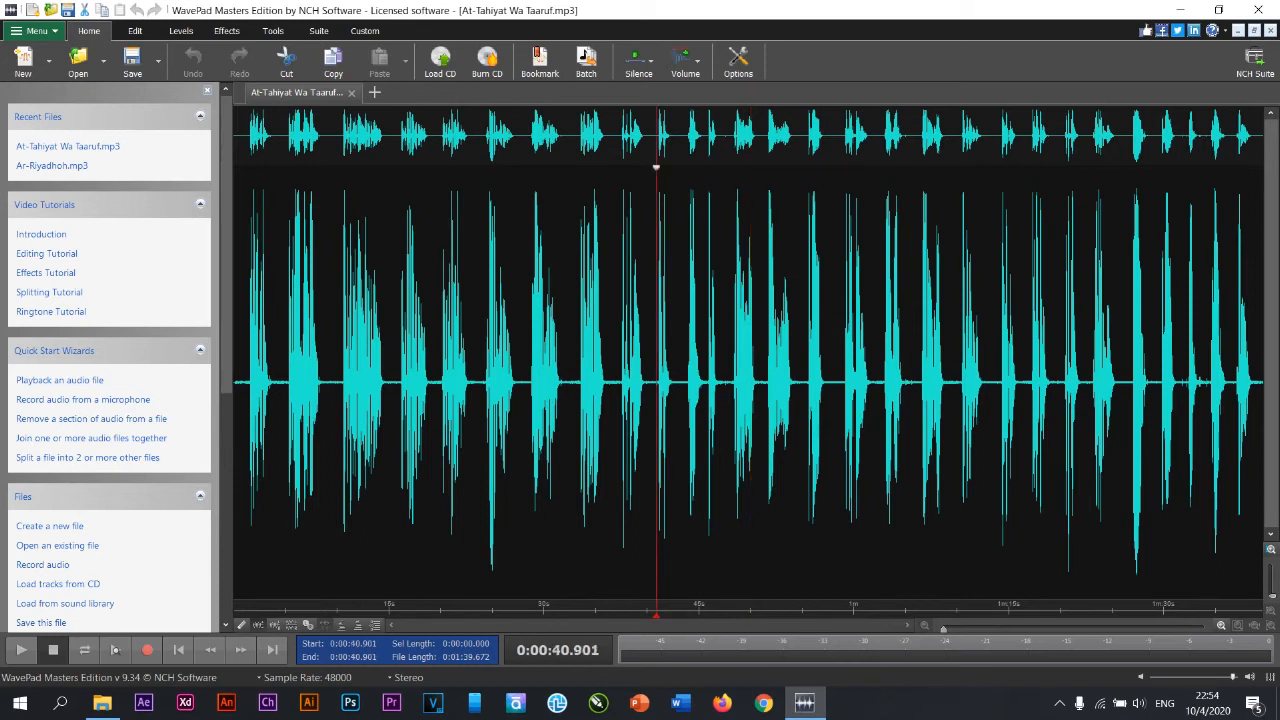
left_click(21, 650)
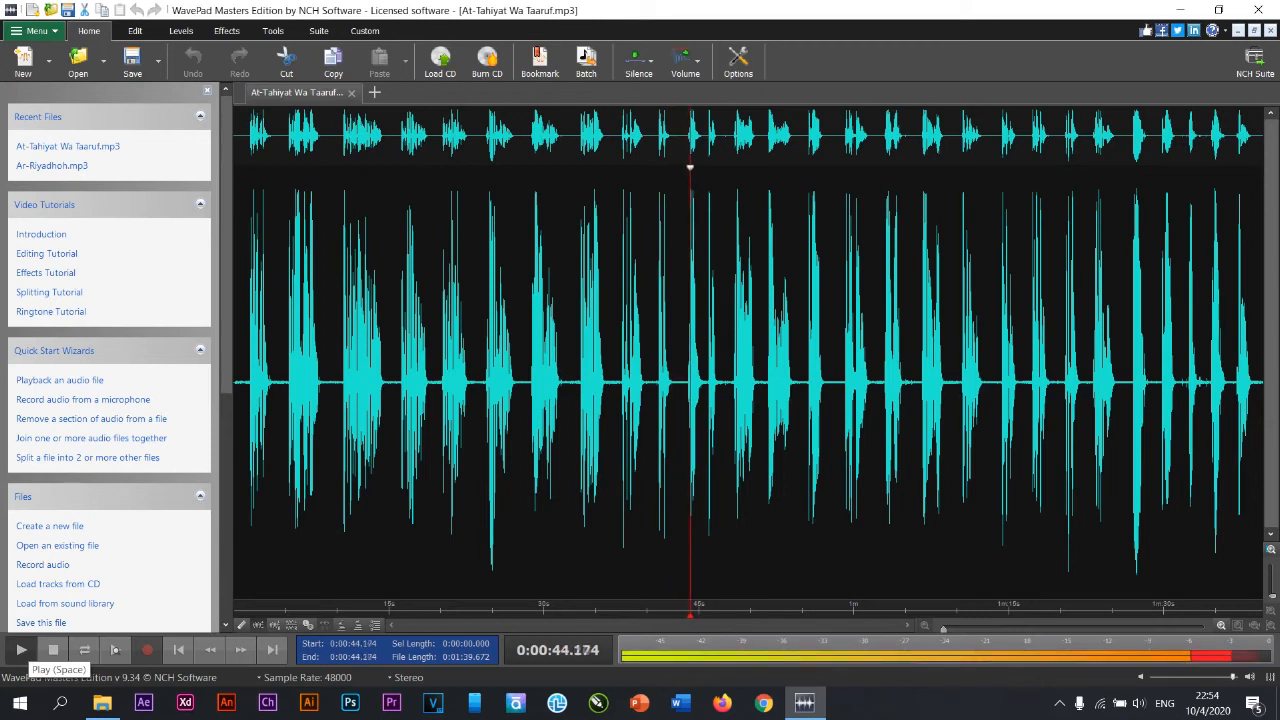
key("space")
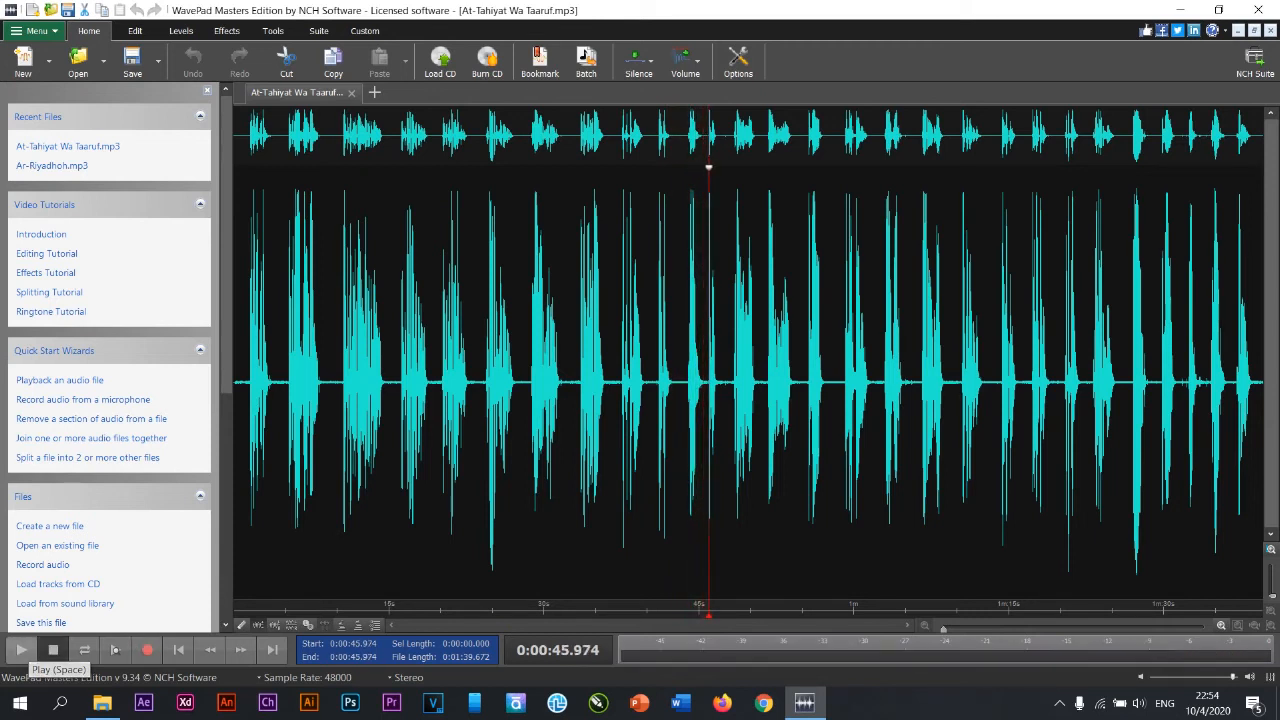
Step: Try deleting the audio from about 0:39.8 to the end of the file, and undo the deletion
left_click_drag(709, 380, 656, 380)
left_click(645, 380)
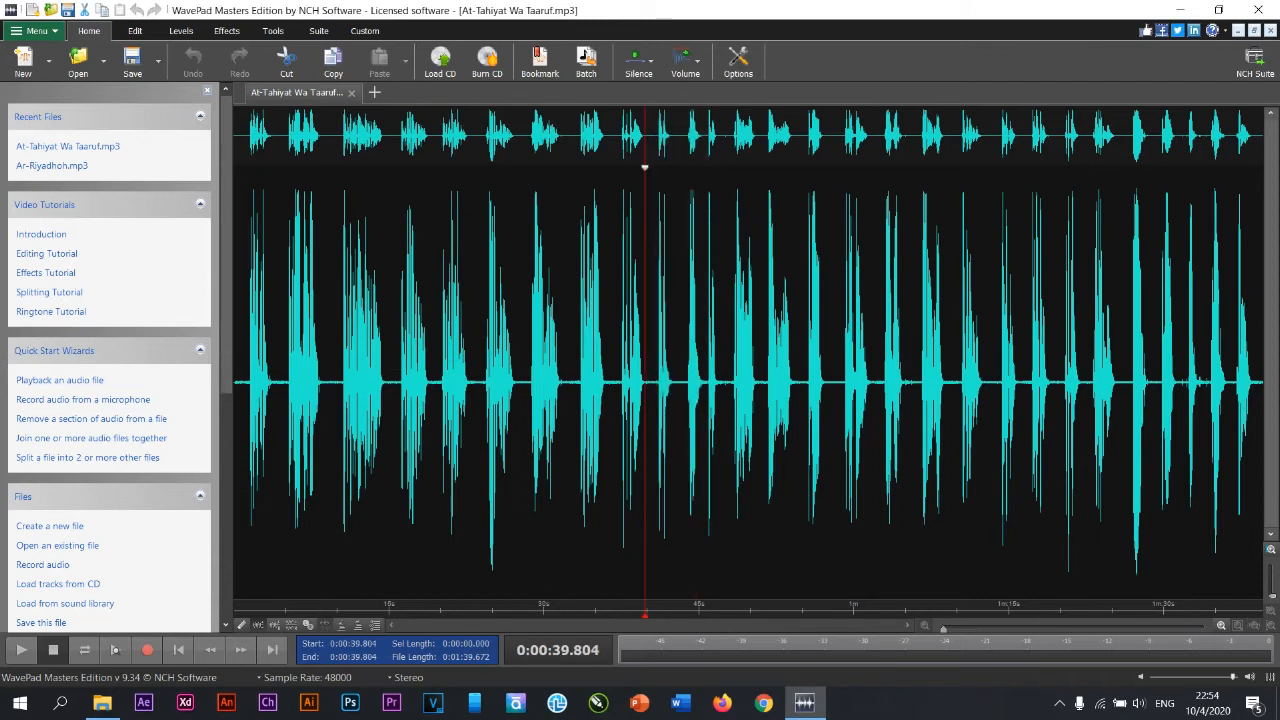
left_click(643, 380)
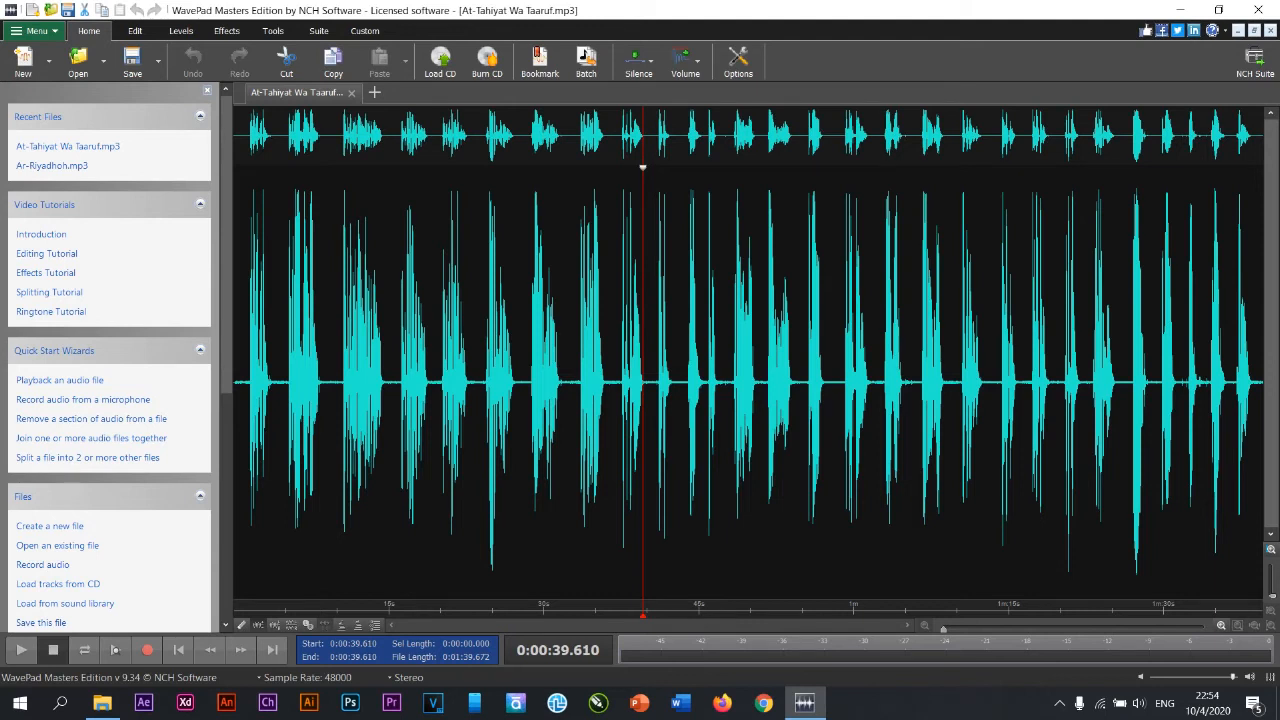
left_click_drag(645, 380, 1266, 380)
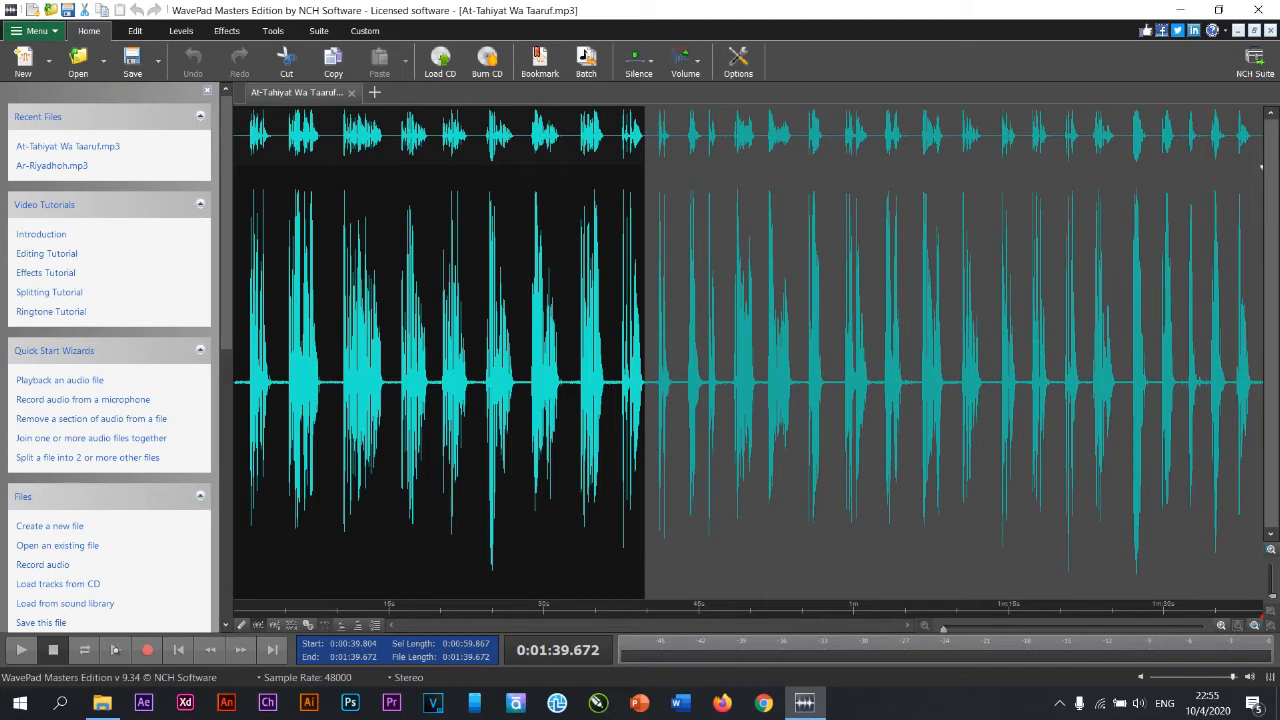
right_click(818, 130)
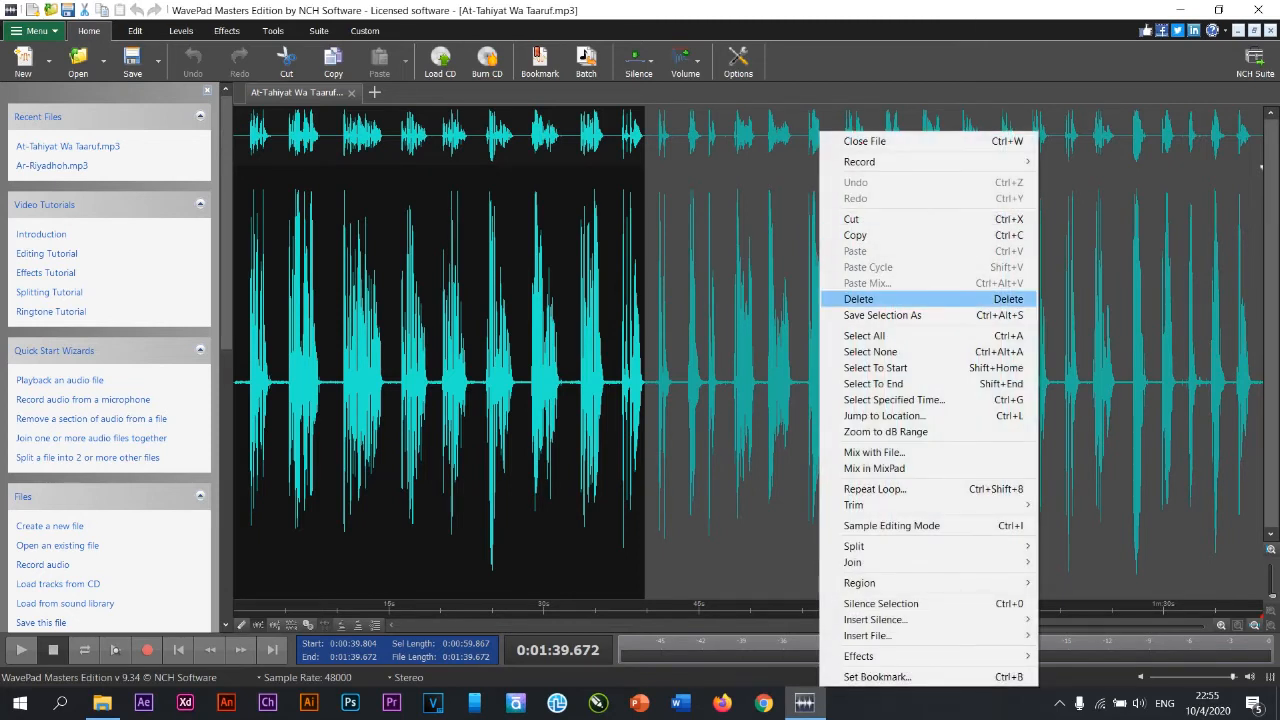
left_click(858, 299)
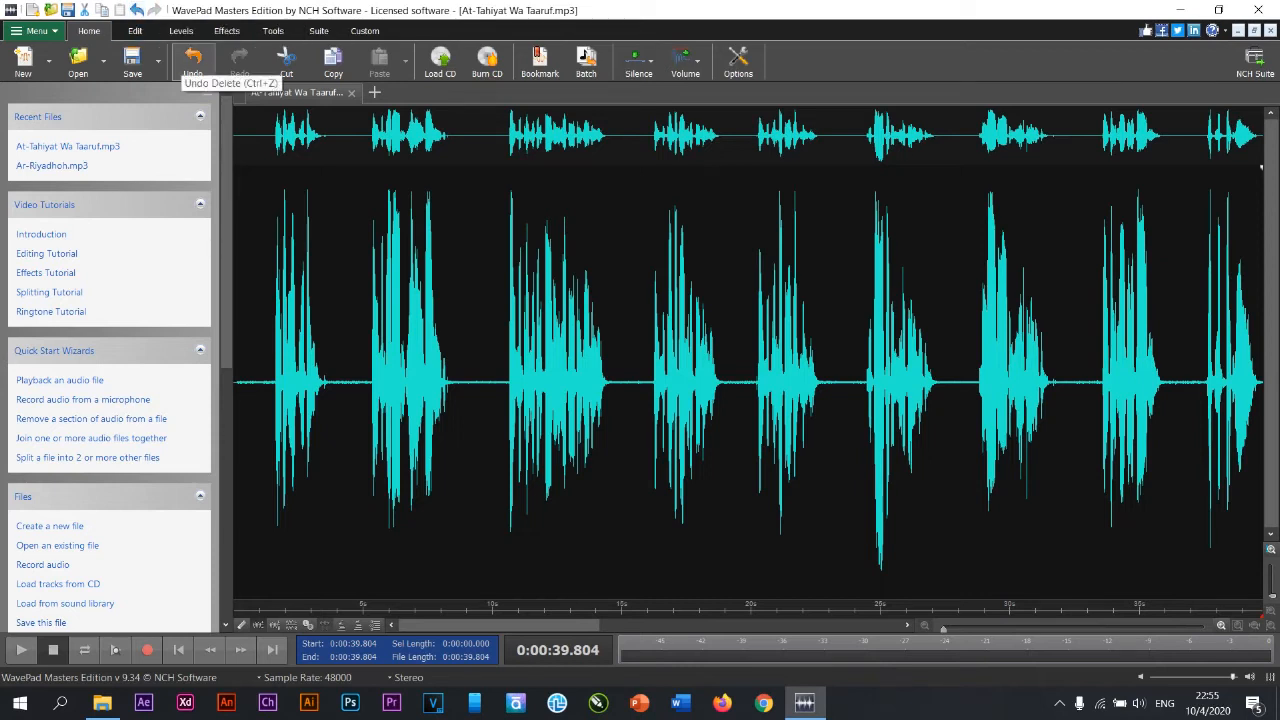
left_click(192, 62)
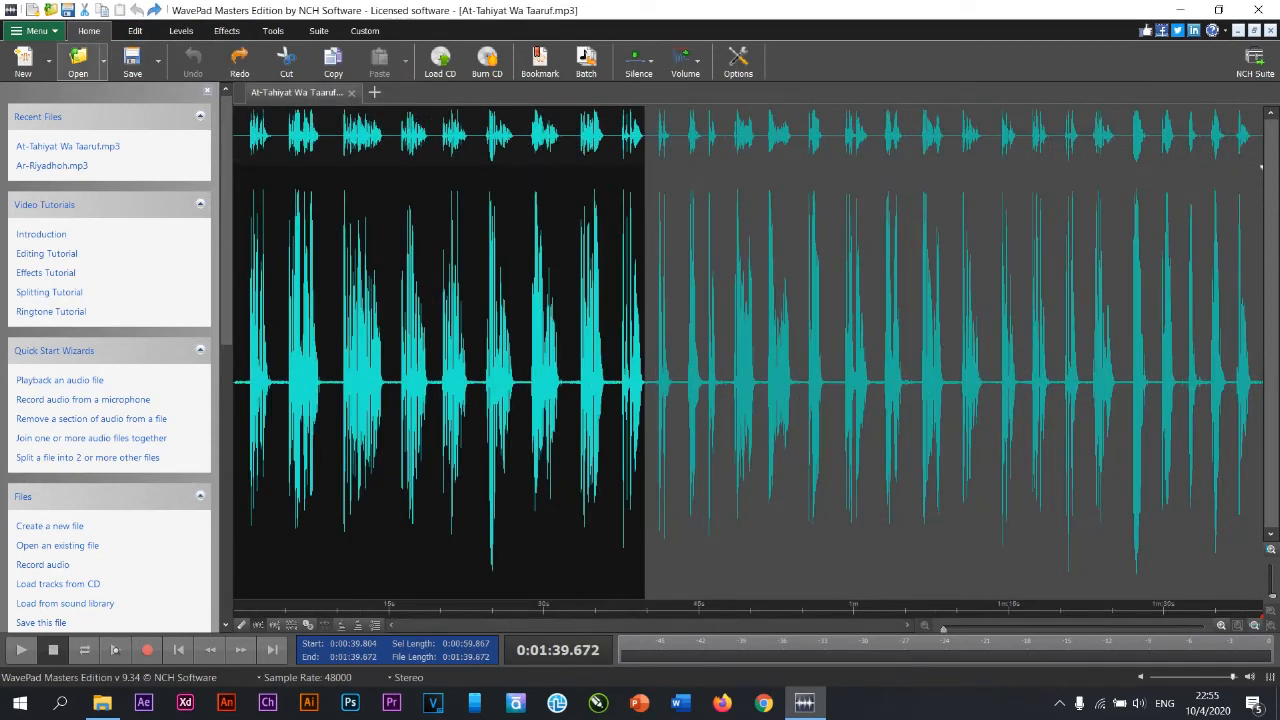
Step: Try to select the audio following the pause, starting from about 0:39.74
left_click(659, 380)
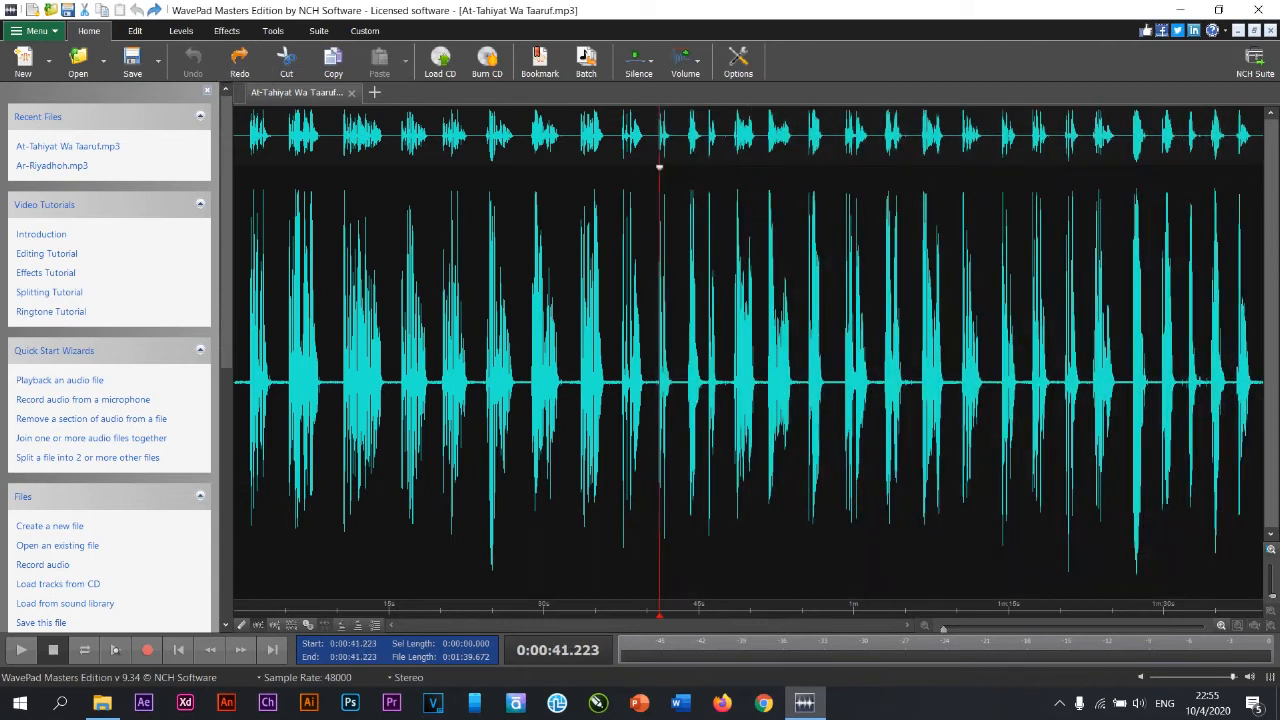
left_click(649, 380)
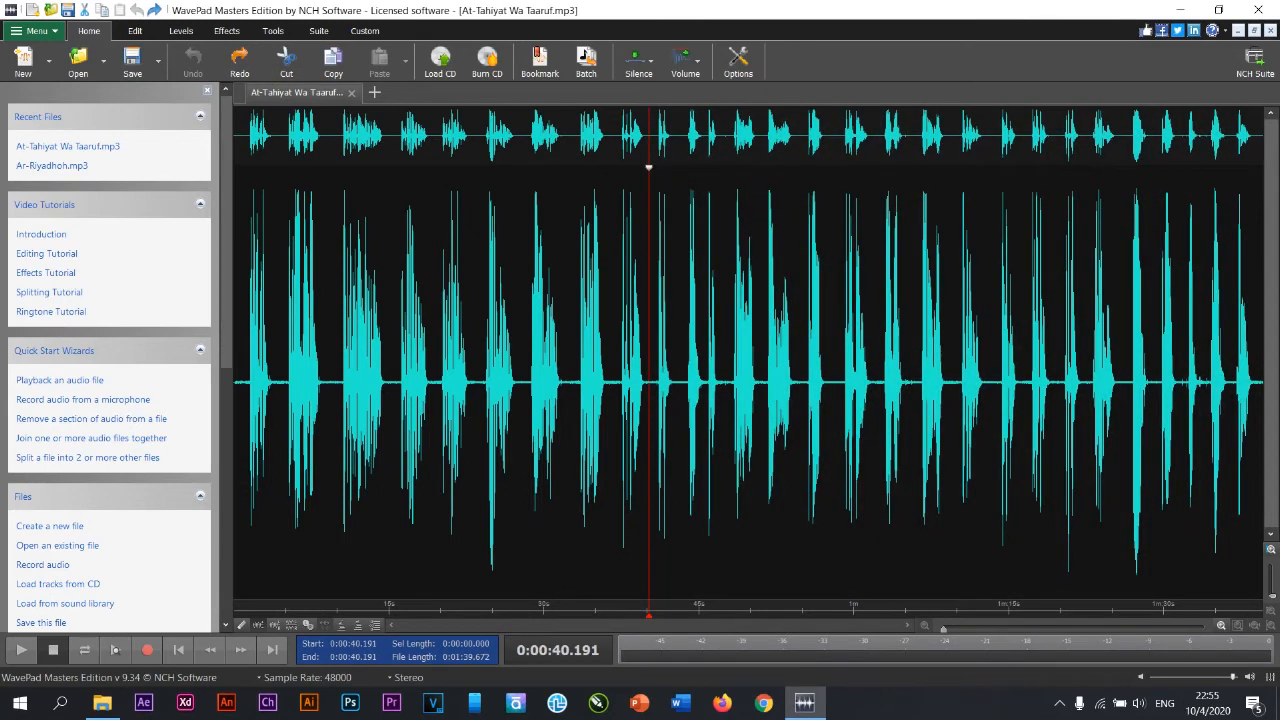
key("Left")
key("Left")
key("Left")
key("Left")
key("Left")
key("Left")
key("Left")
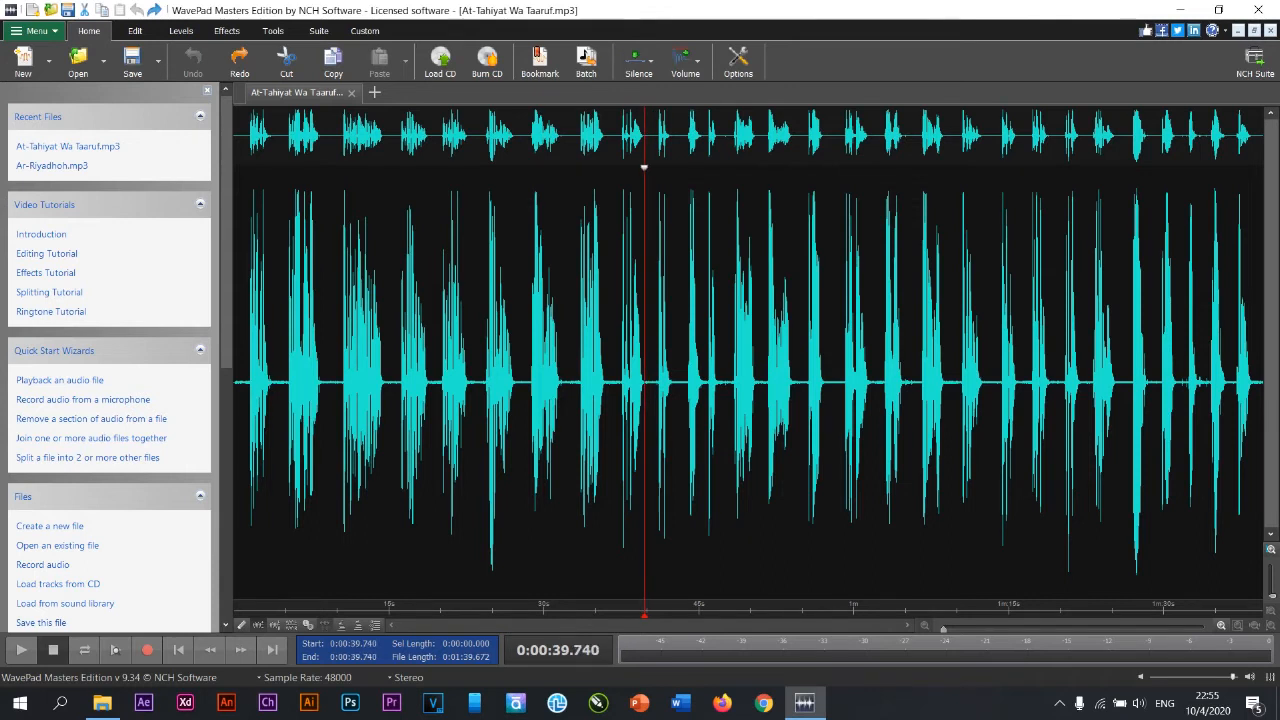
left_click_drag(644, 382, 863, 382)
left_click_drag(830, 167, 644, 167)
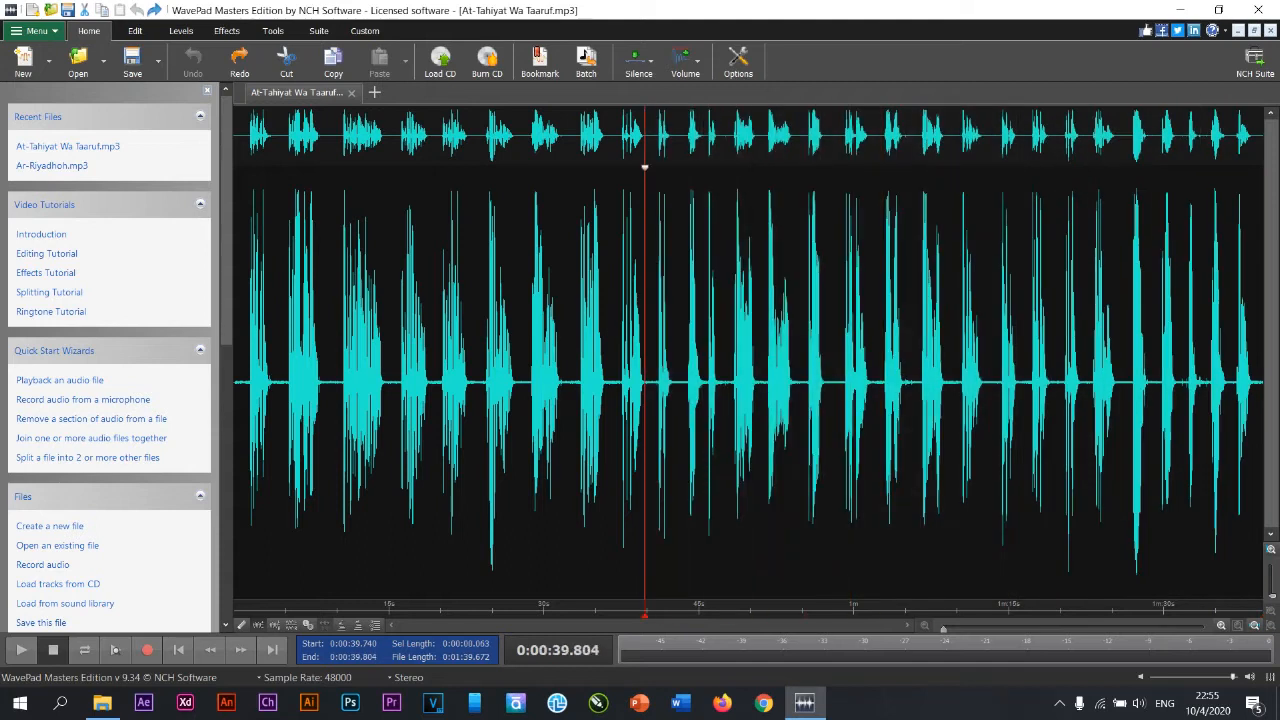
left_click(690, 167)
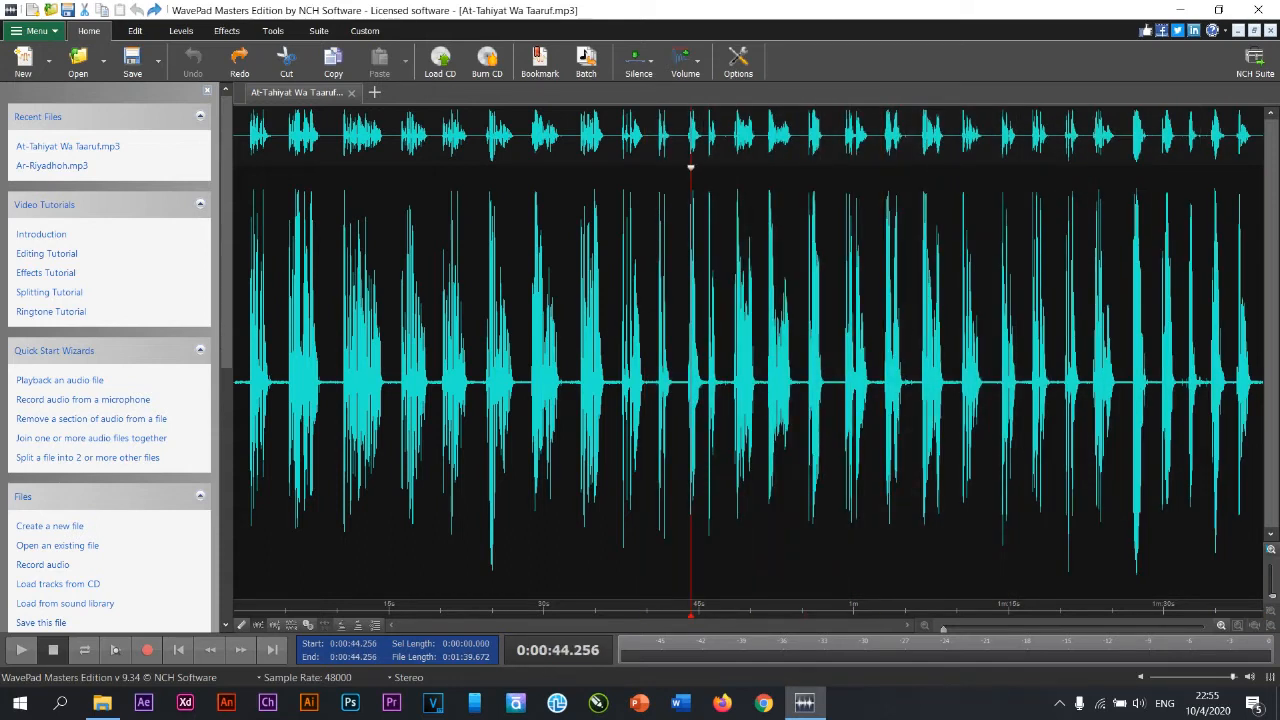
Step: Delete the audio from about 0:39.61 to the end of the file and play back the remaining part
left_click(643, 167)
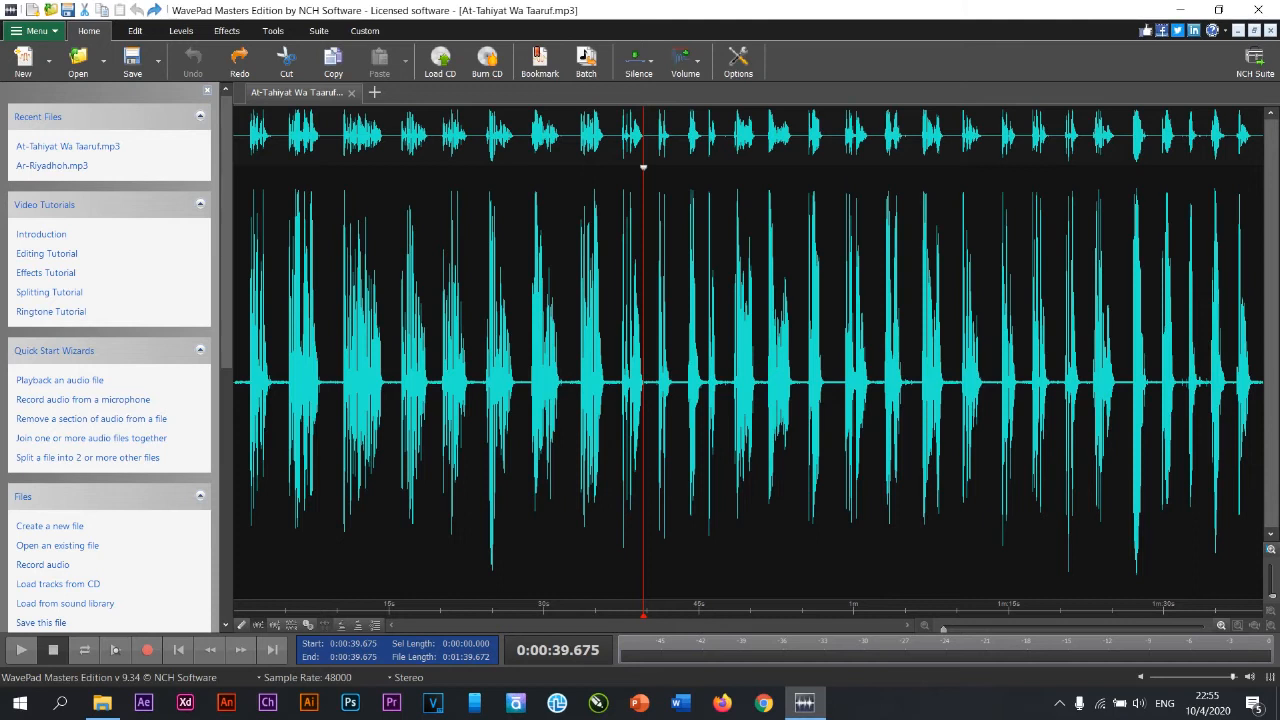
left_click(643, 382)
left_click_drag(643, 382, 1262, 382)
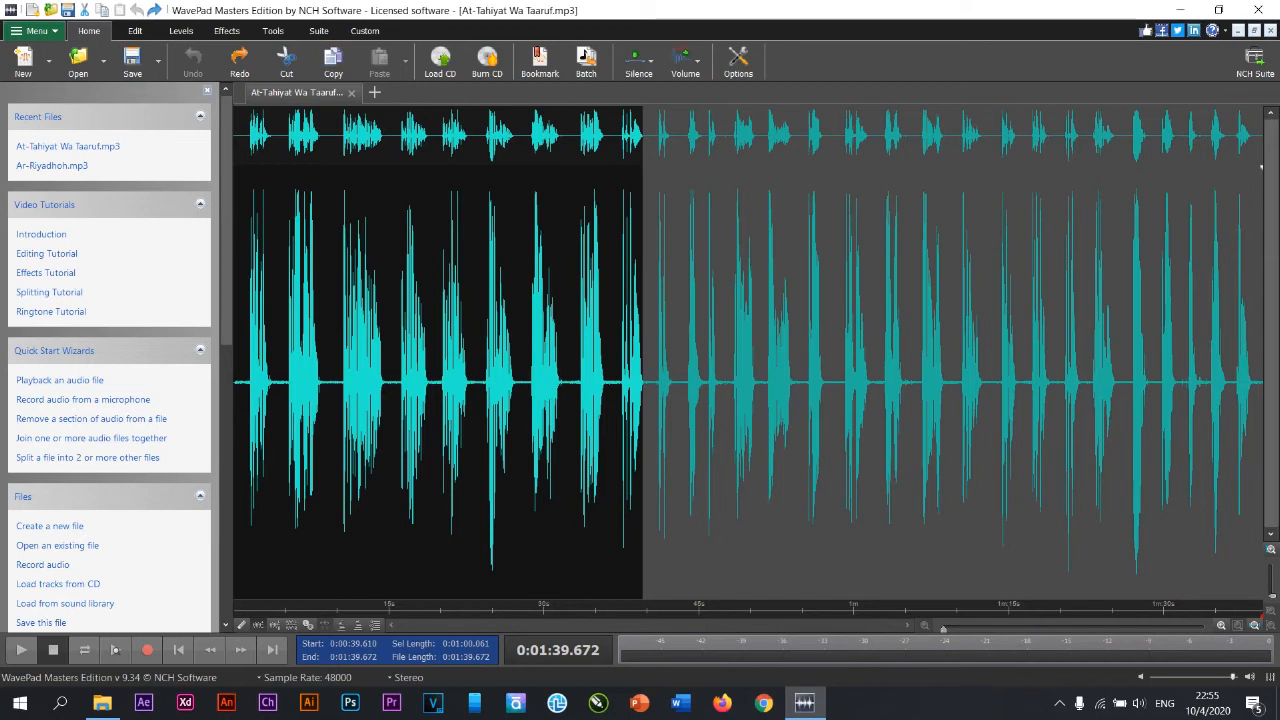
right_click(689, 130)
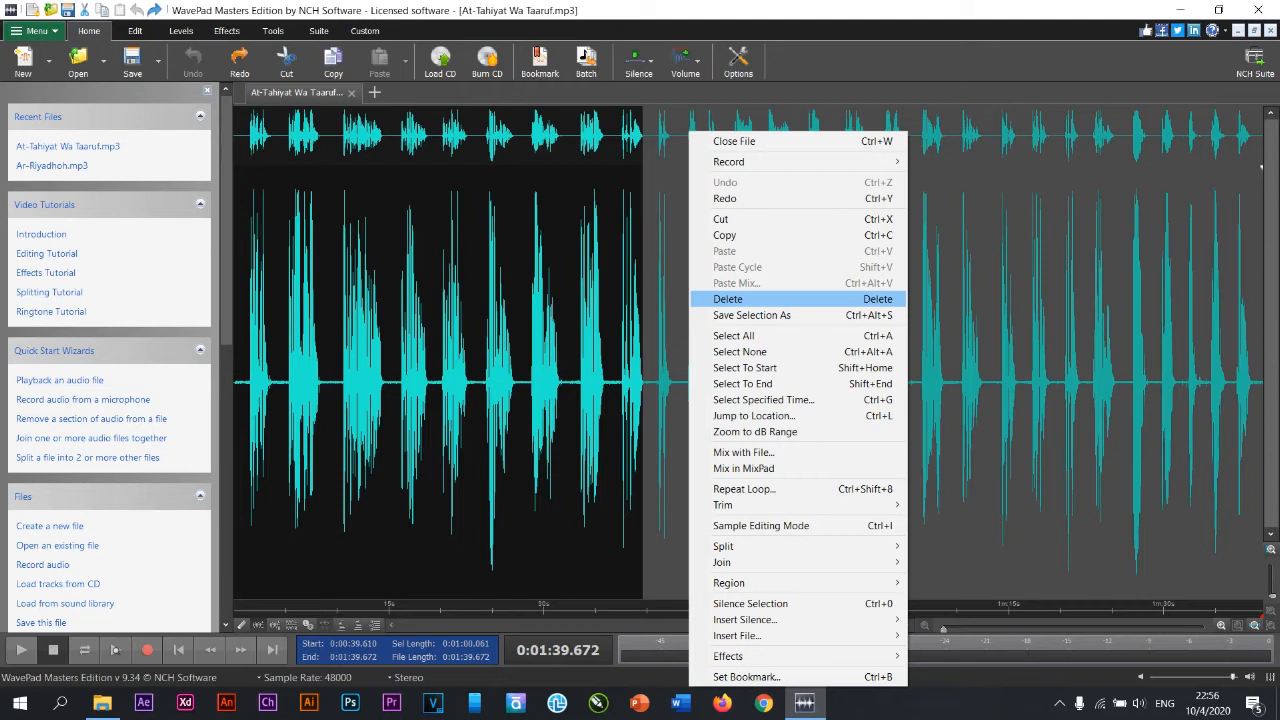
left_click(728, 299)
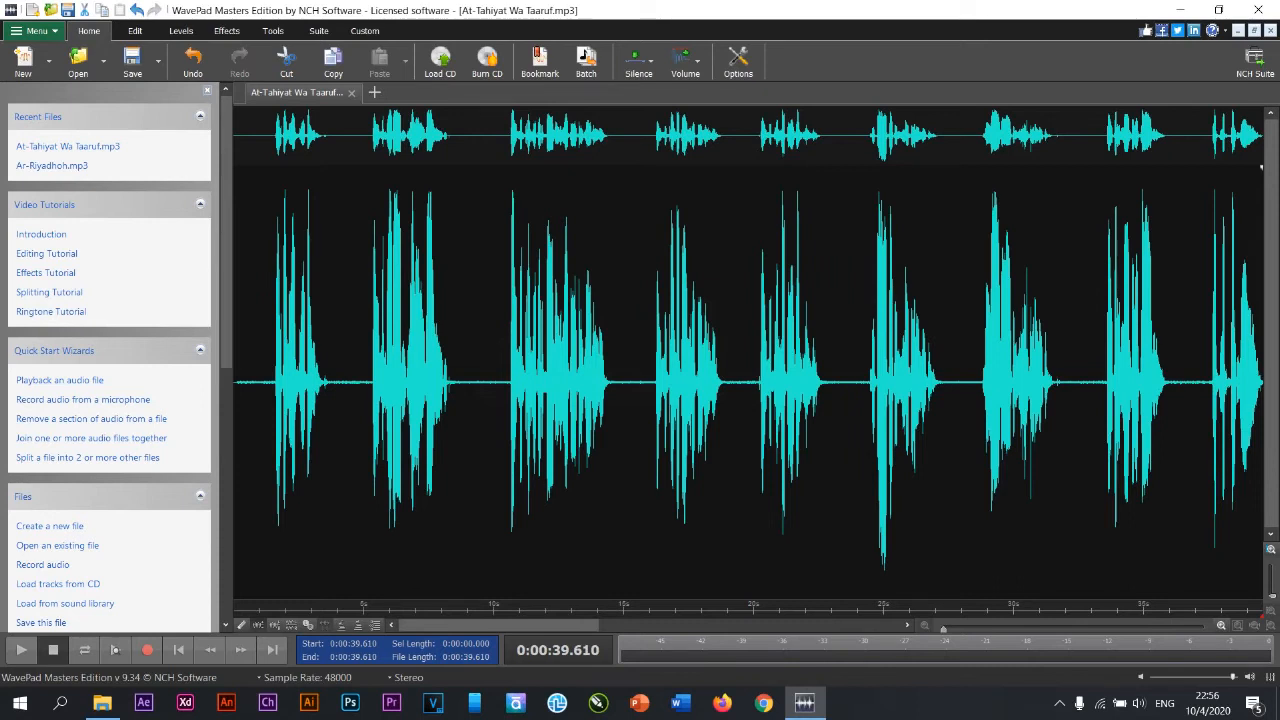
left_click(21, 650)
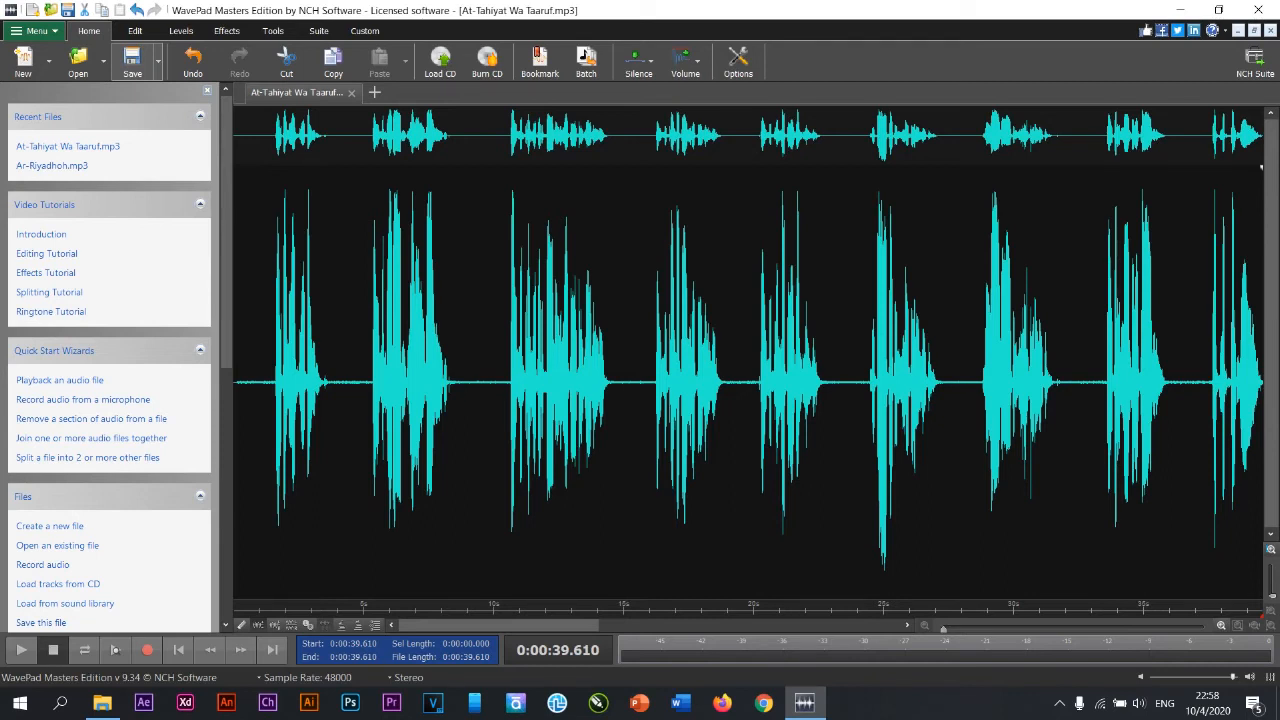
Step: Save the trimmed audio as a new MP3 file named Tes 1 with a constant bitrate of 320 kbps
left_click(157, 60)
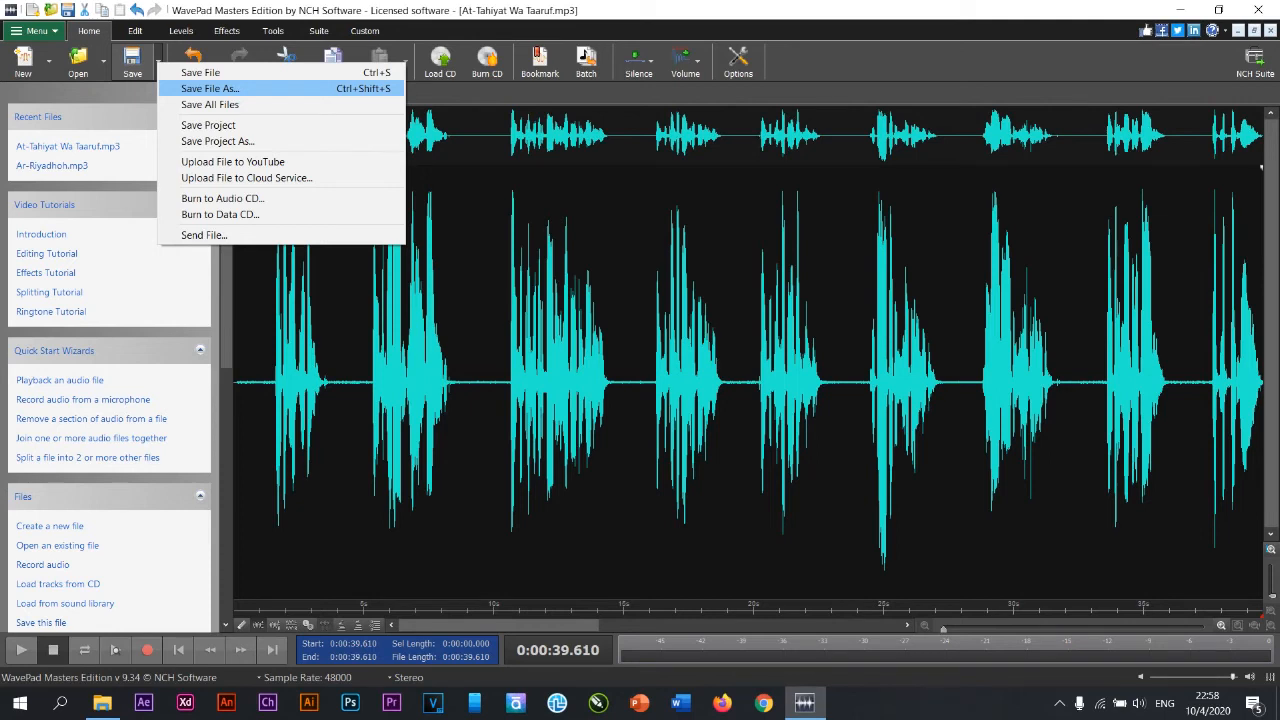
key("Return")
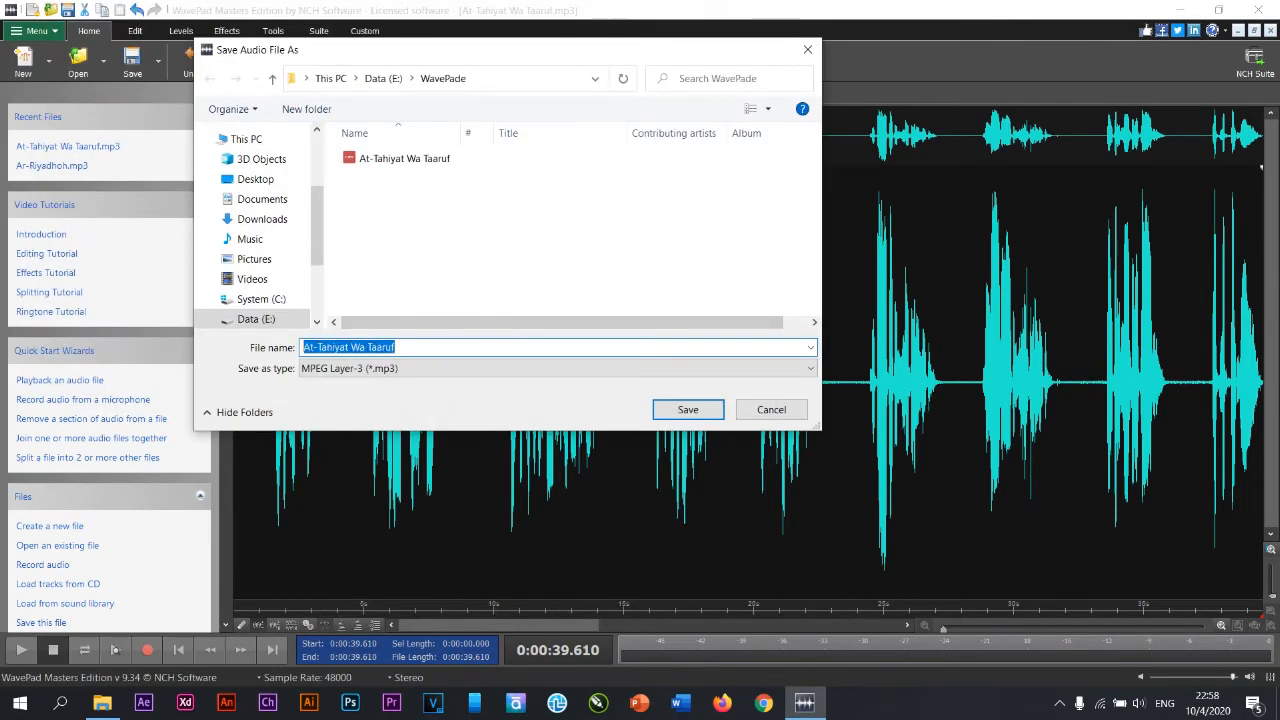
type("T")
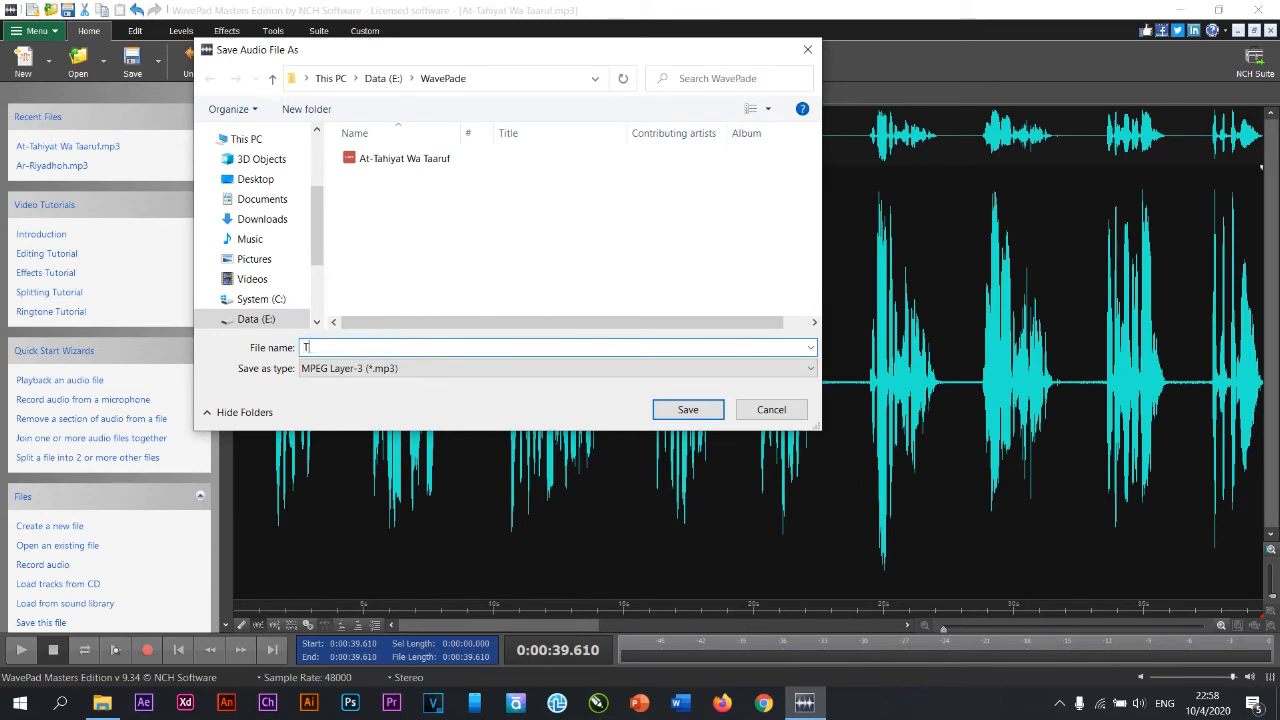
type("es 1")
key("Return")
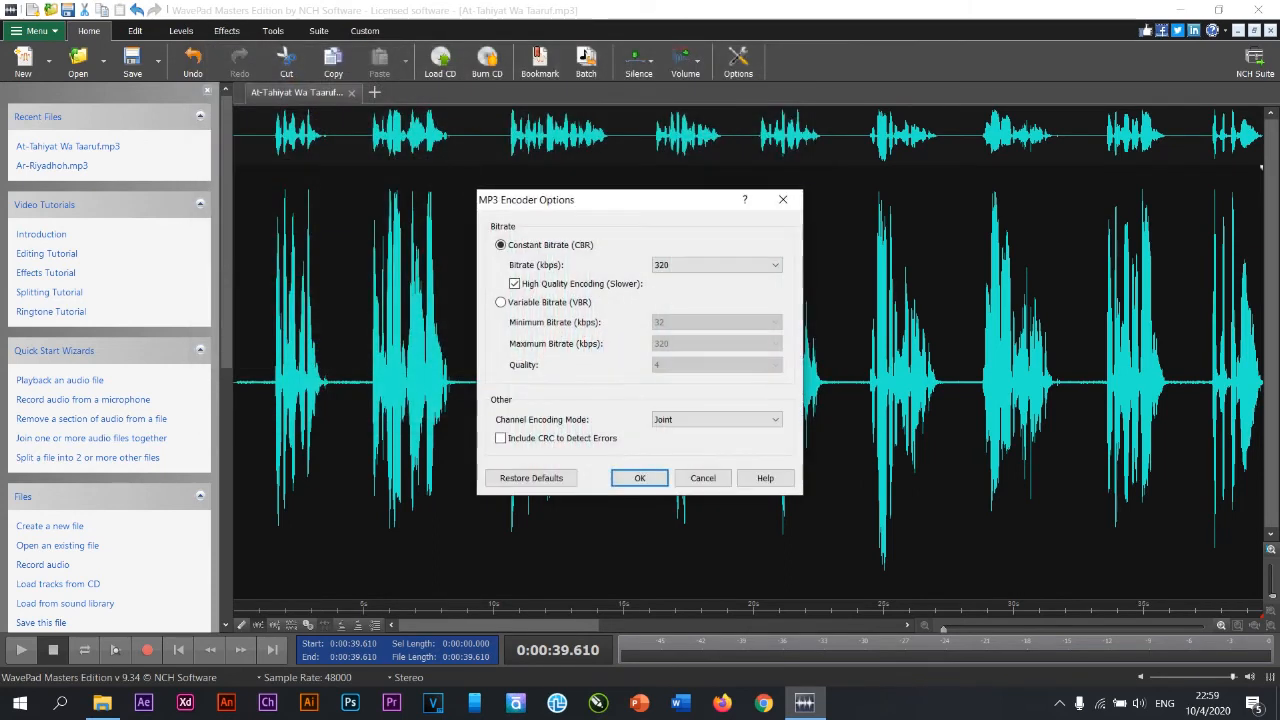
key("Return")
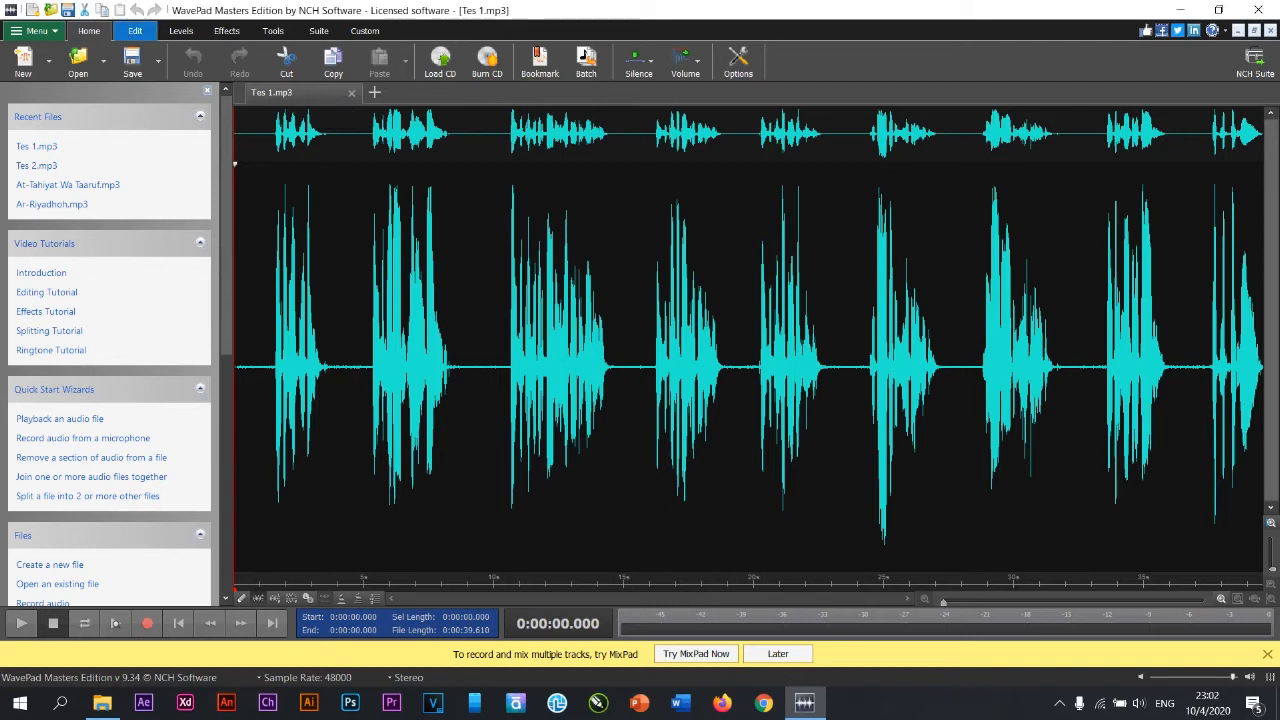
Step: Duplicate Tes 1.mp3 and open the Echo effect for the copy
left_click(135, 30)
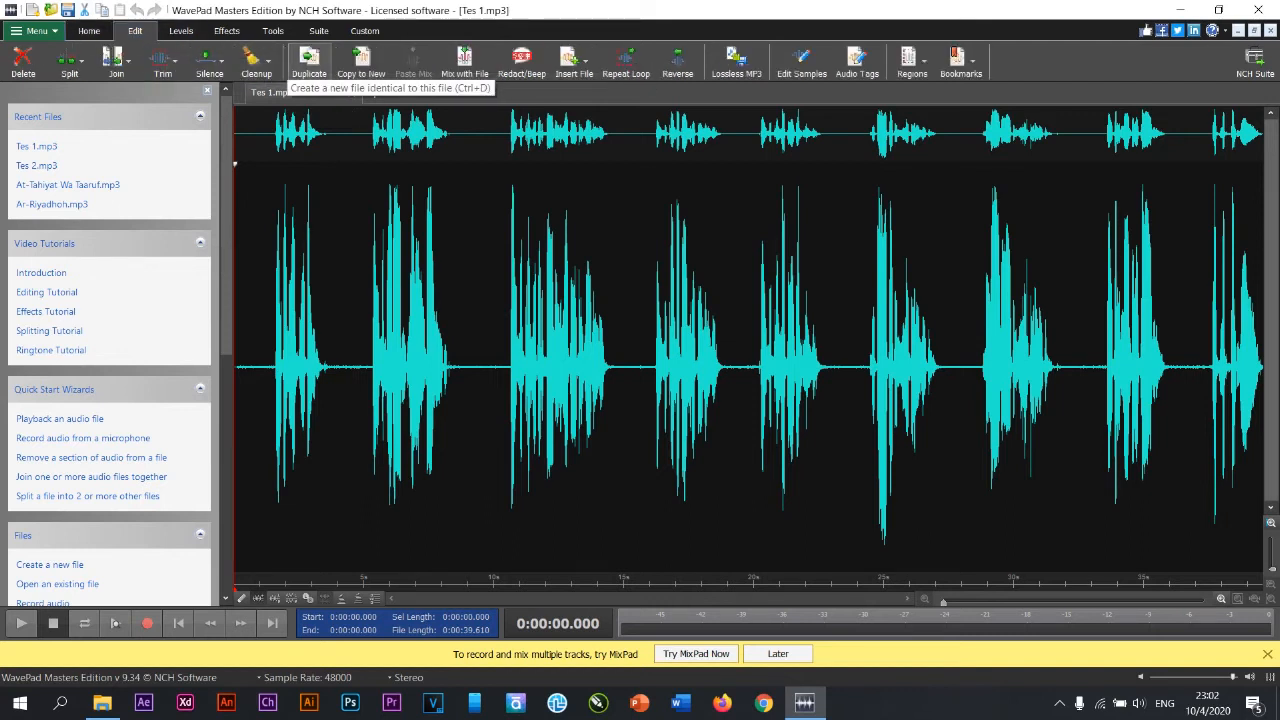
left_click(309, 60)
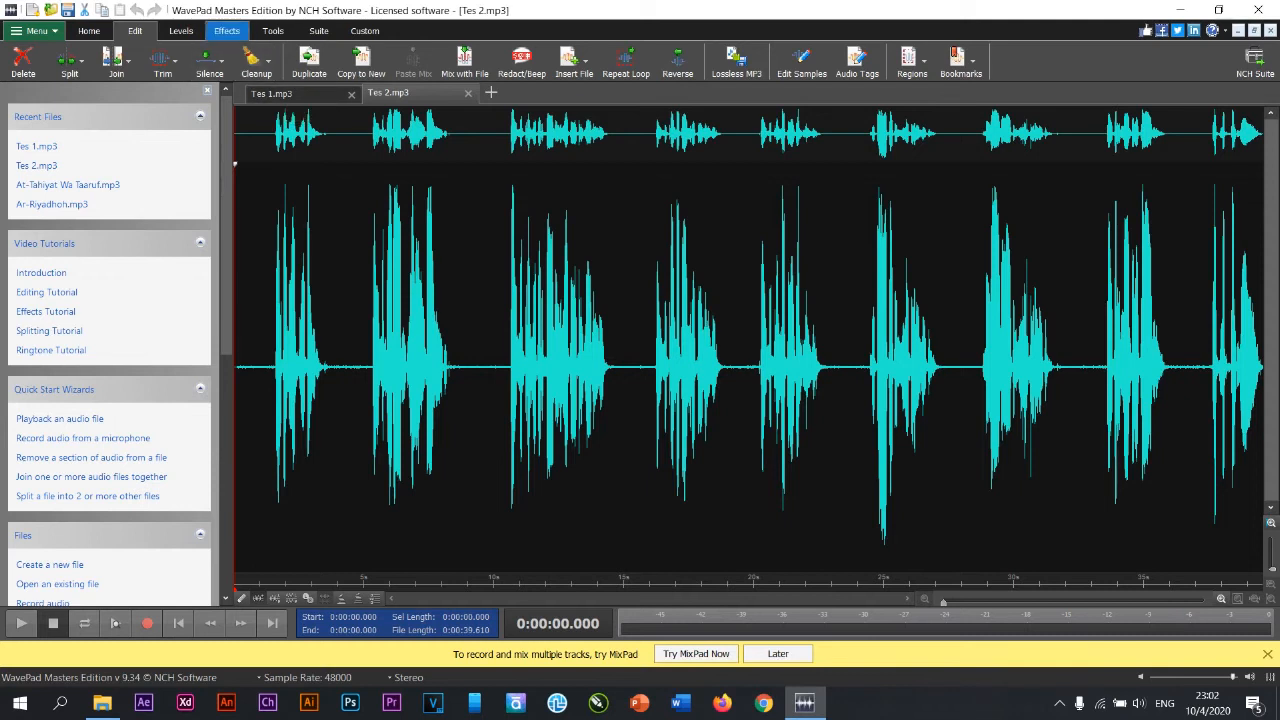
left_click(226, 31)
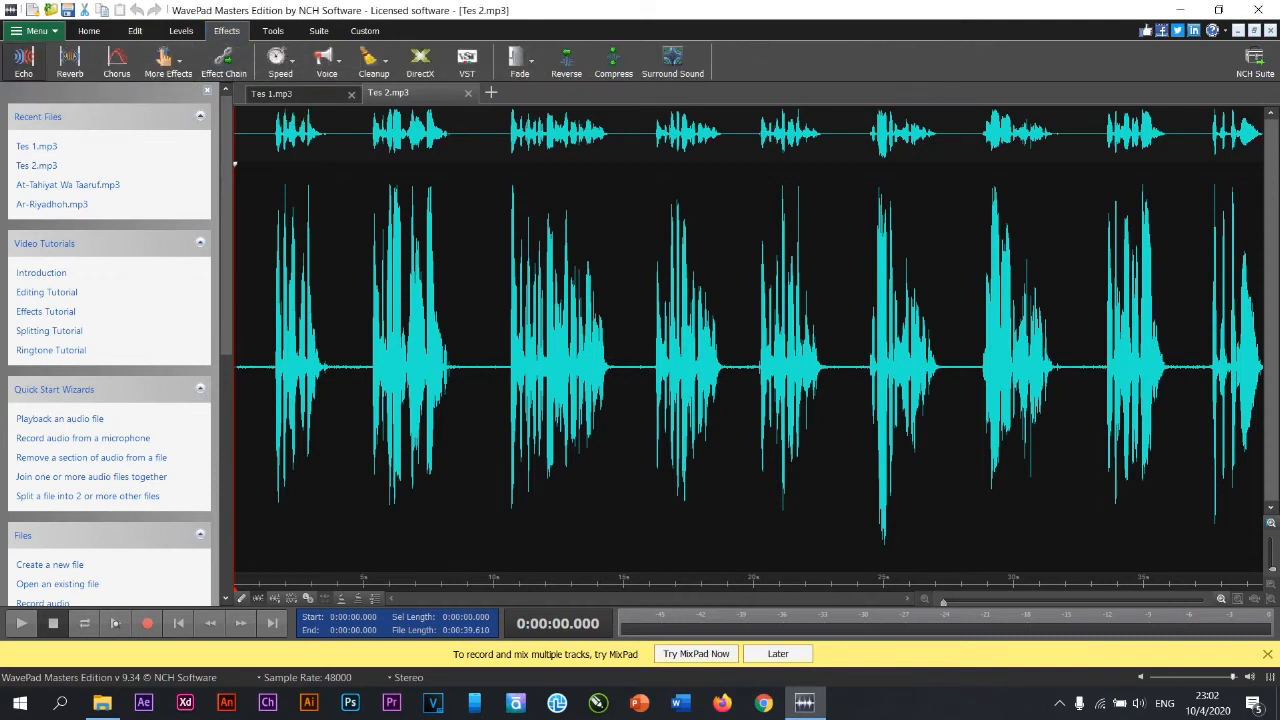
left_click(23, 60)
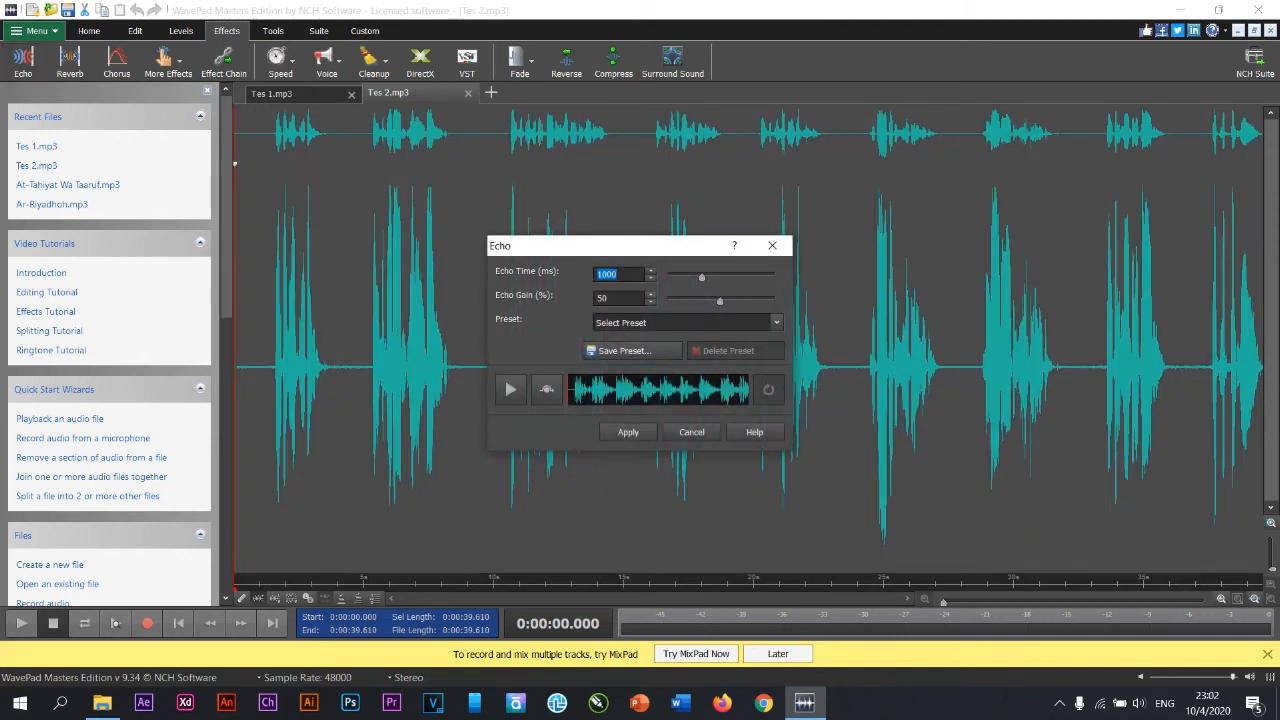
Step: Preview the Living Room echo preset adjusted to an echo time of 500 ms and an echo gain of 25%
left_click(690, 323)
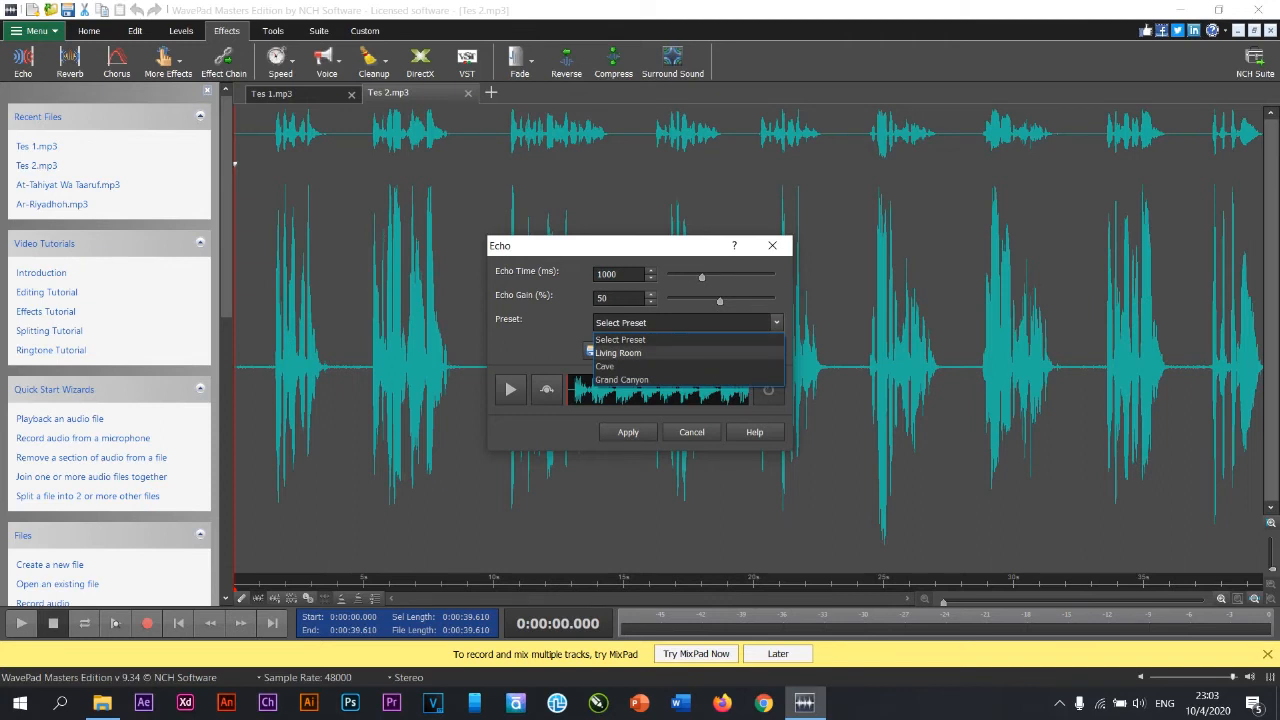
left_click(660, 353)
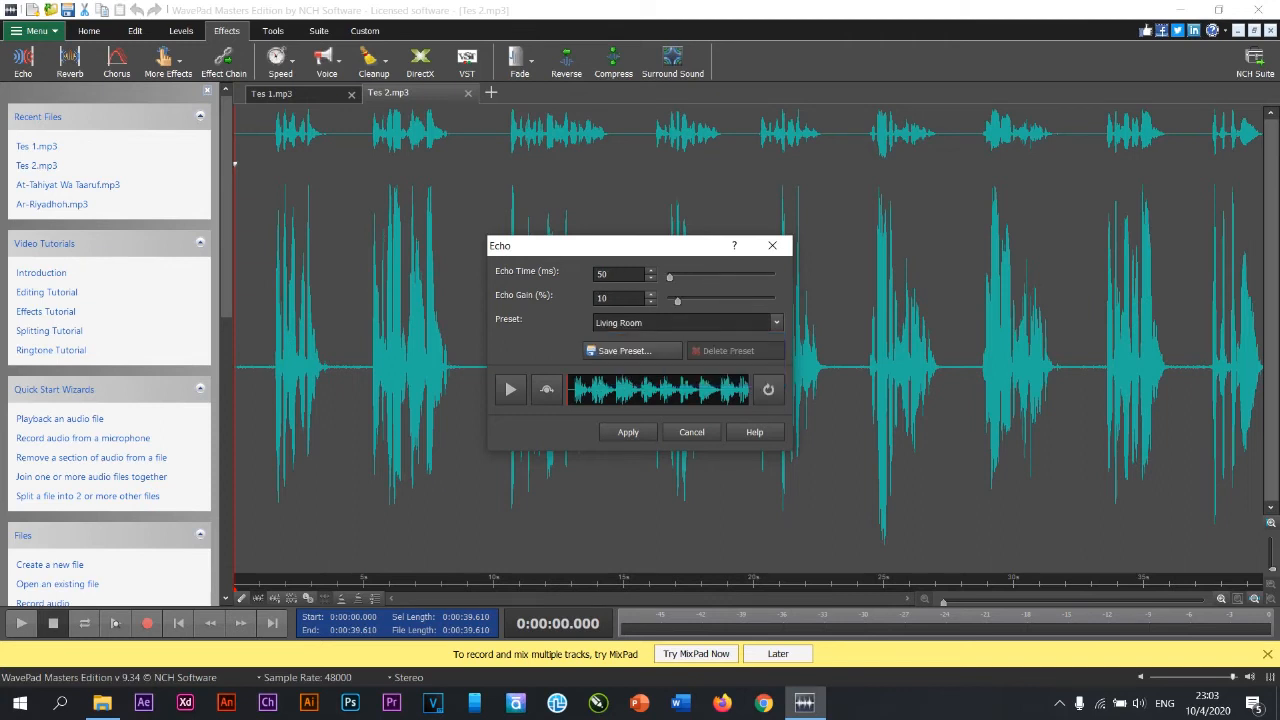
left_click_drag(669, 277, 682, 277)
left_click_drag(687, 277, 685, 277)
double_click(605, 274)
type("500")
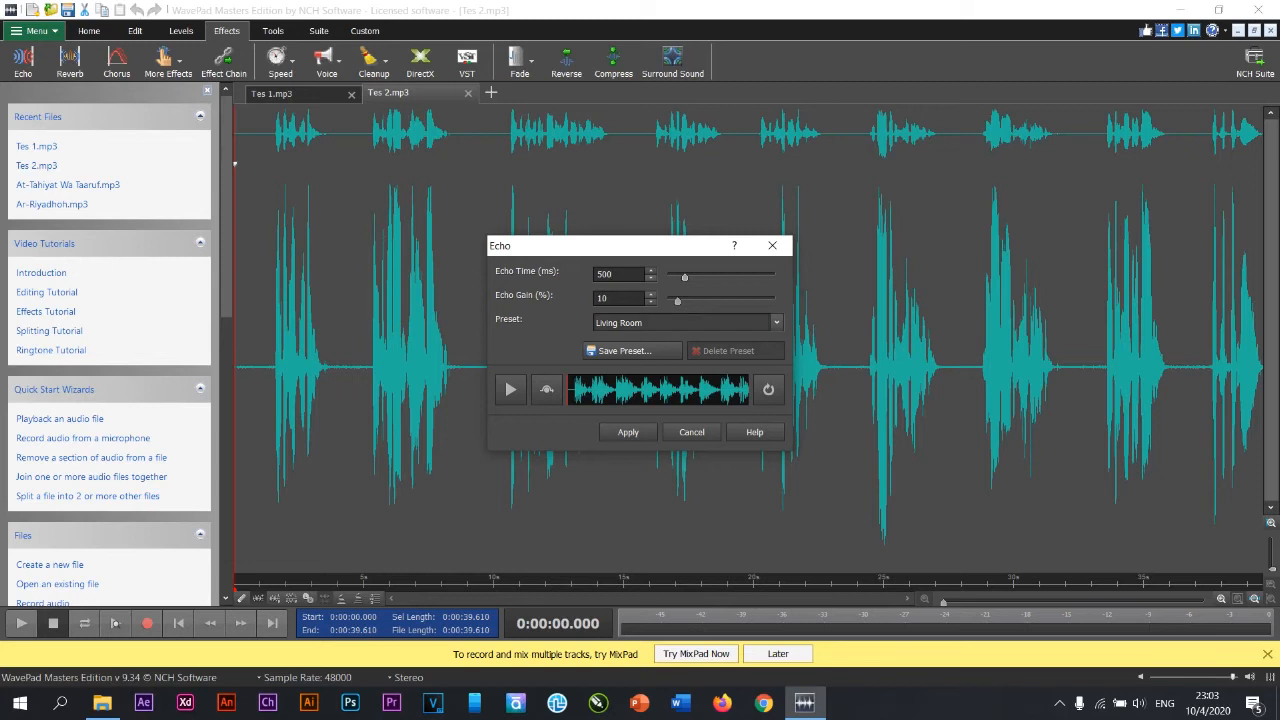
key("Tab")
type("25")
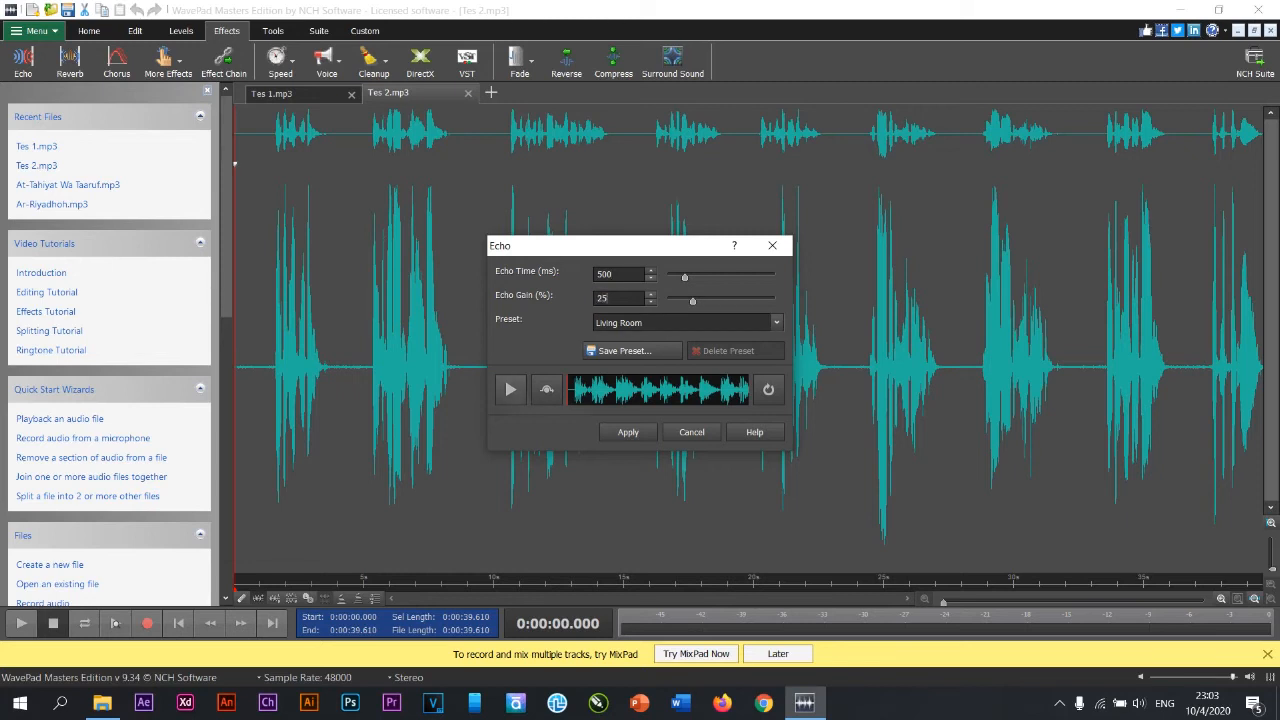
left_click(510, 389)
left_click(511, 390)
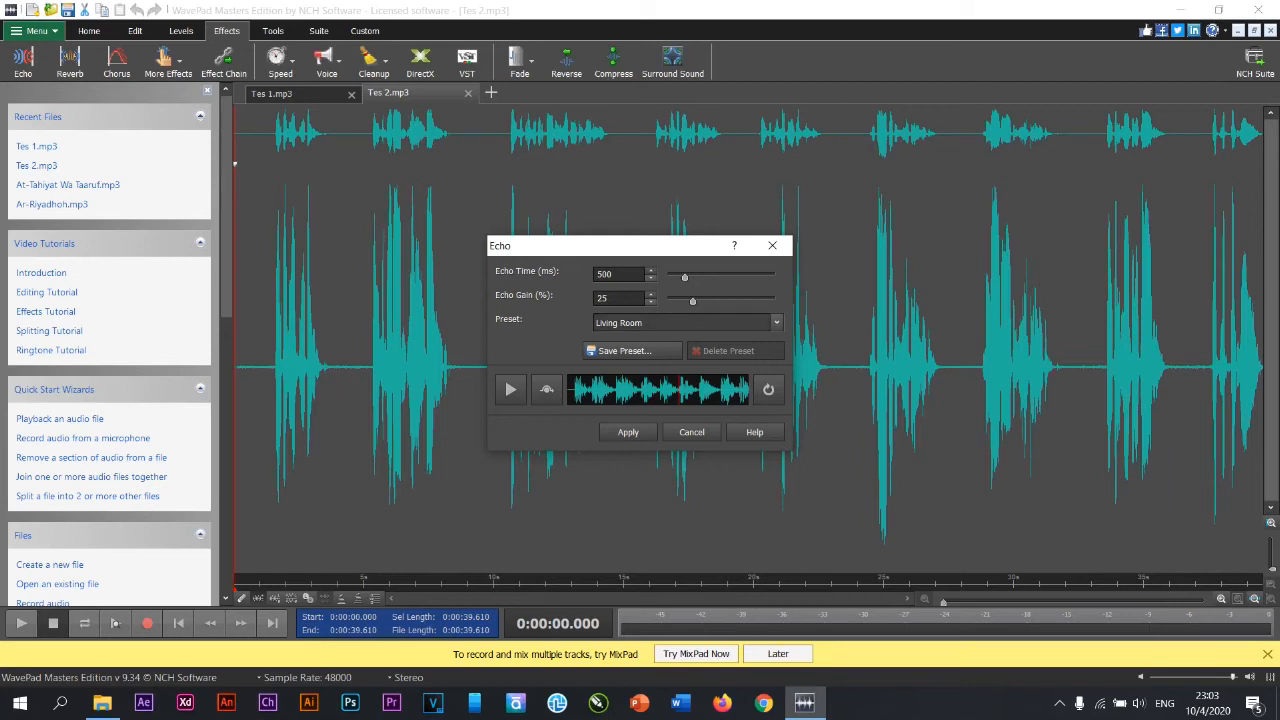
Step: Switch the echo to the Cave preset and preview it
left_click(776, 323)
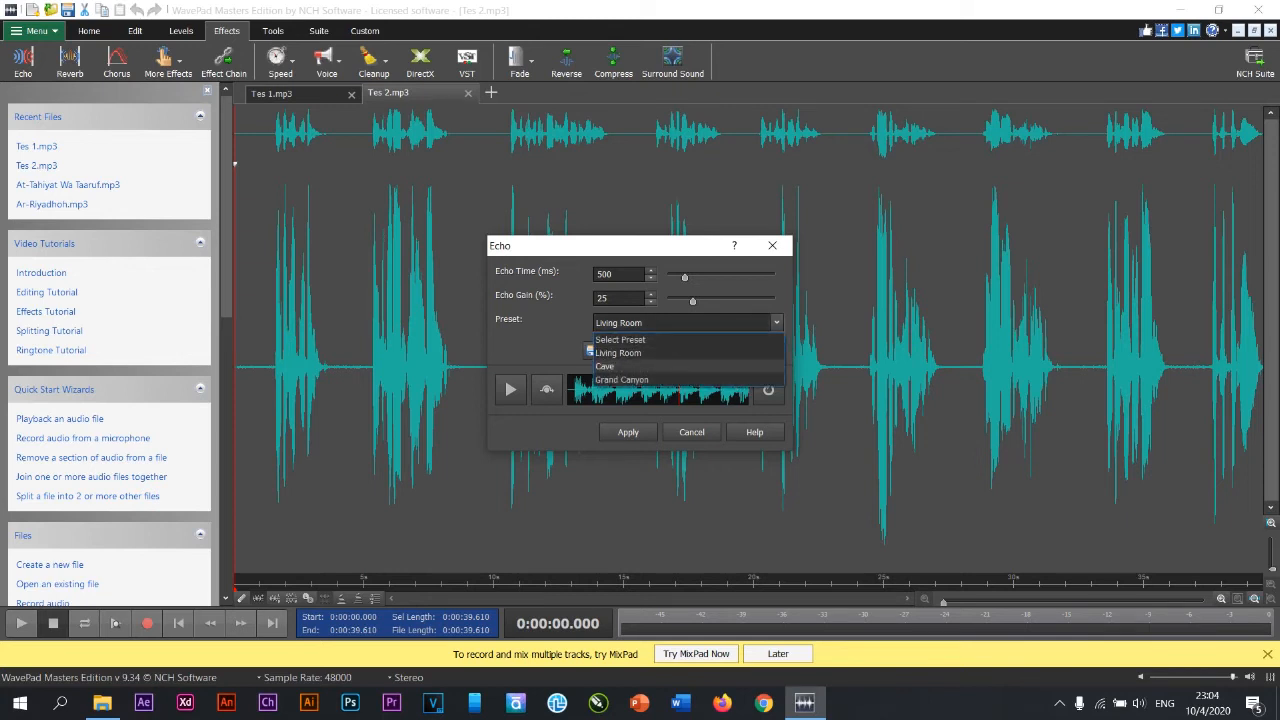
left_click(606, 366)
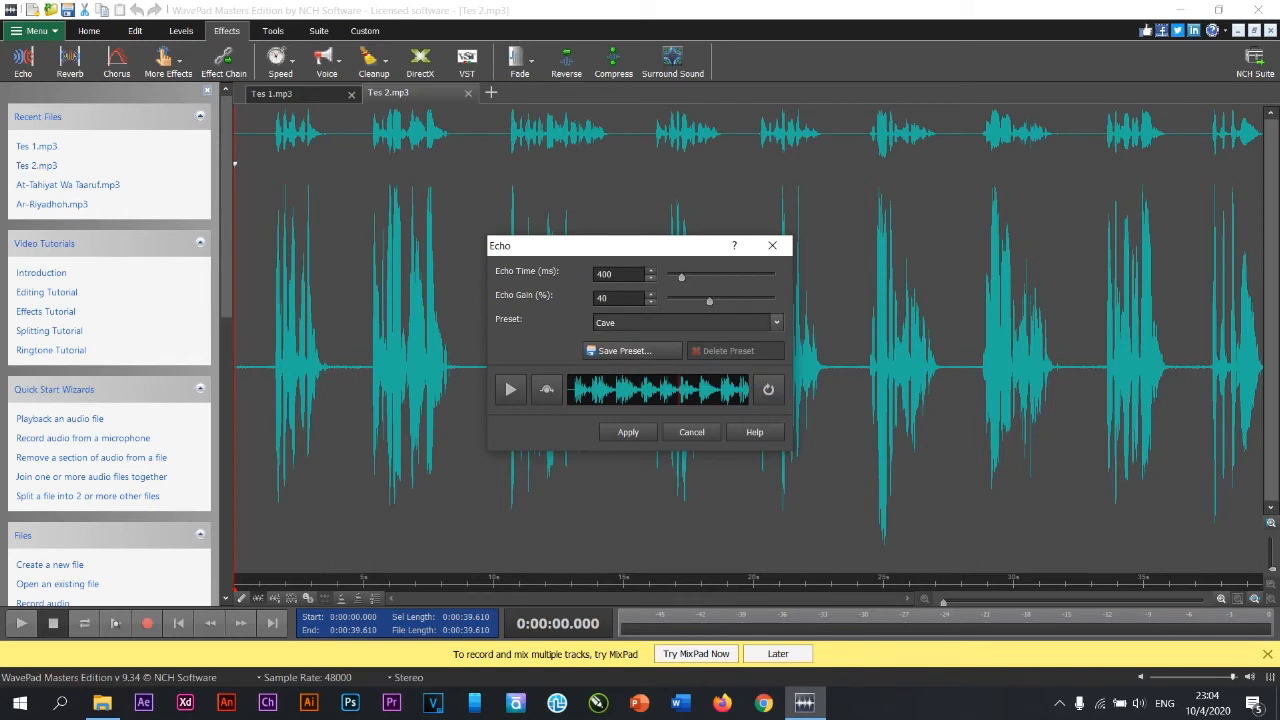
left_click(510, 389)
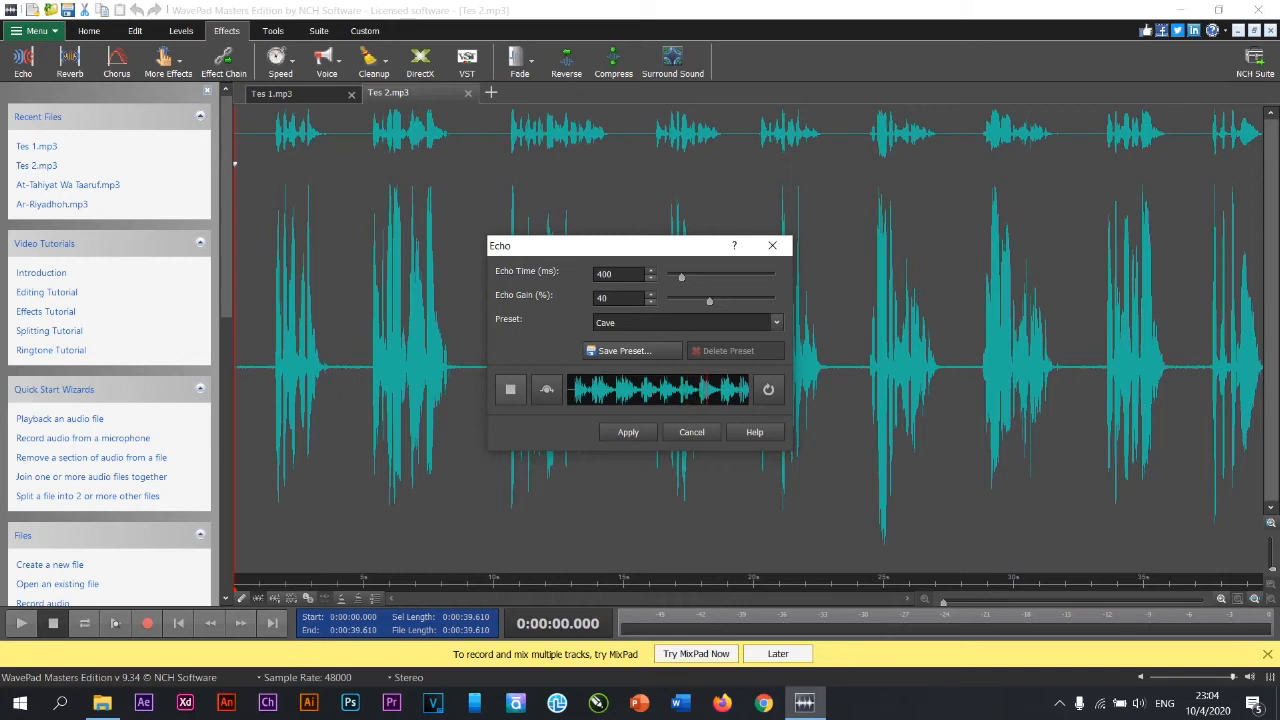
key("space")
Step: Switch the echo to the Grand Canyon preset and preview it
left_click(690, 323)
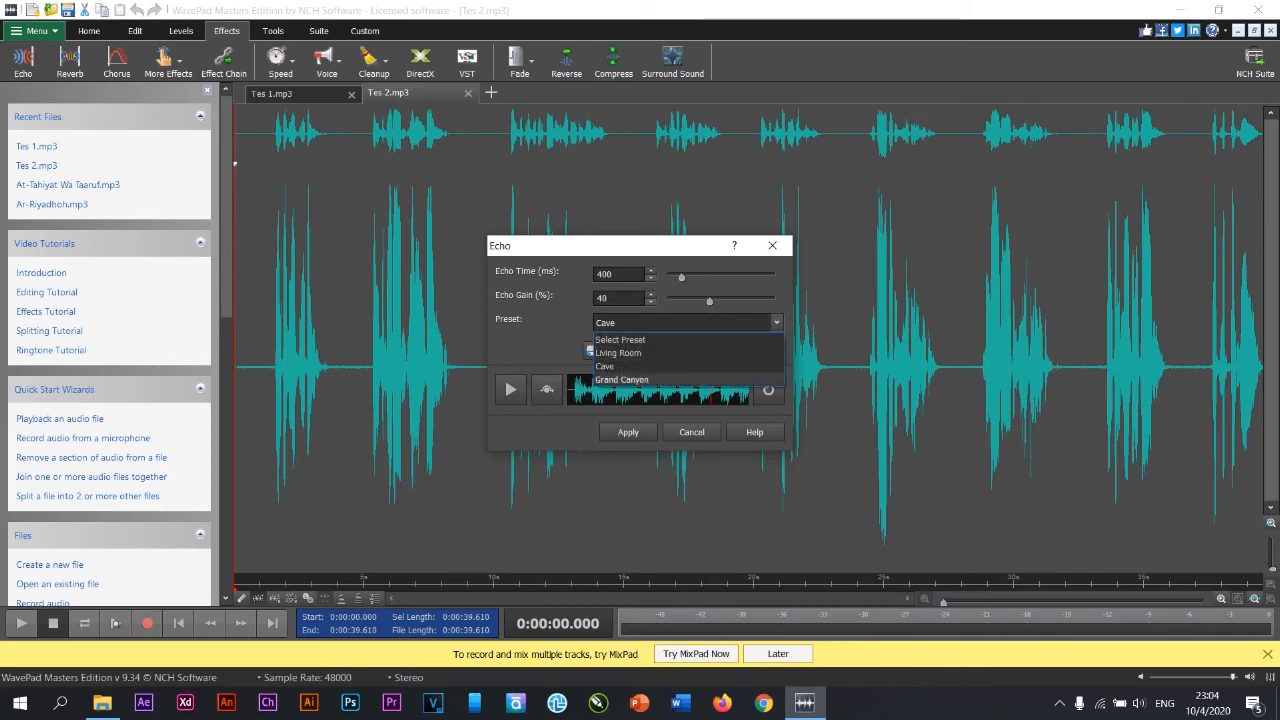
left_click(622, 380)
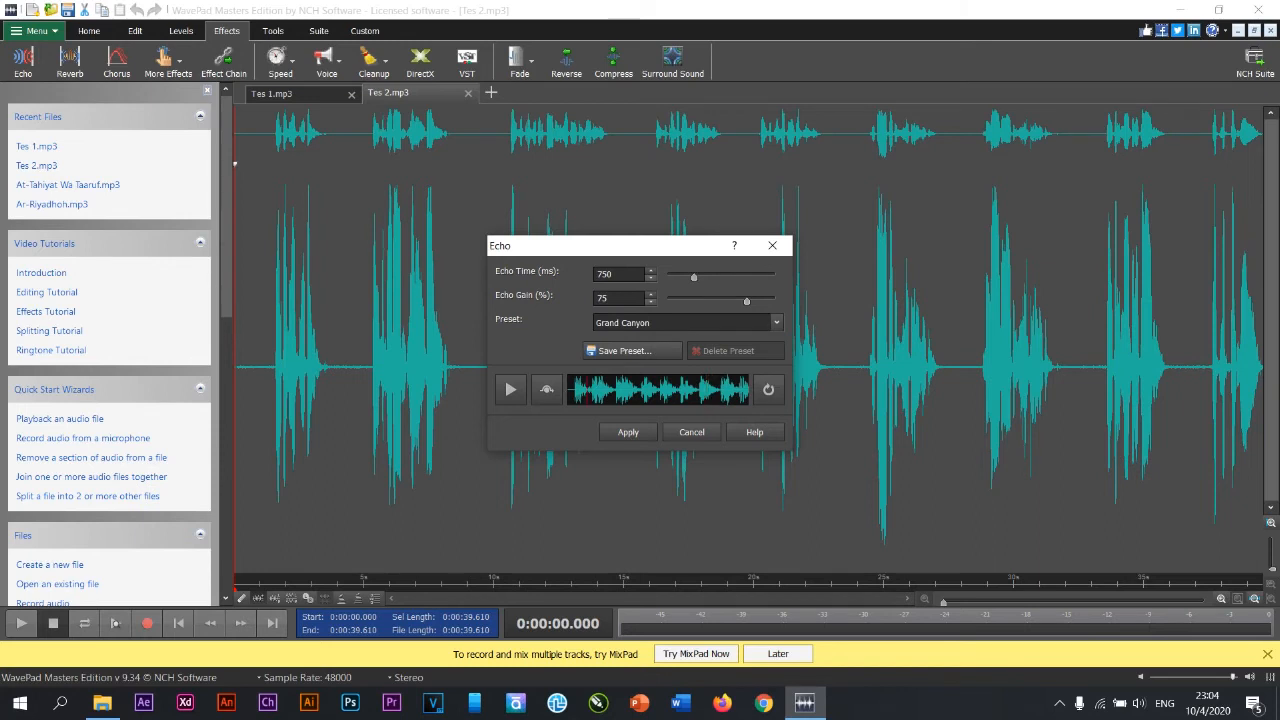
left_click(510, 389)
left_click(511, 390)
Step: Apply the echo to the duplicated file using the unmodified Living Room preset
left_click(690, 323)
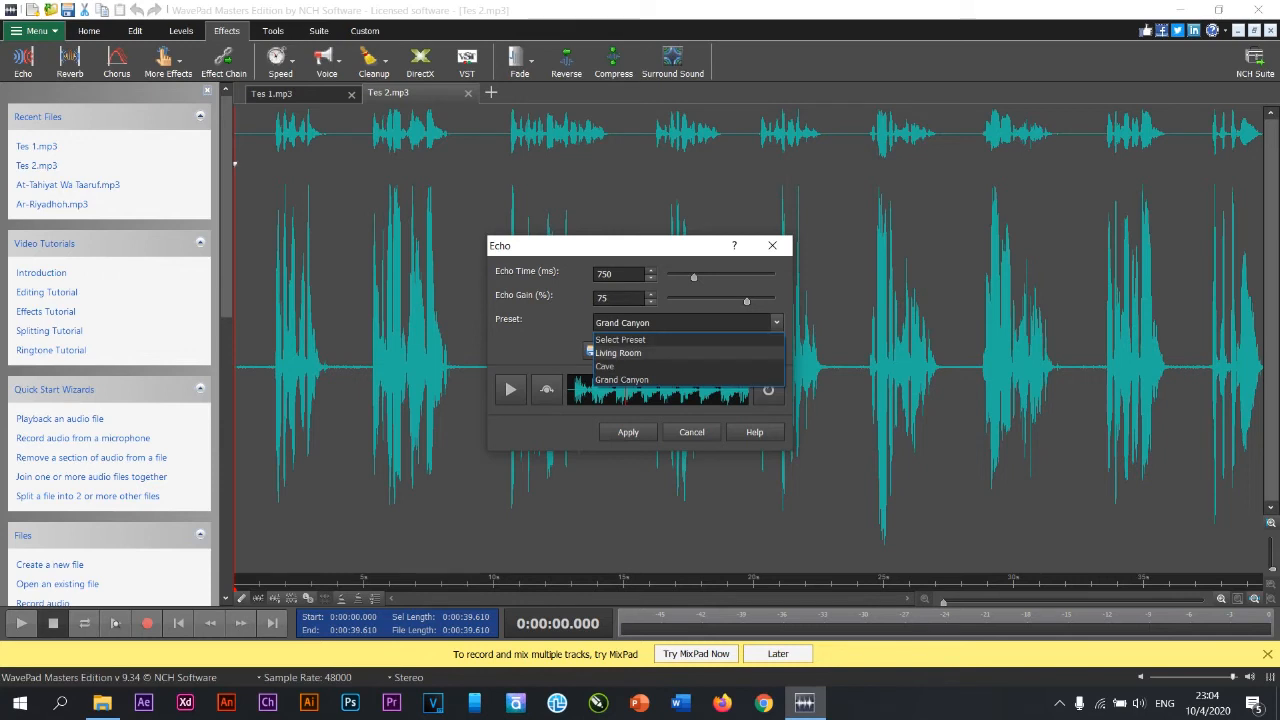
left_click(640, 353)
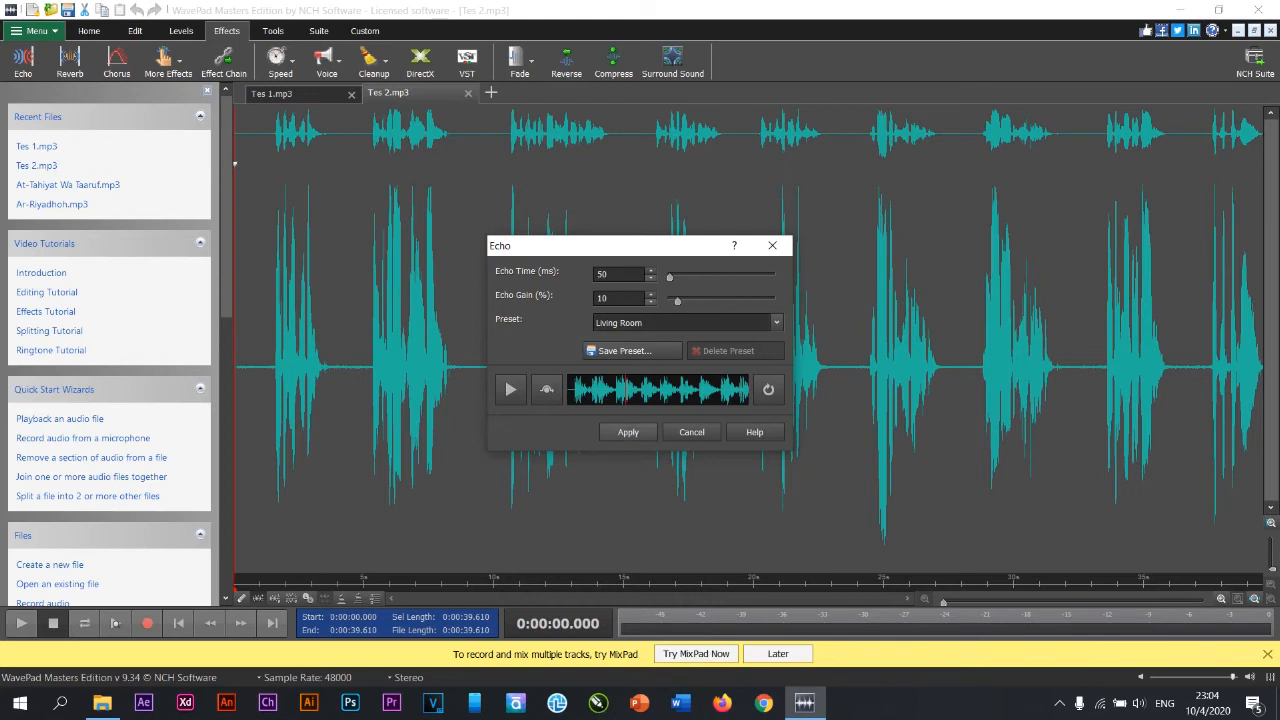
key("Return")
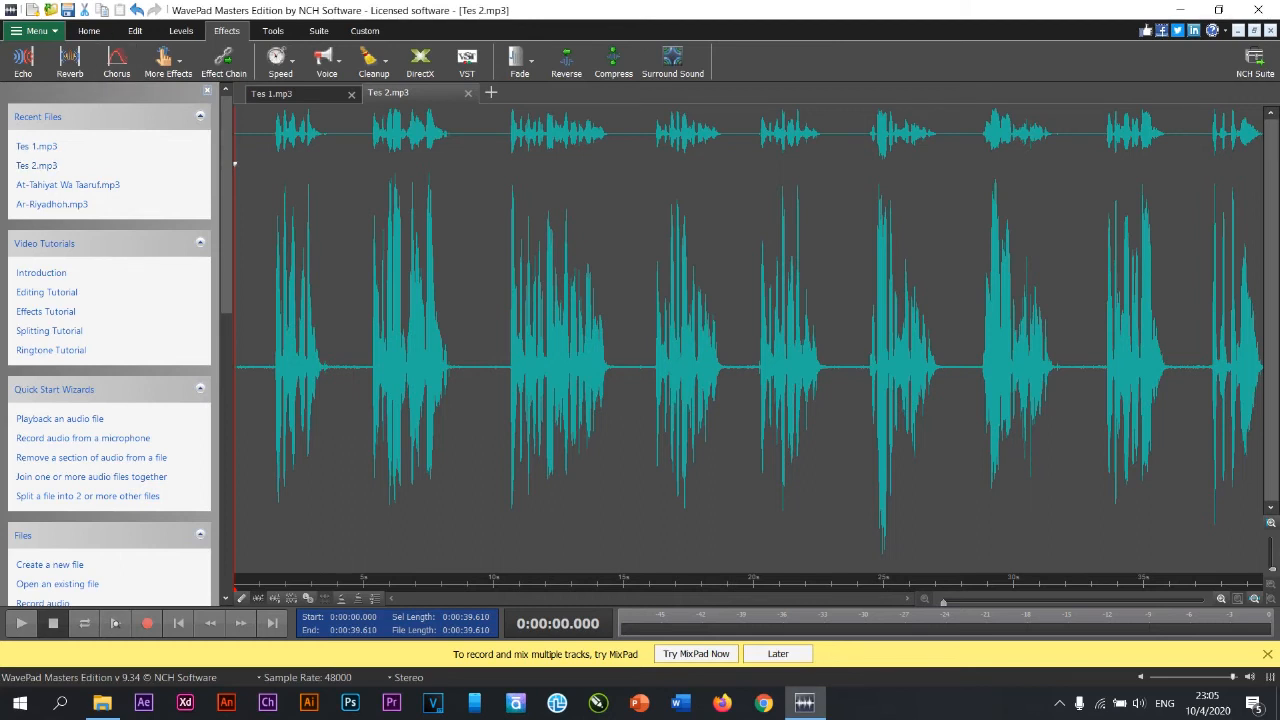
Step: Save the echo version as a new MP3 file named Echo in the WavePade folder, with a constant bitrate of 320 kbps
left_click(36, 31)
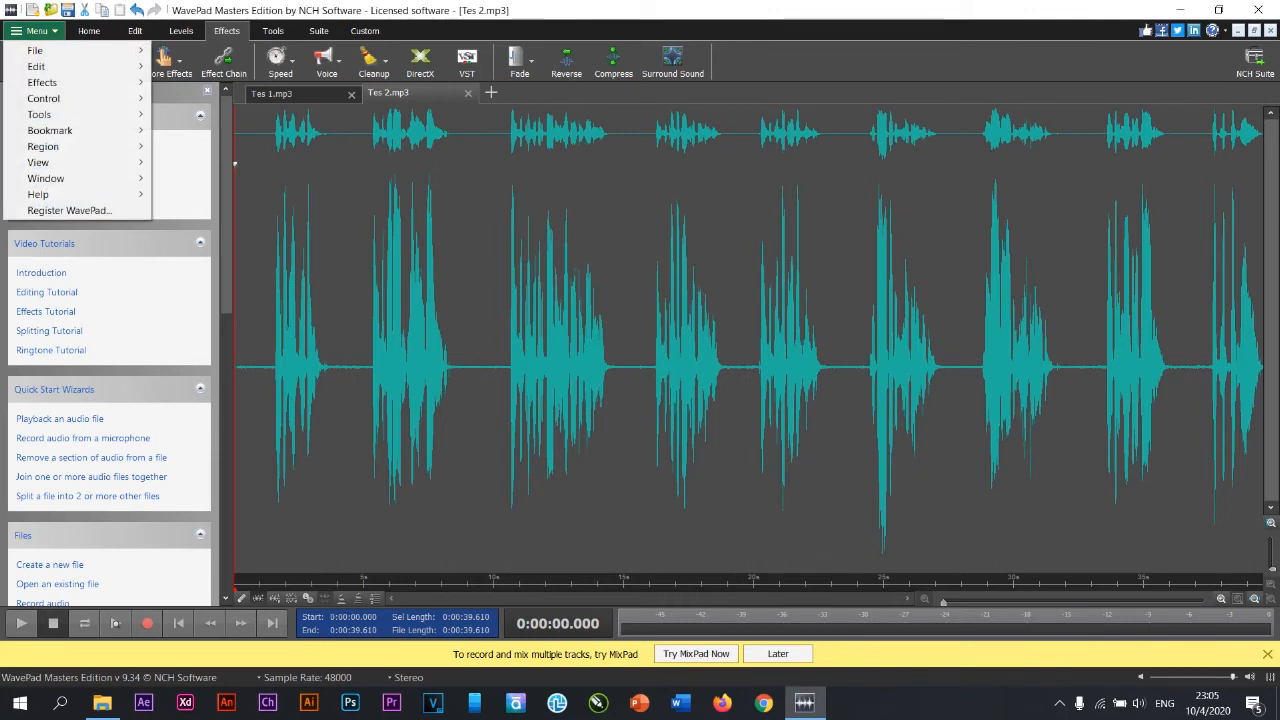
left_click(89, 31)
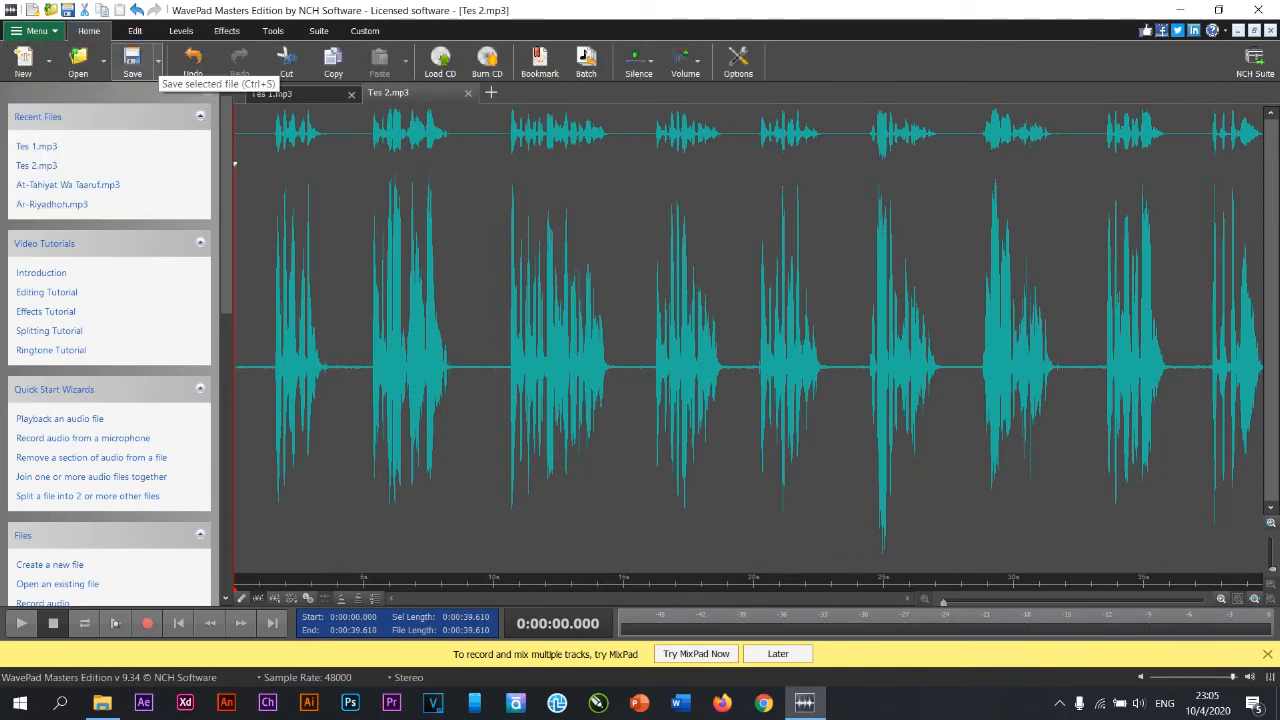
left_click(157, 62)
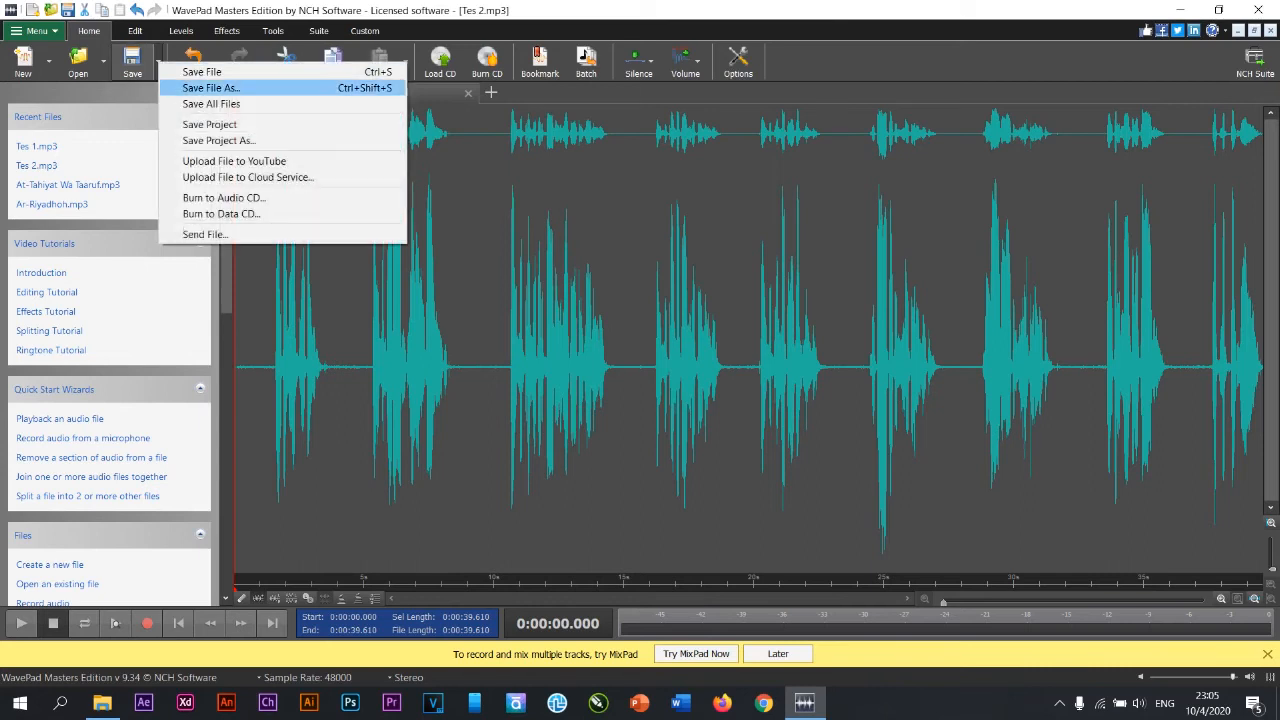
left_click(211, 88)
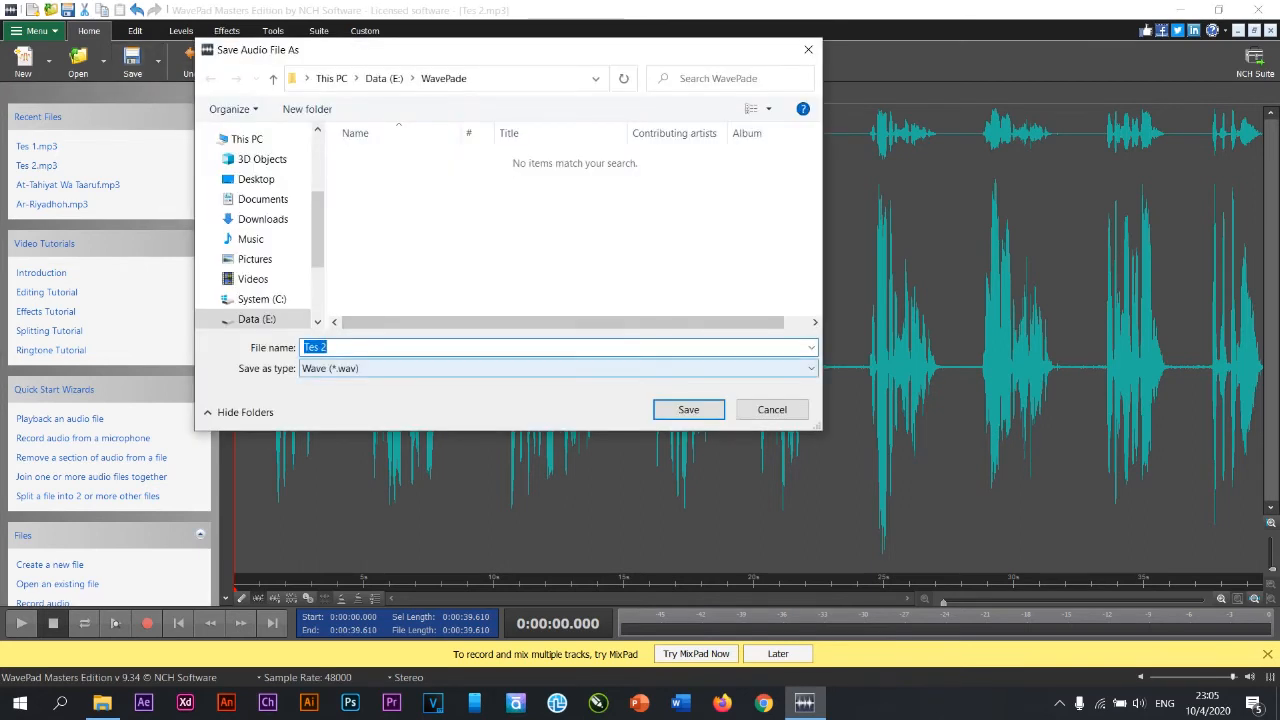
left_click(558, 369)
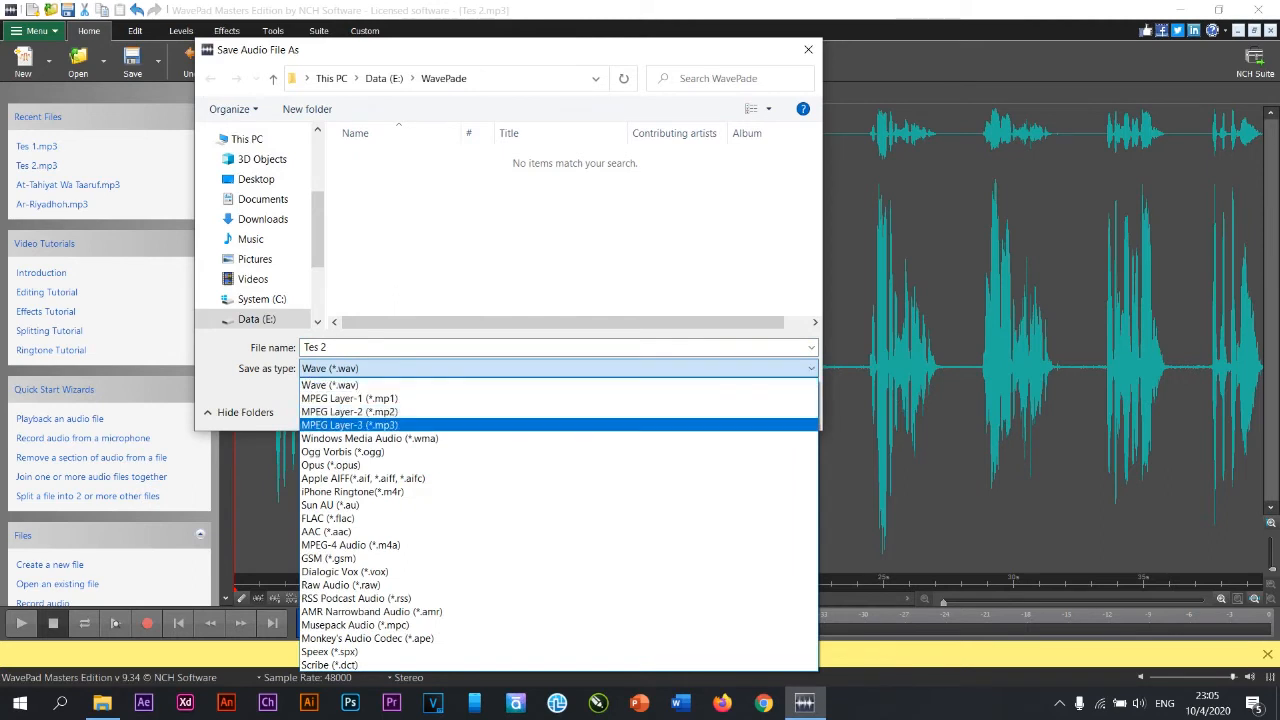
left_click(520, 425)
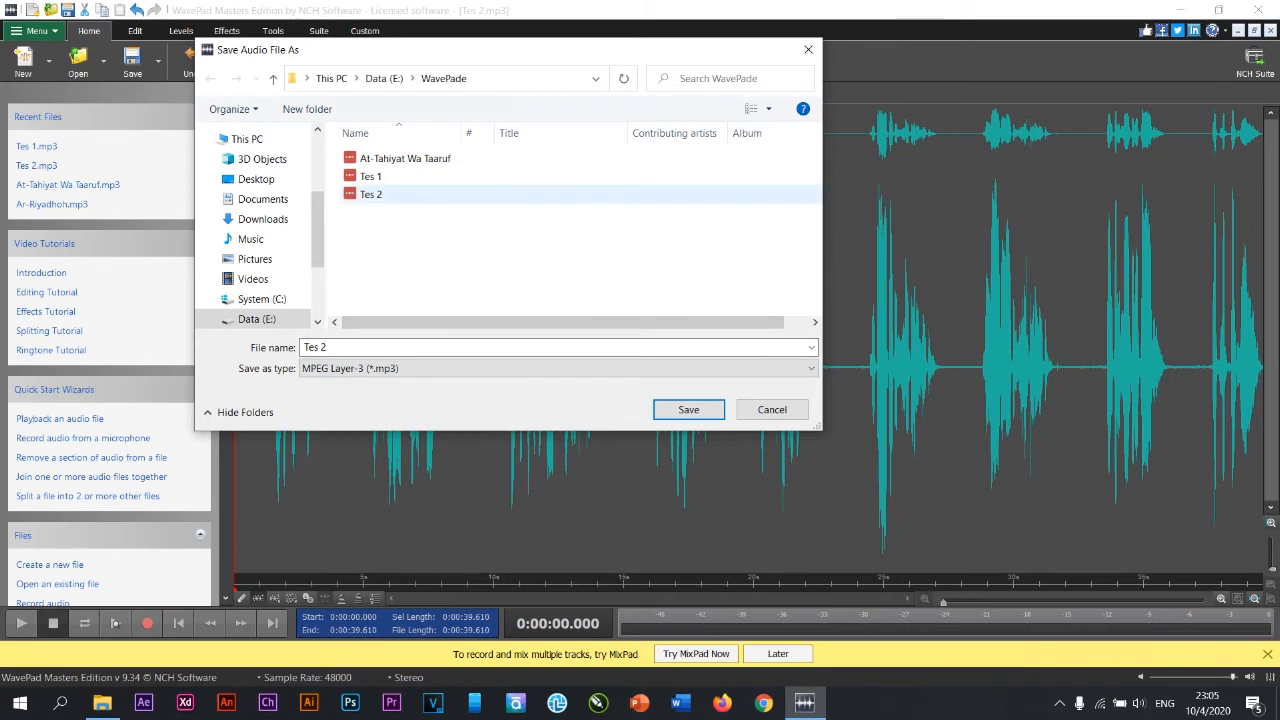
left_click(316, 347)
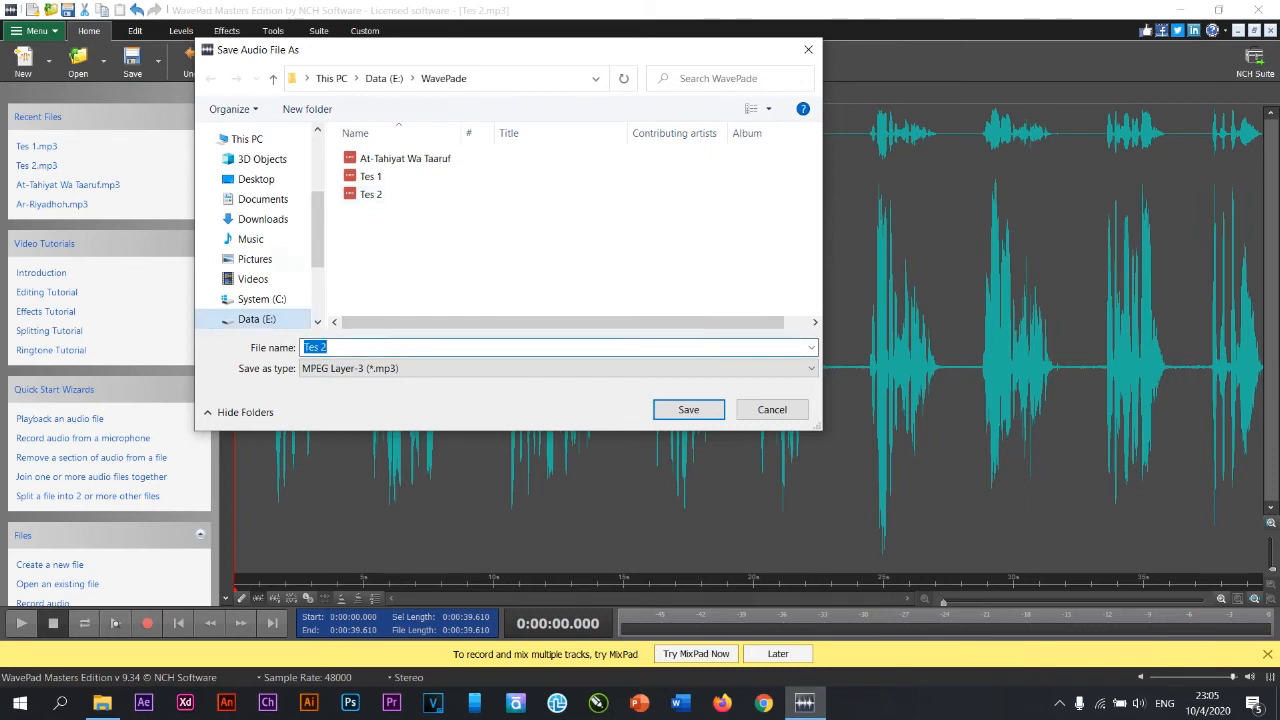
type("Echo")
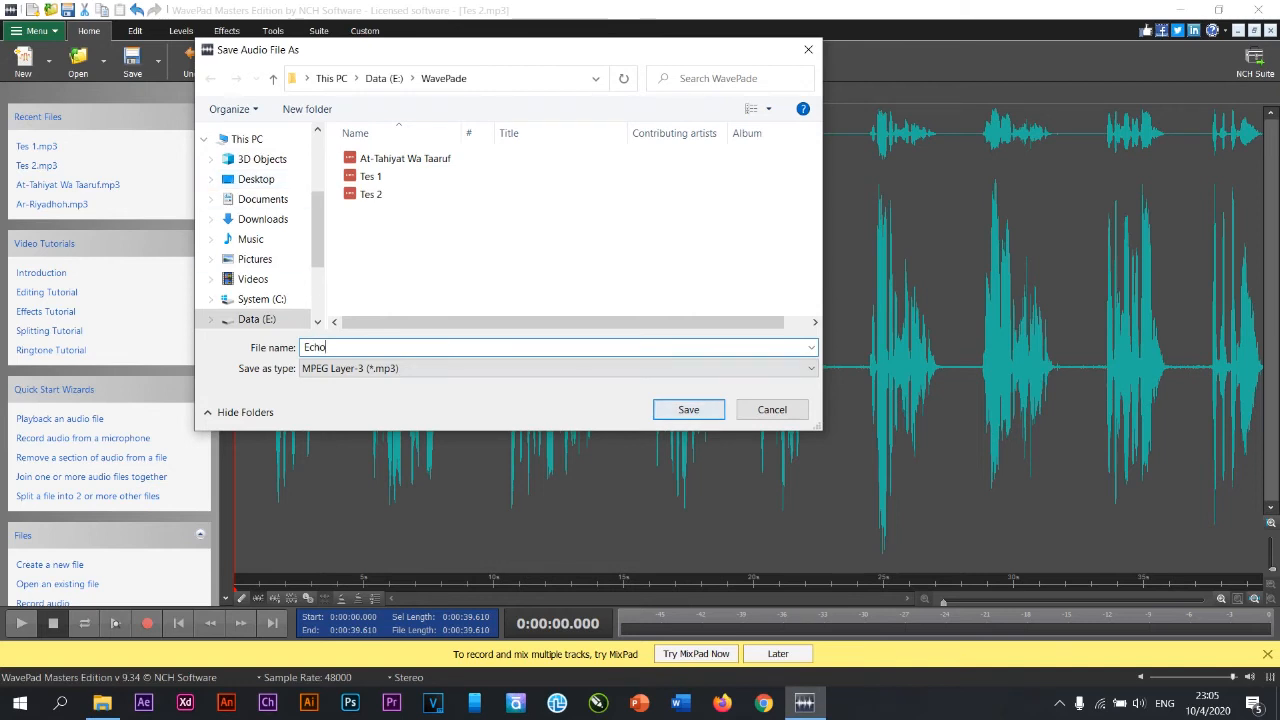
left_click(689, 409)
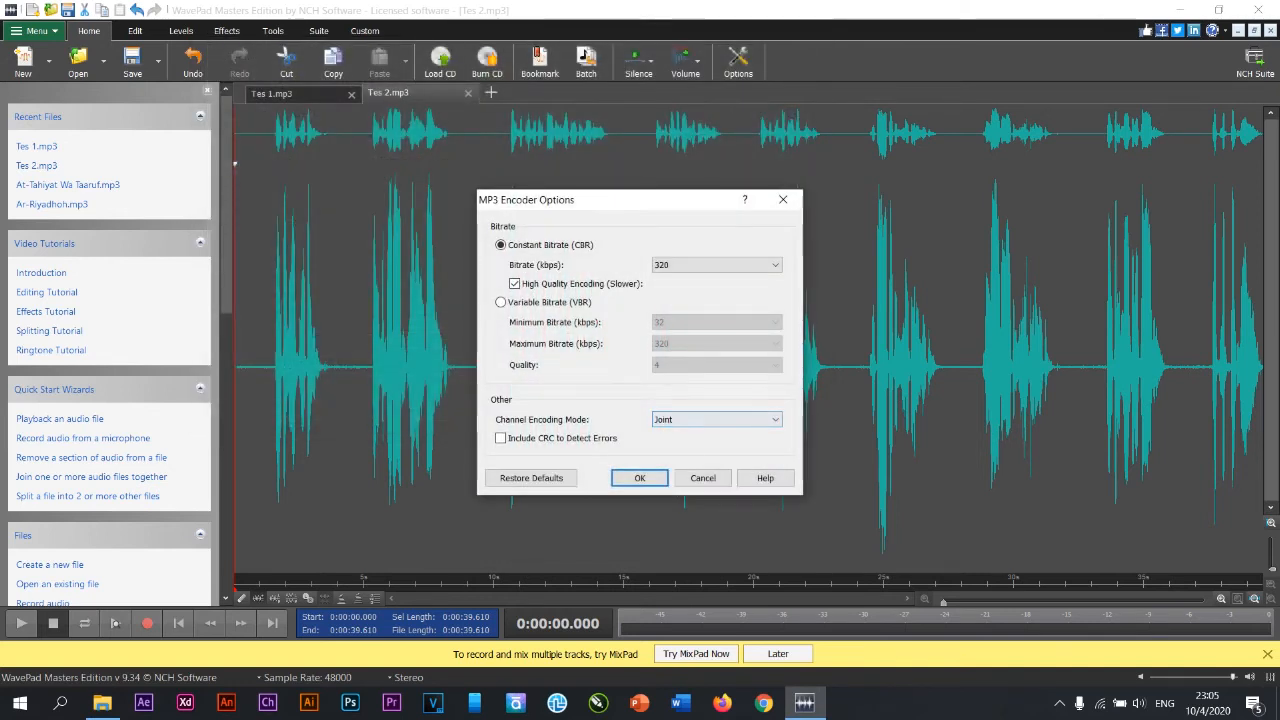
key("Return")
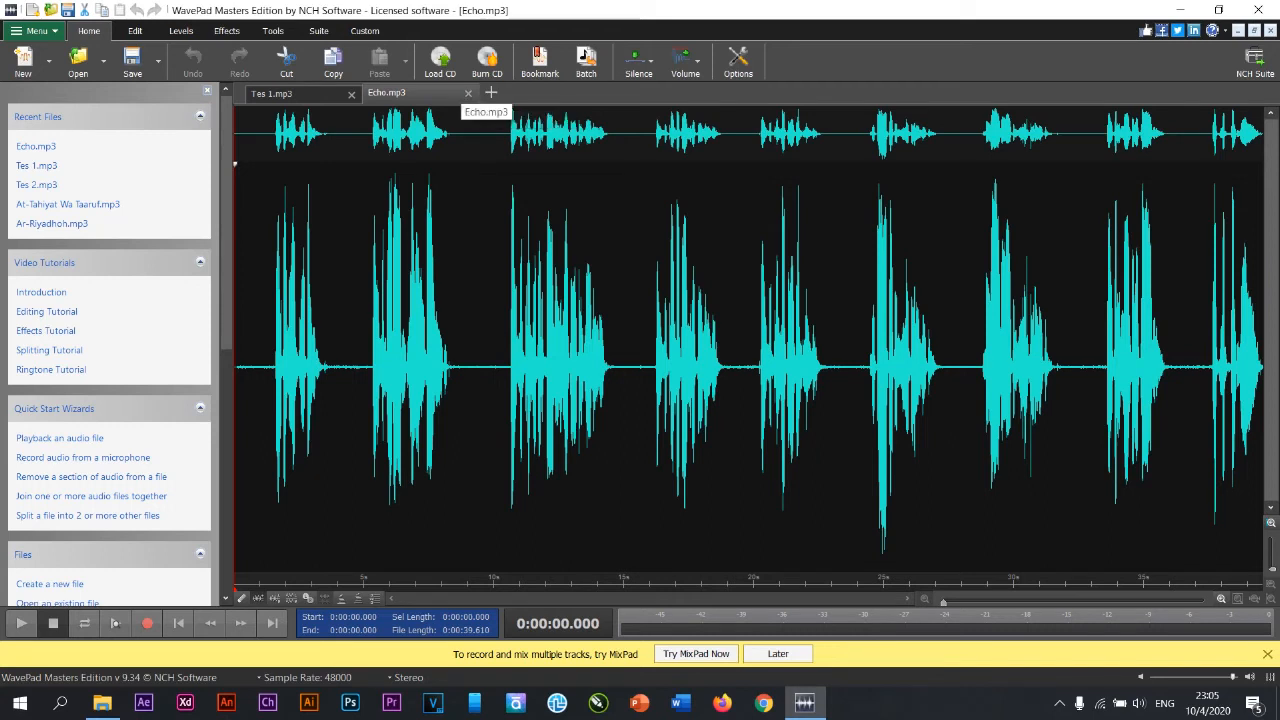
Step: Close Echo.mp3 and make a fresh duplicate of Tes 1.mp3
left_click(468, 93)
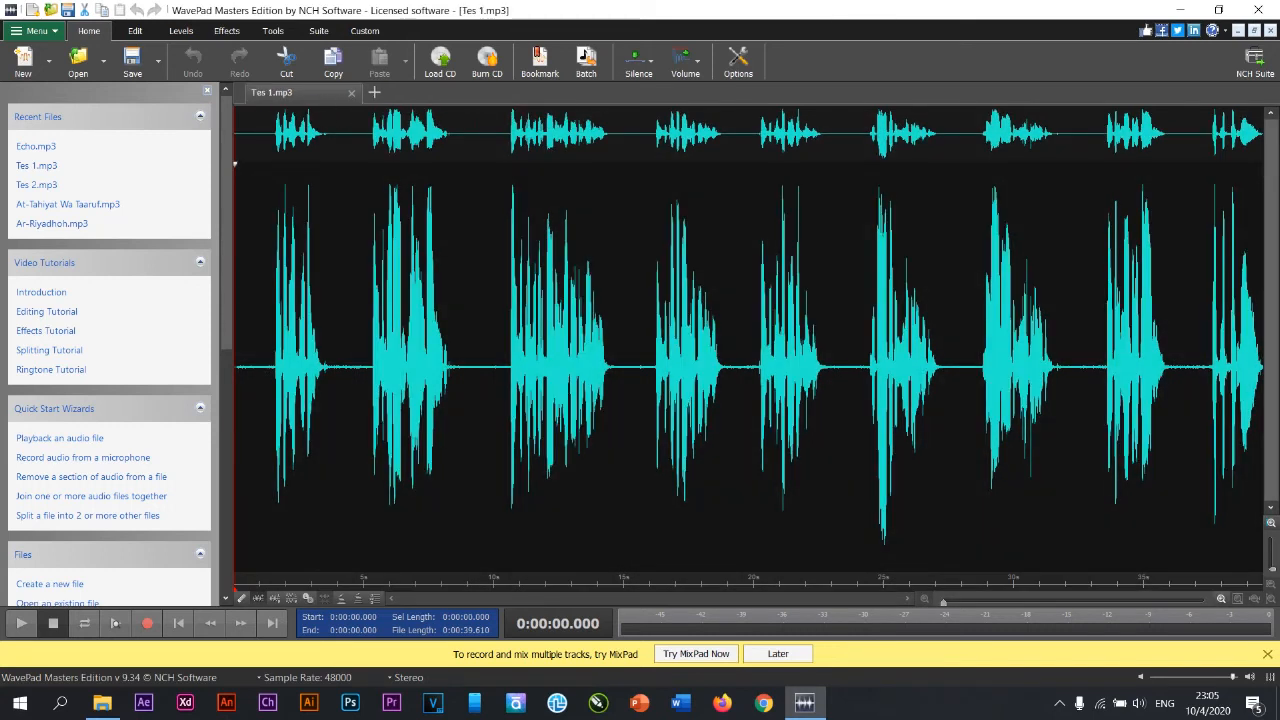
left_click(135, 30)
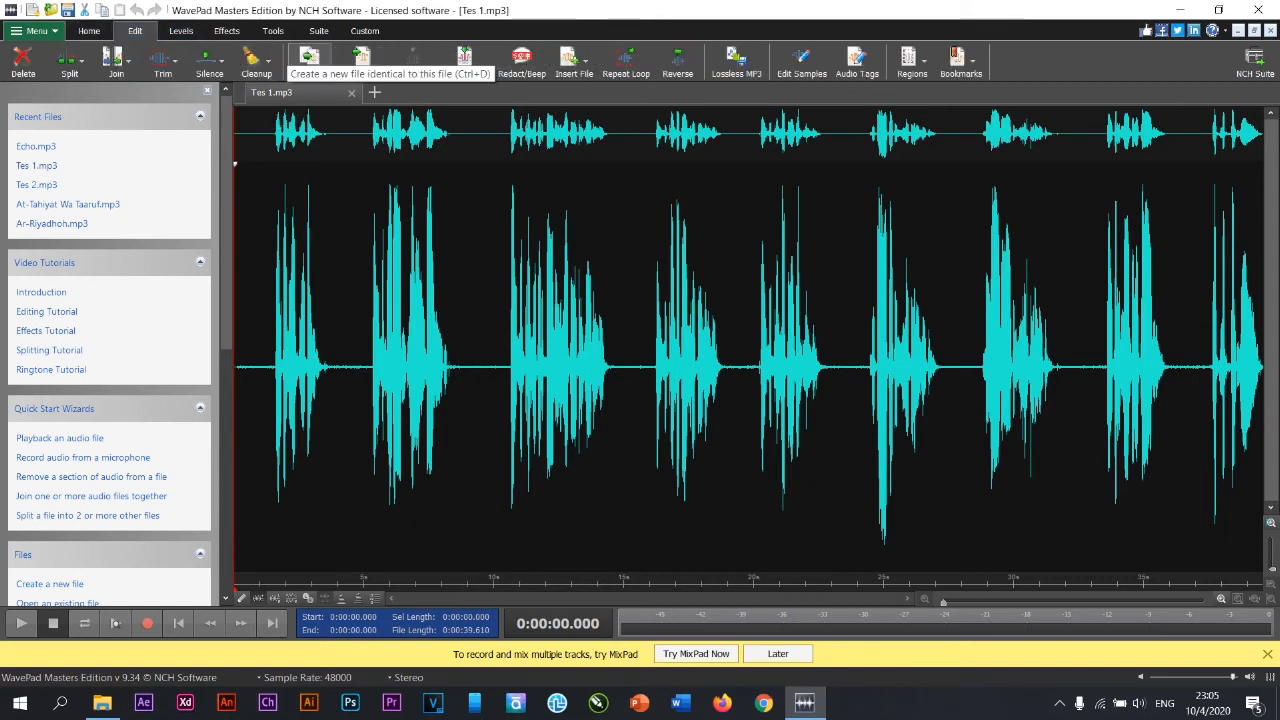
key("ctrl+d")
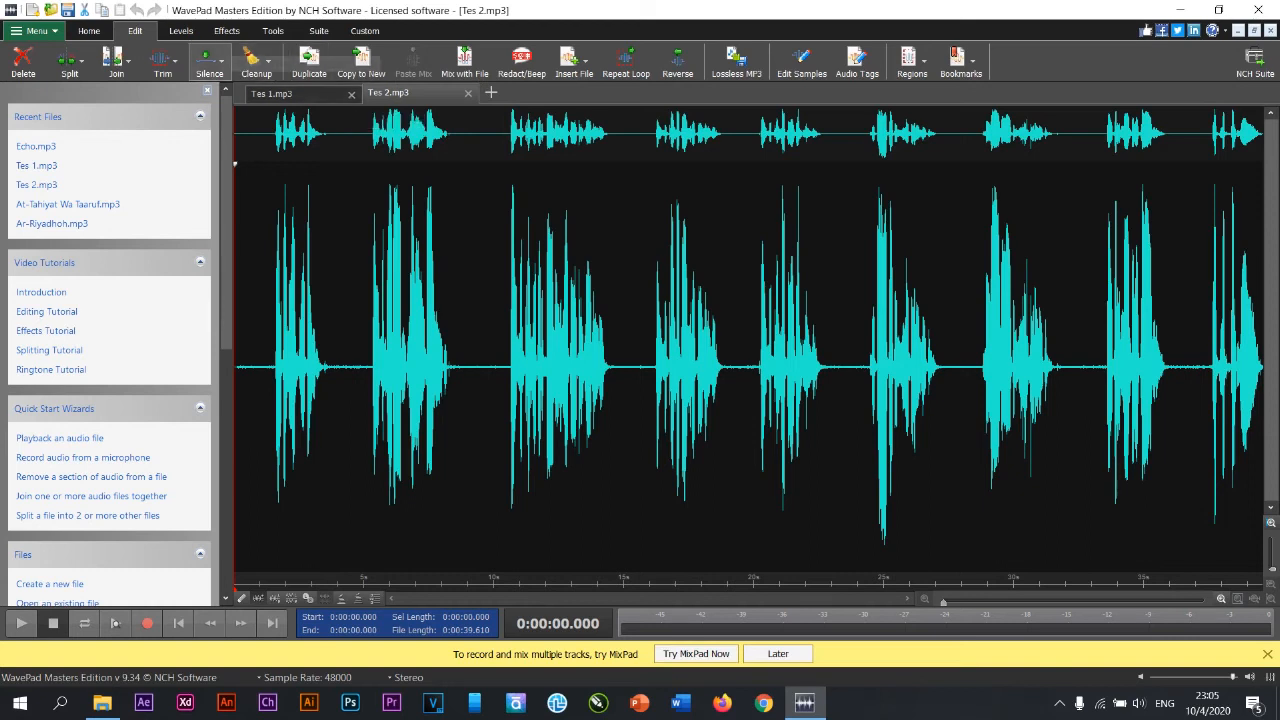
Step: Set up a Reverb on the copy with 500 ms decay time, 33% diffusion, -15 dB wet gain and -2 dB dry gain
left_click(226, 31)
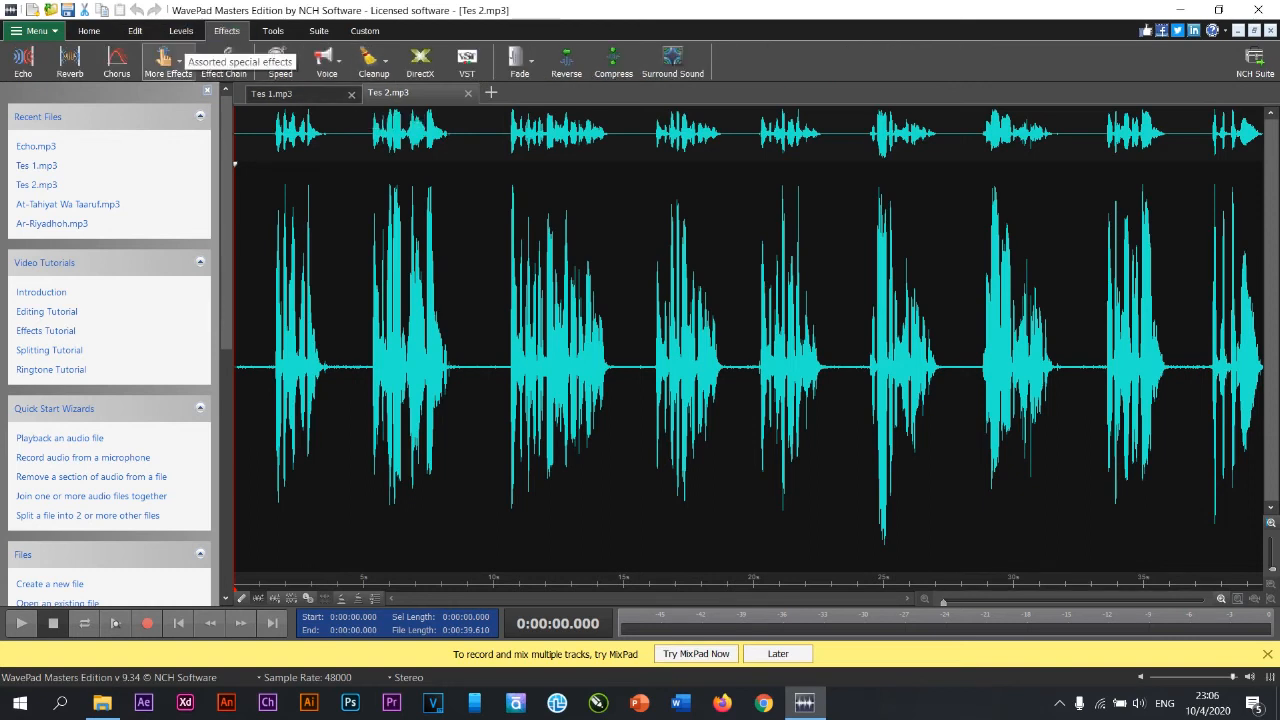
left_click(69, 60)
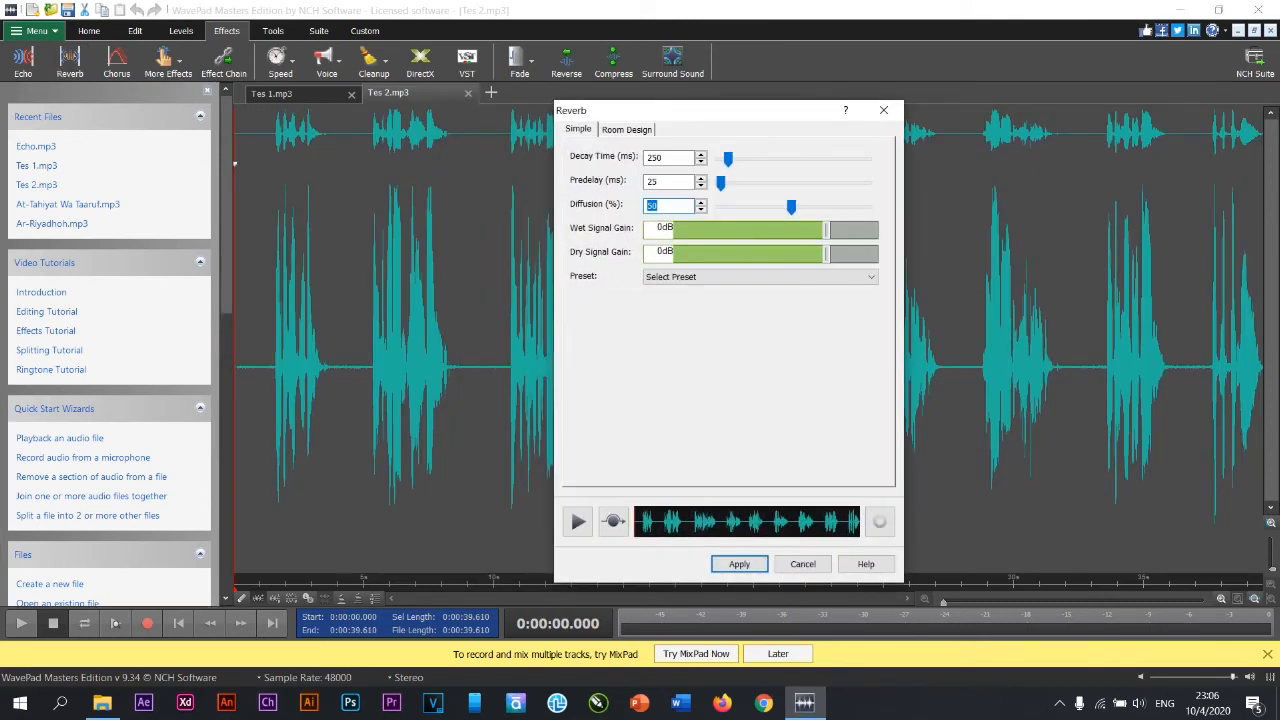
double_click(655, 158)
type("500")
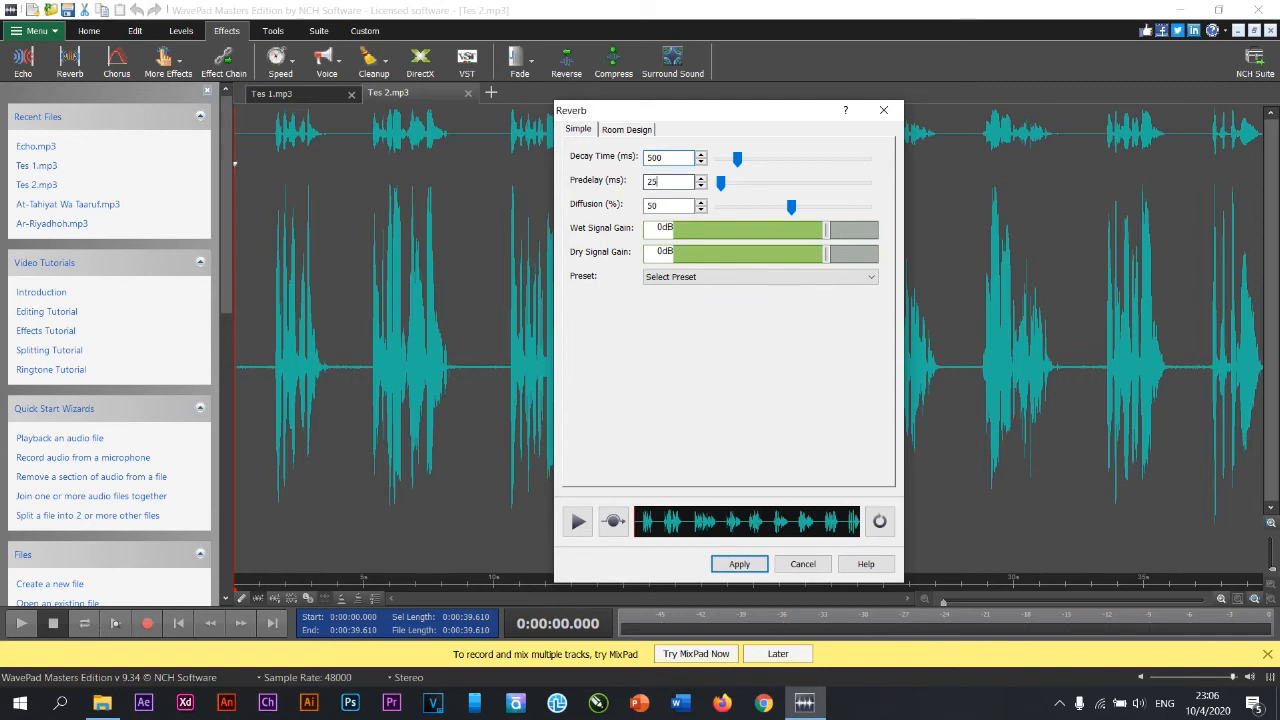
double_click(652, 182)
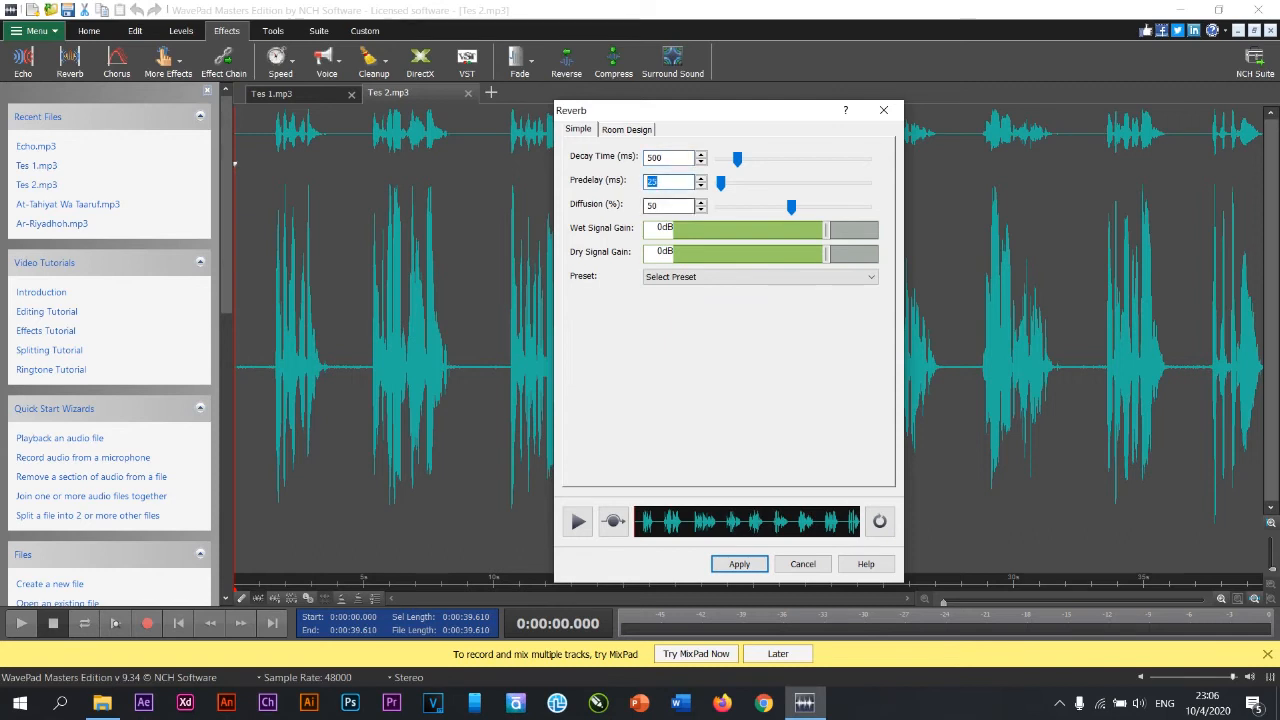
left_click(657, 205)
left_click_drag(791, 207, 818, 253)
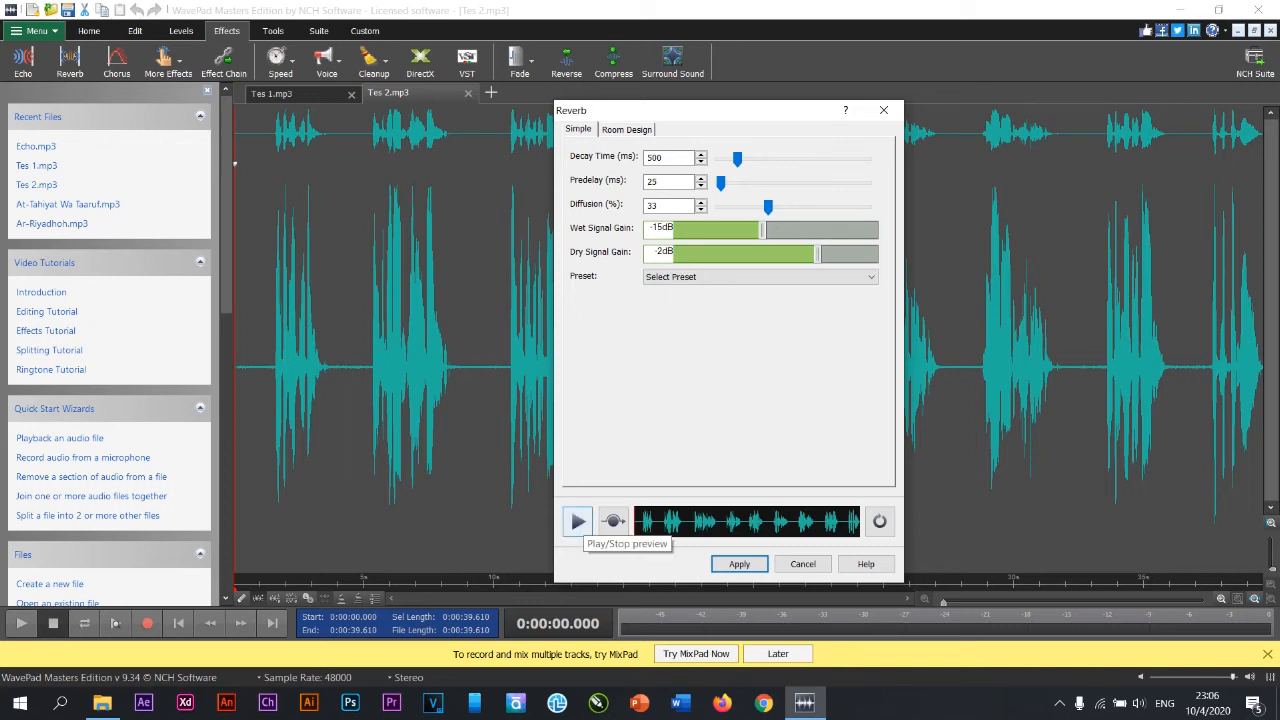
Step: Preview the Reverb, change it to 2120 ms decay, 420 ms predelay, -5 dB wet gain and 5 dB dry gain, and apply it
left_click(578, 521)
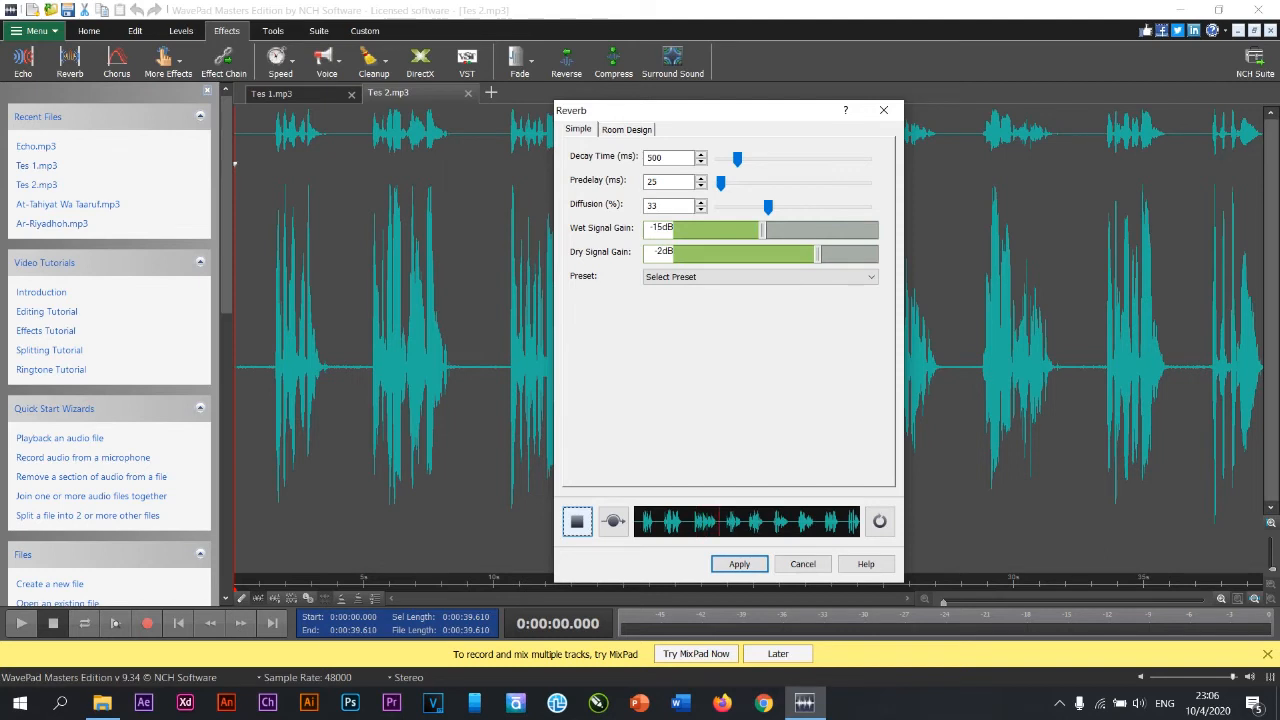
left_click(577, 521)
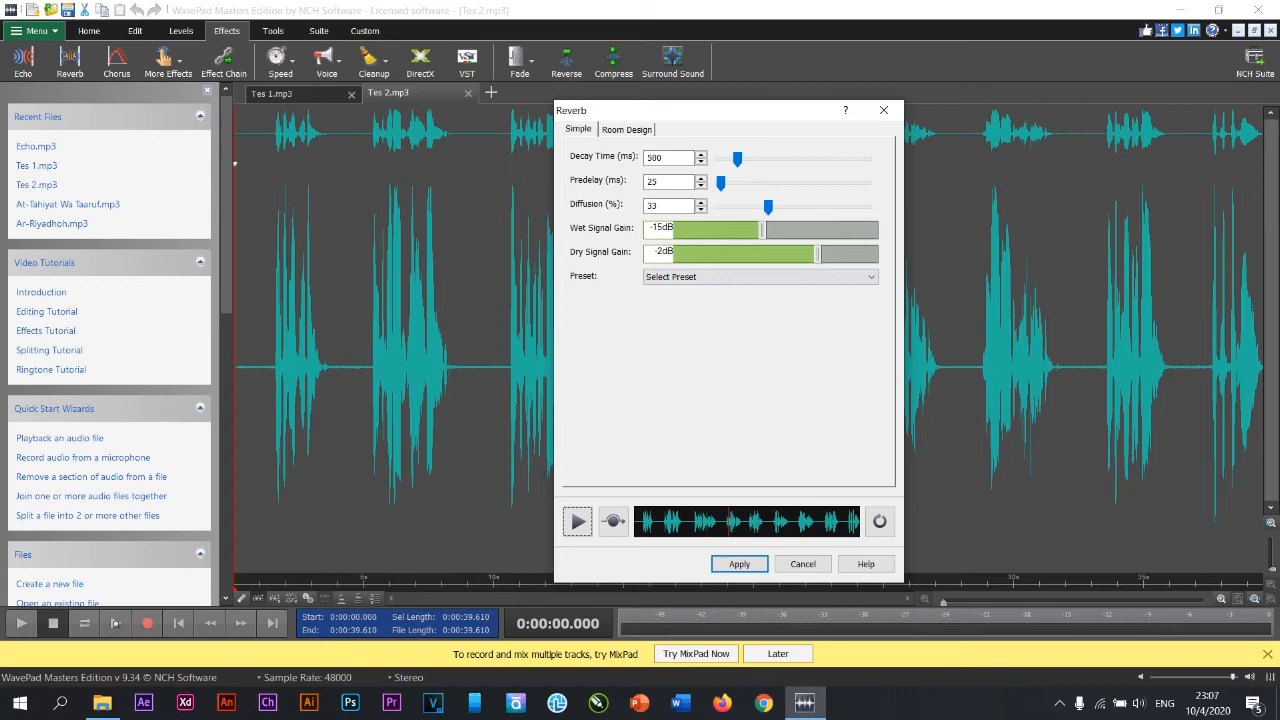
left_click_drag(737, 159, 797, 159)
left_click_drag(720, 183, 750, 183)
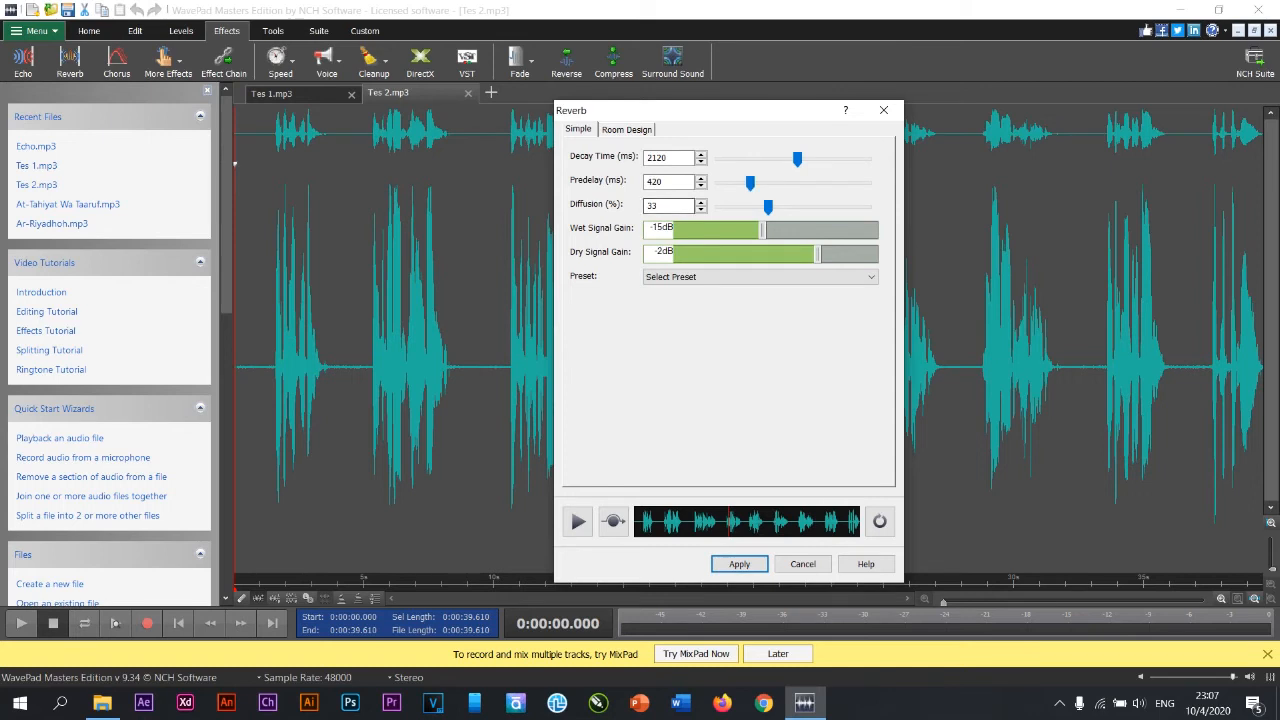
left_click_drag(762, 229, 847, 253)
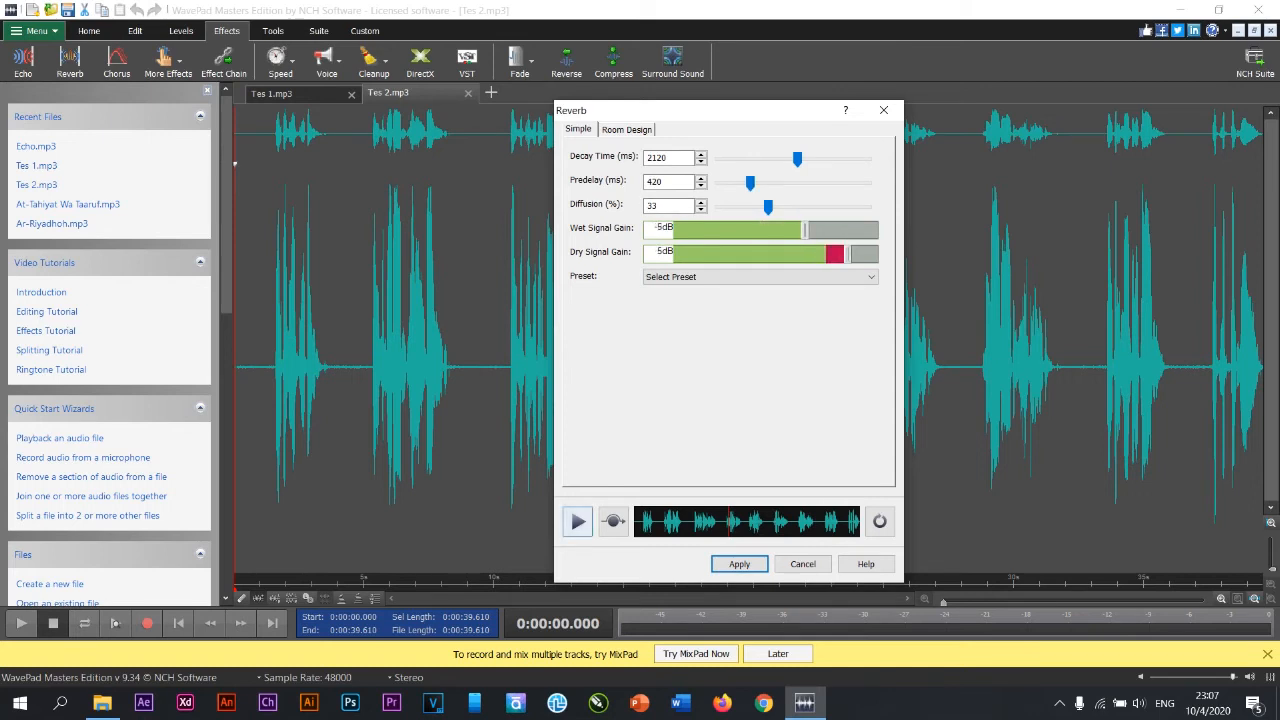
left_click(577, 521)
left_click(577, 521)
left_click(739, 564)
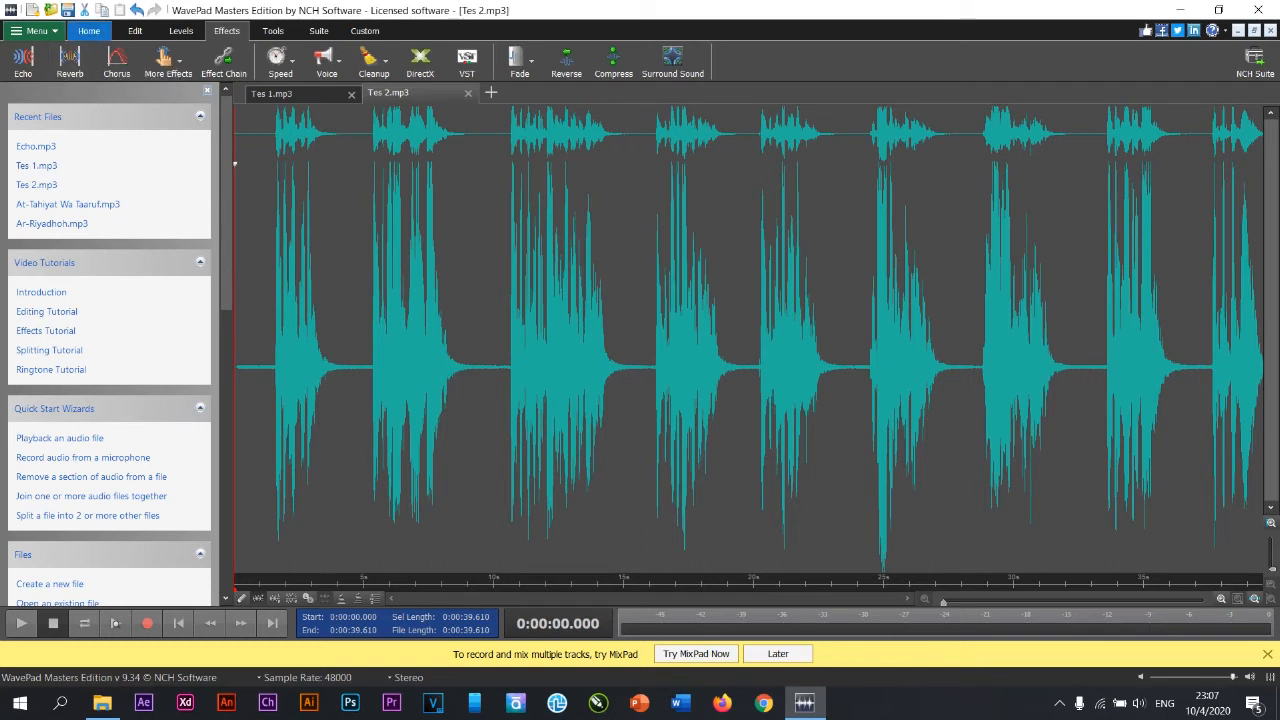
Step: Save the reverb version as a new MP3 file named Reverb in the WavePade folder, with a constant bitrate of 320 kbps
left_click(89, 31)
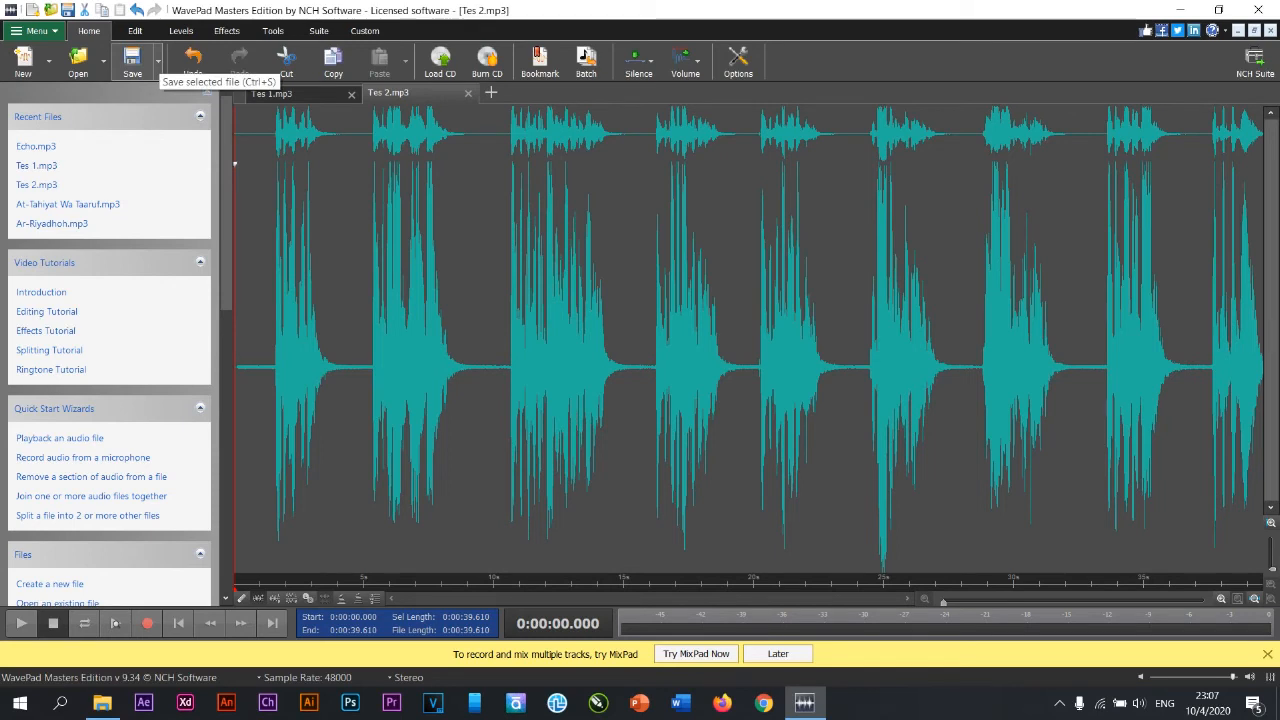
left_click(157, 60)
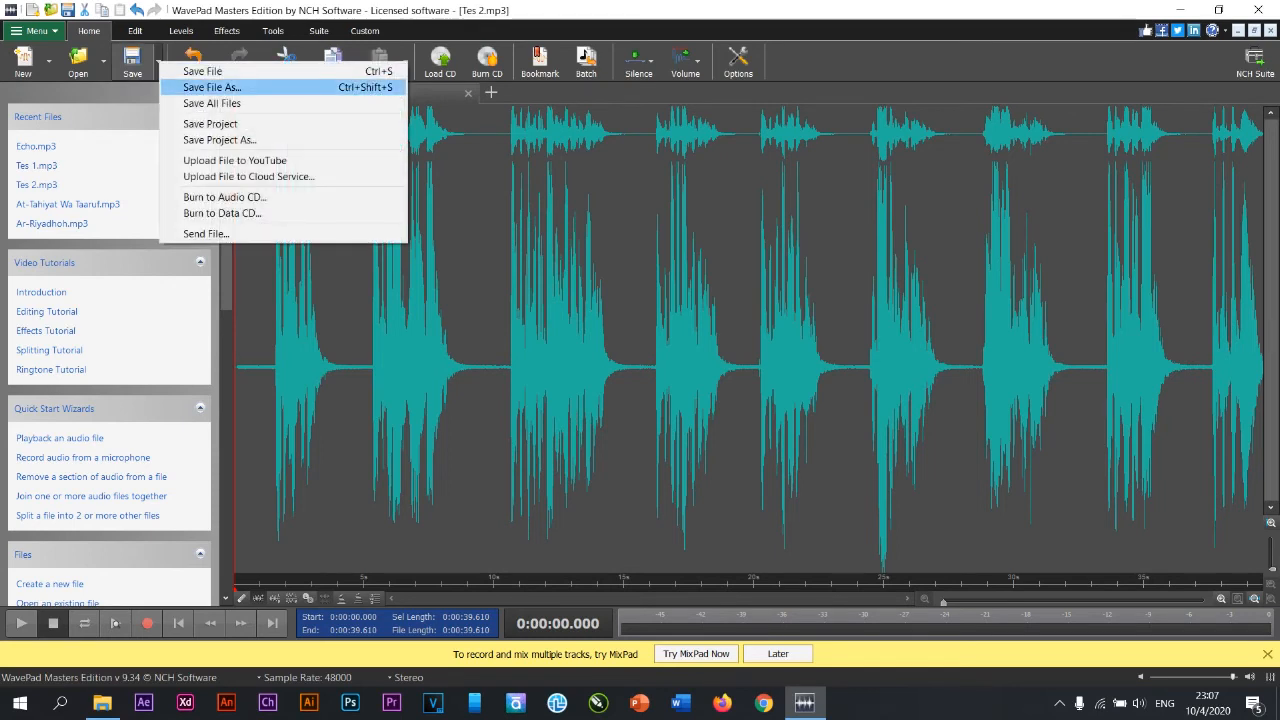
left_click(212, 87)
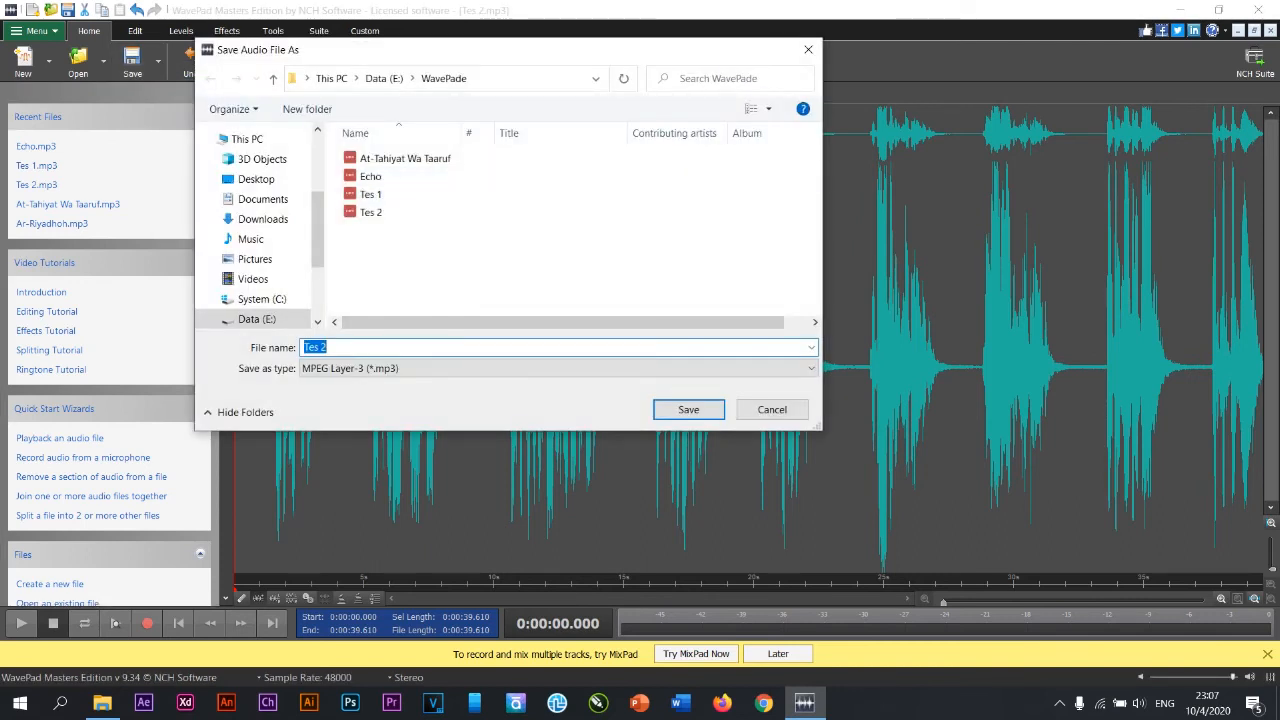
type("Reverb")
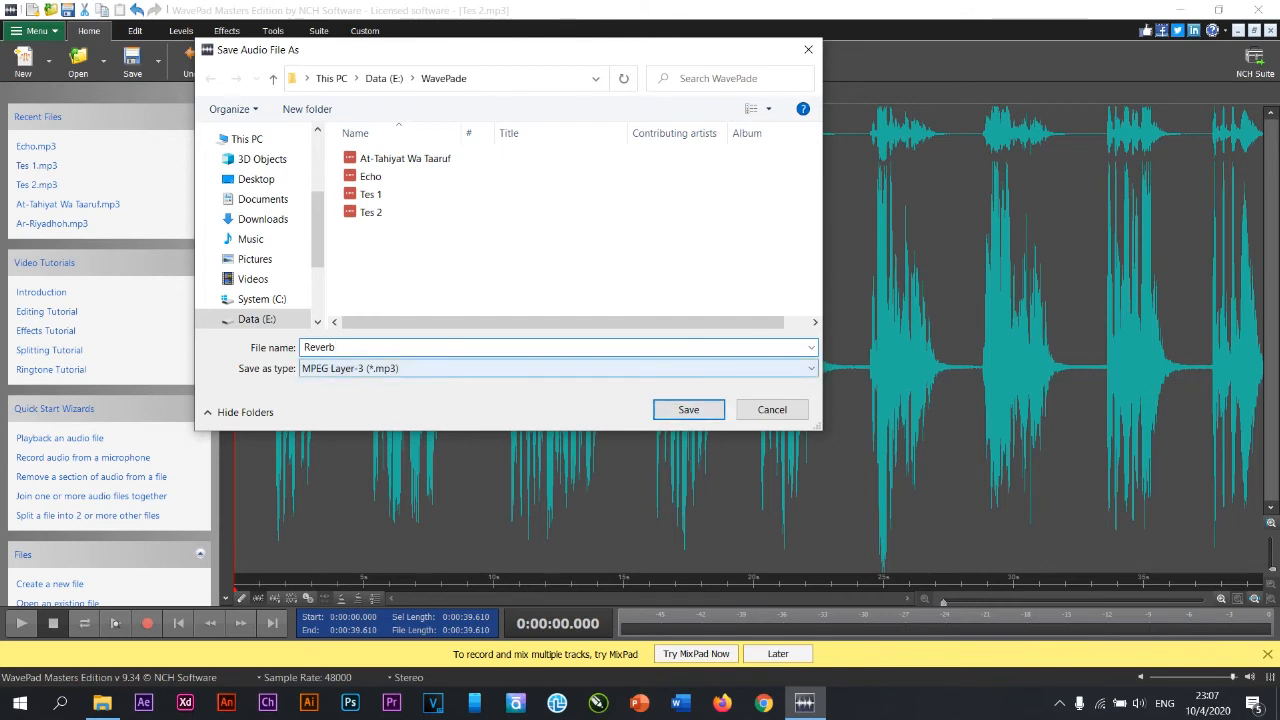
left_click(688, 409)
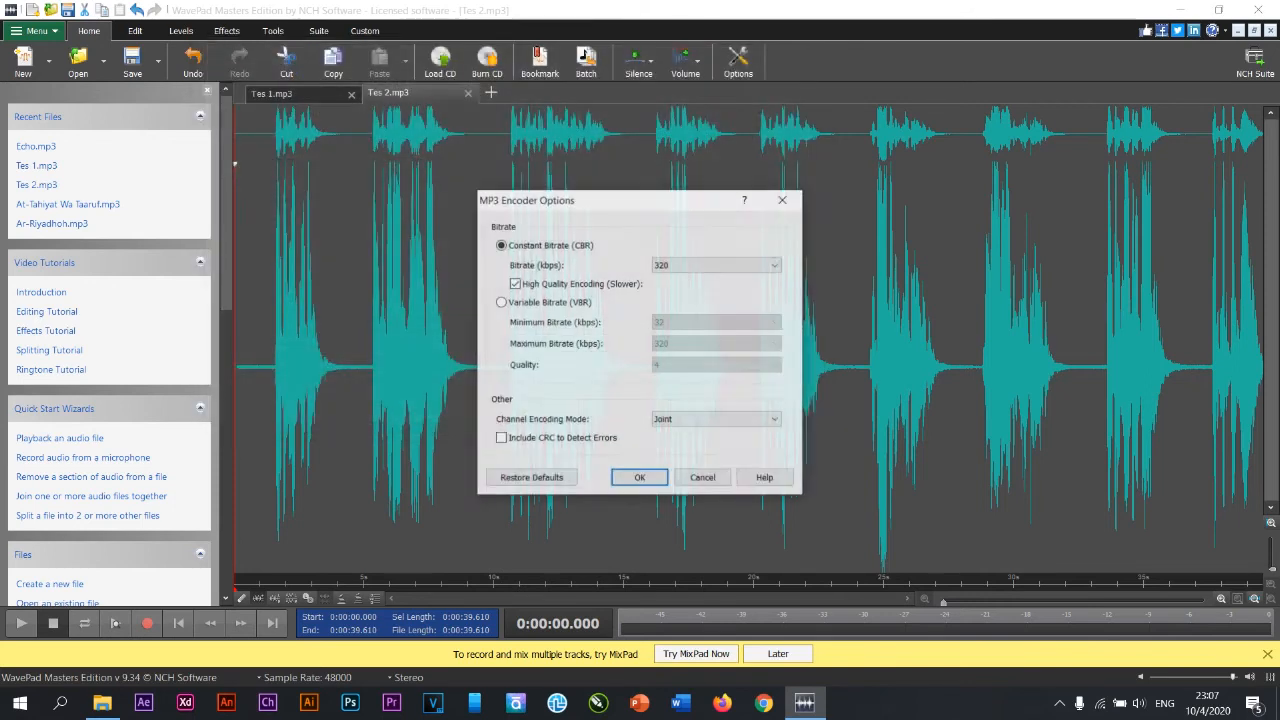
key("Return")
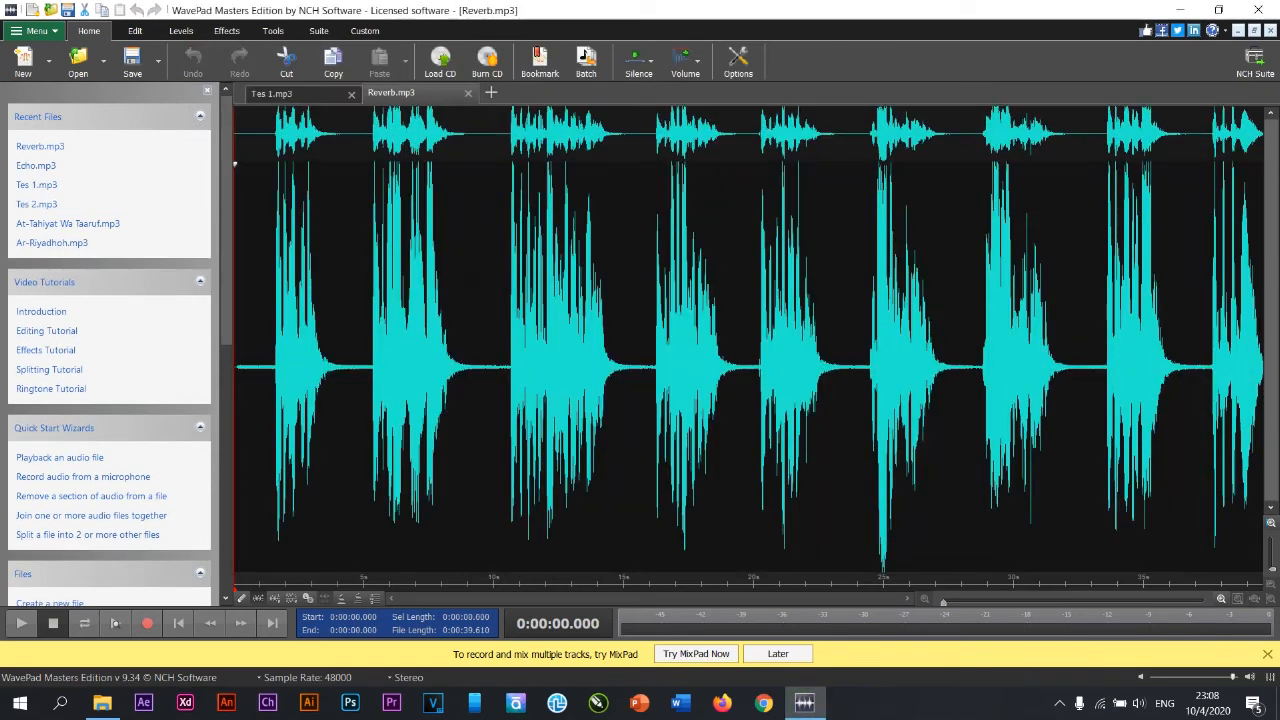
Step: Close Reverb.mp3 and make another duplicate of Tes 1.mp3
left_click(467, 93)
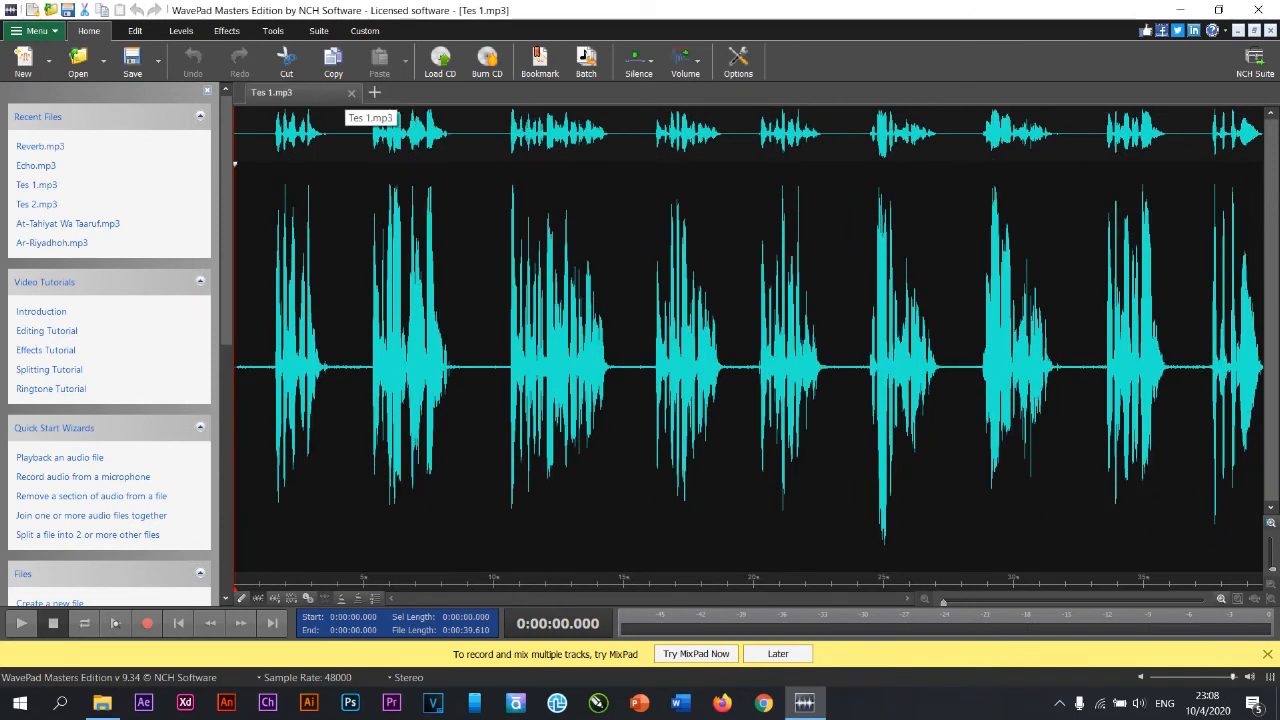
left_click(135, 31)
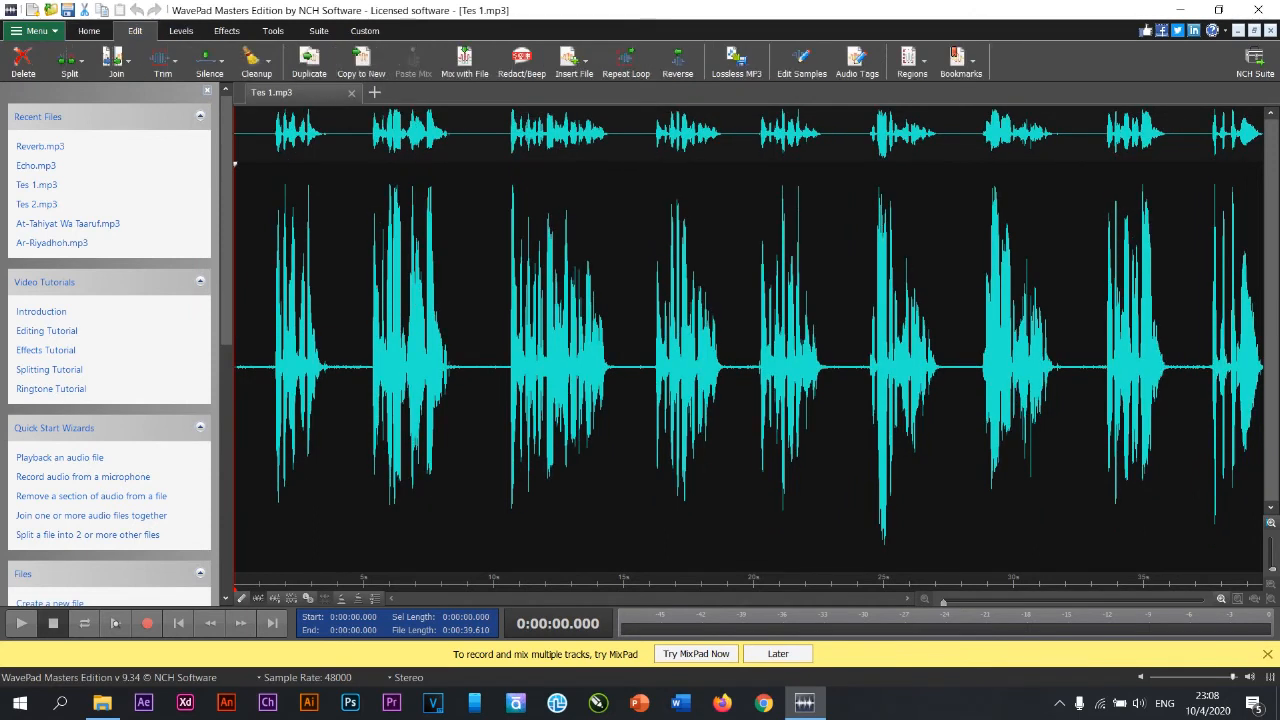
left_click(309, 57)
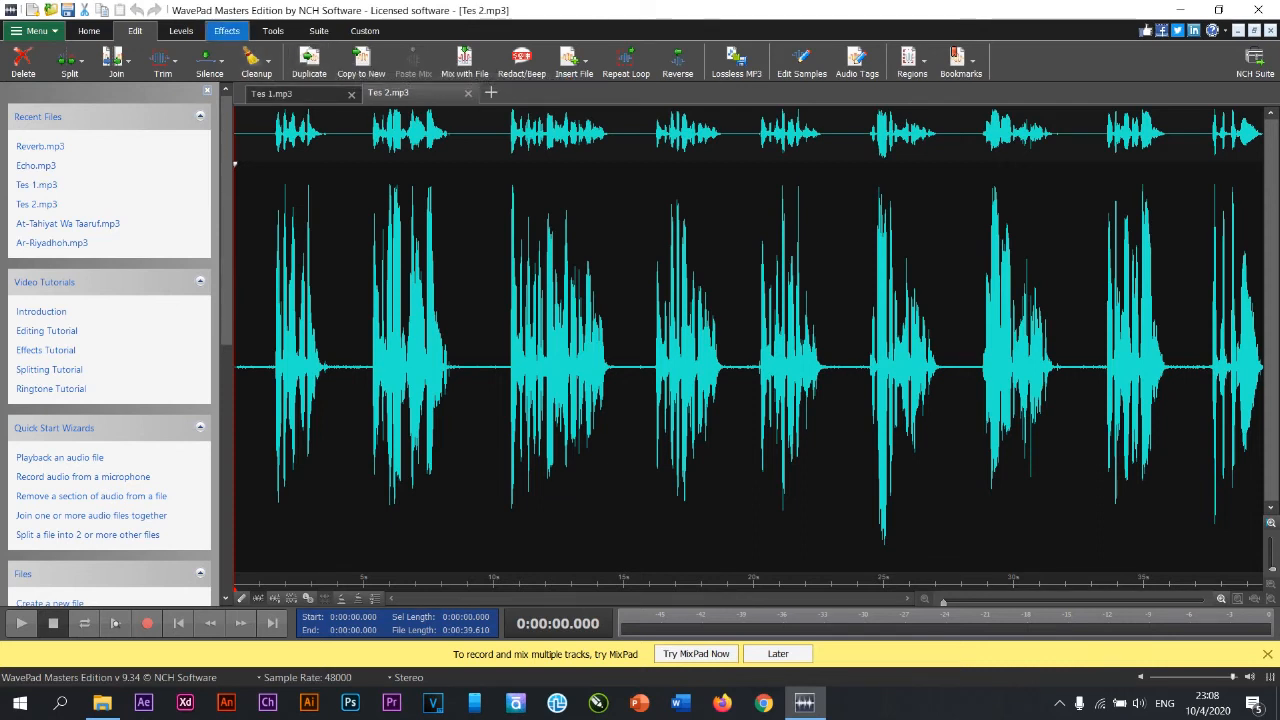
Step: Open the Chorus effect settings for the whole duplicated file
left_click(227, 31)
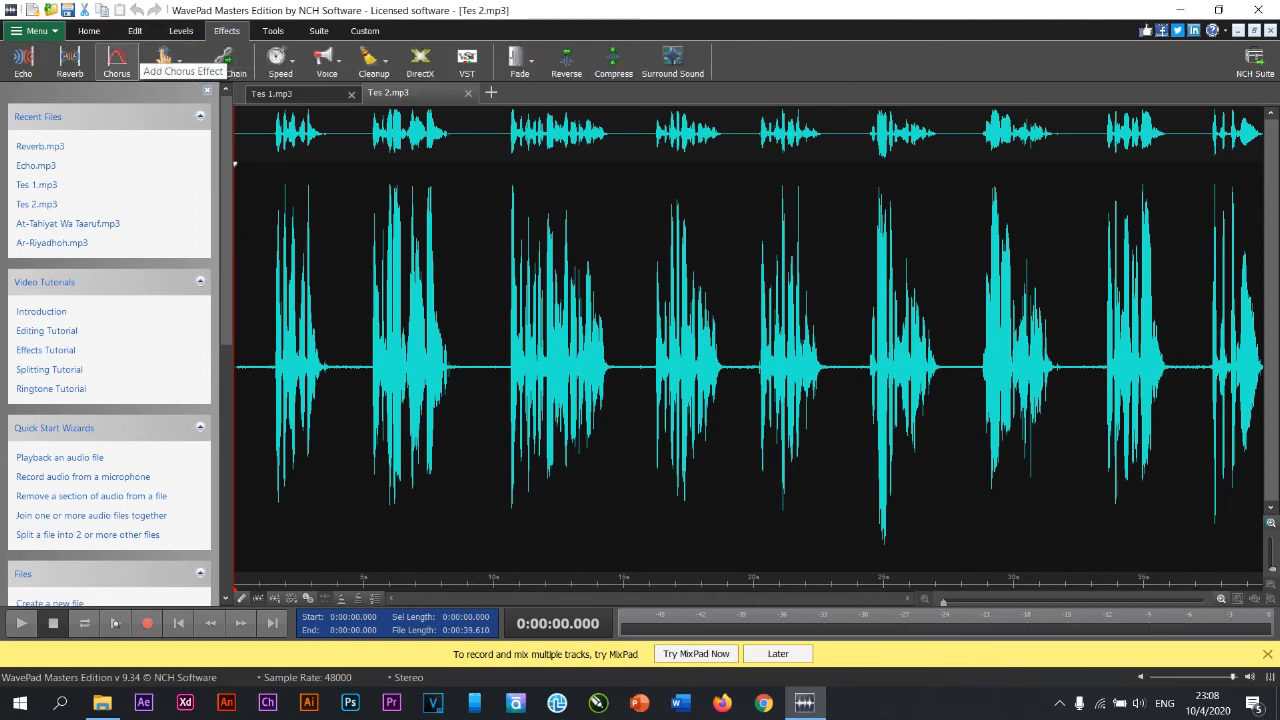
left_click(117, 58)
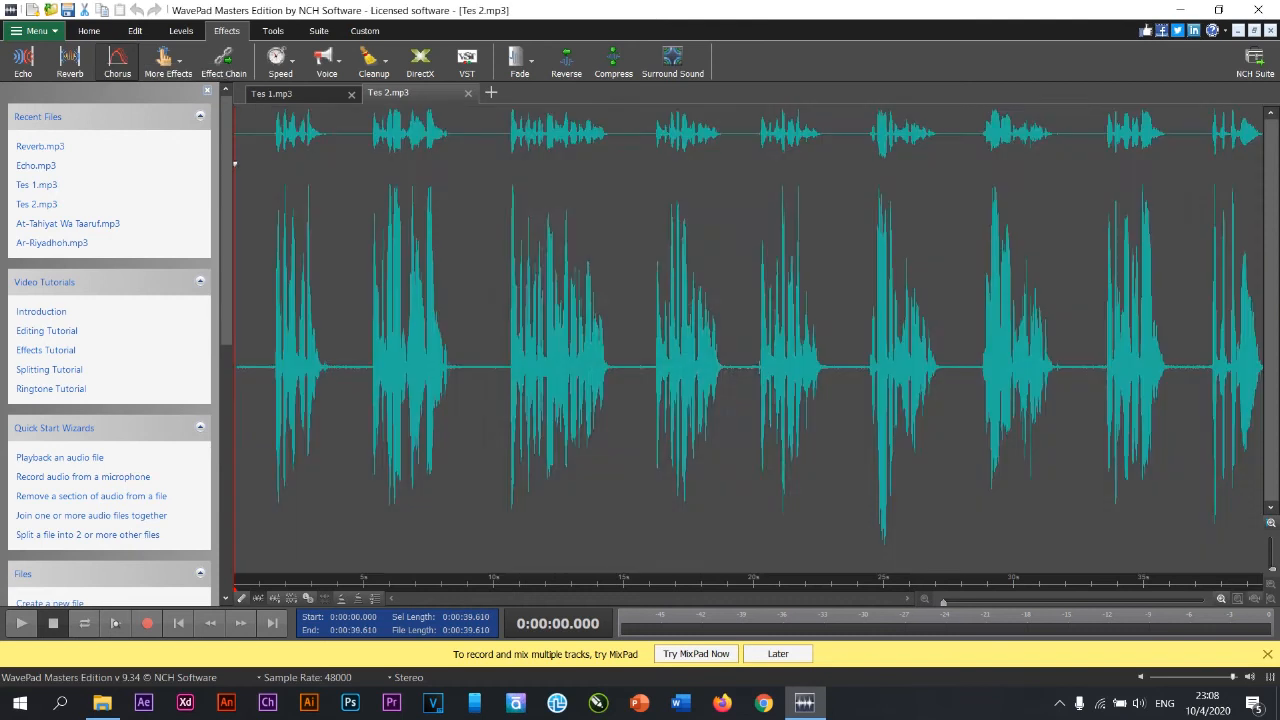
left_click_drag(620, 223, 642, 188)
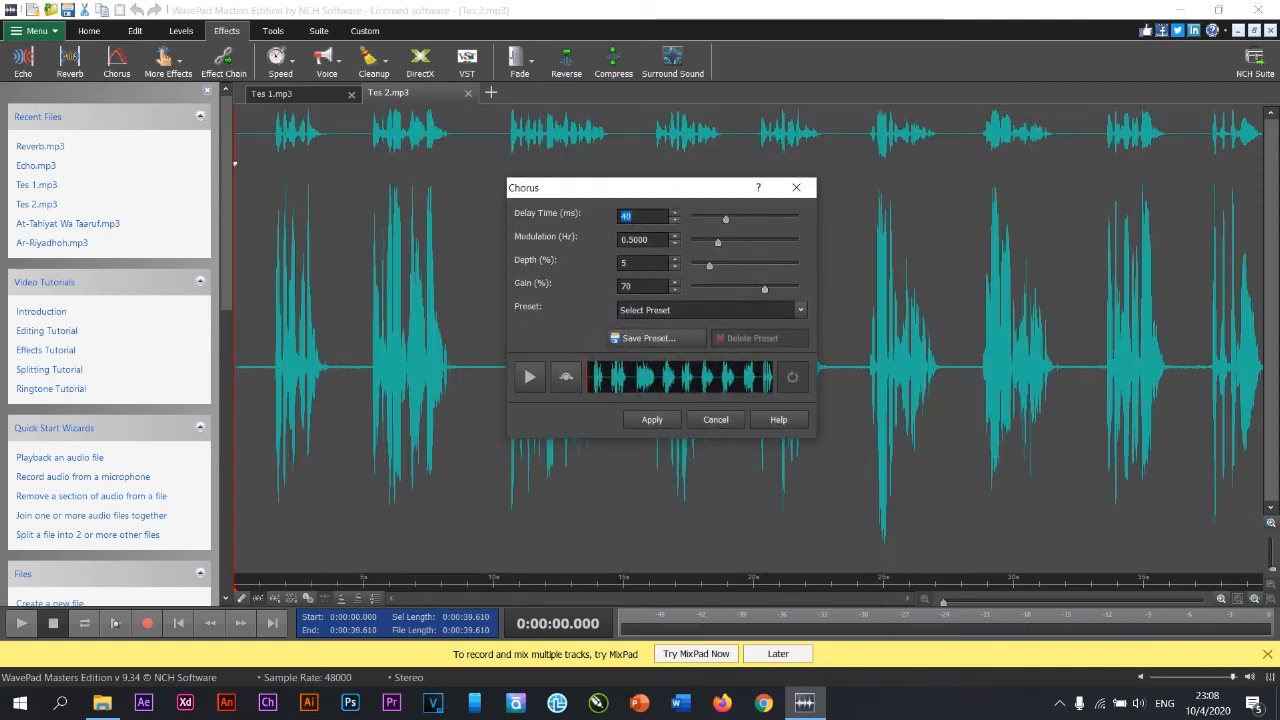
Step: Try a custom chorus with 50 ms delay time, 1.4 Hz modulation, 10% depth and 50% gain
type("49")
key("ctrl+a")
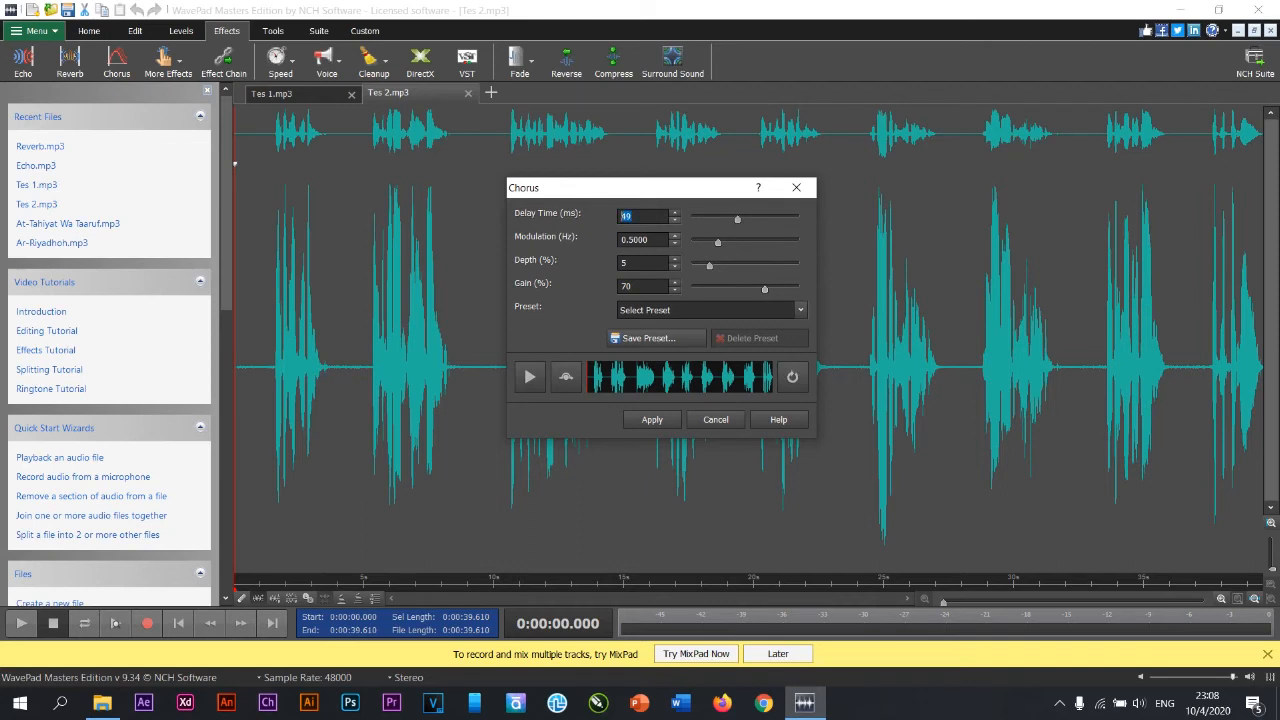
type("50")
left_click_drag(718, 243, 765, 243)
left_click(675, 267)
left_click(675, 260)
left_click(675, 260)
left_click(675, 260)
left_click(675, 260)
left_click(675, 260)
left_click(675, 260)
left_click(675, 283)
type("50")
Step: Preview the chorus on the duplicated file with the Strong preset and with the Medium preset
left_click(800, 310)
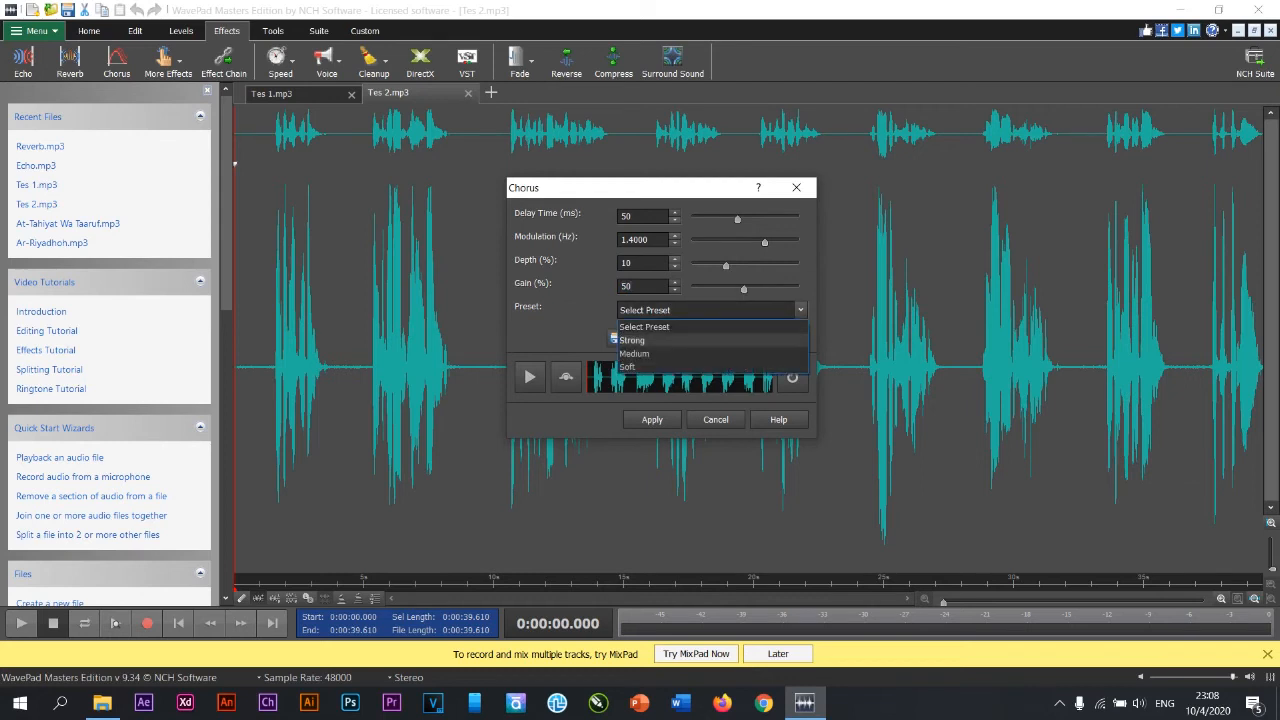
left_click(640, 340)
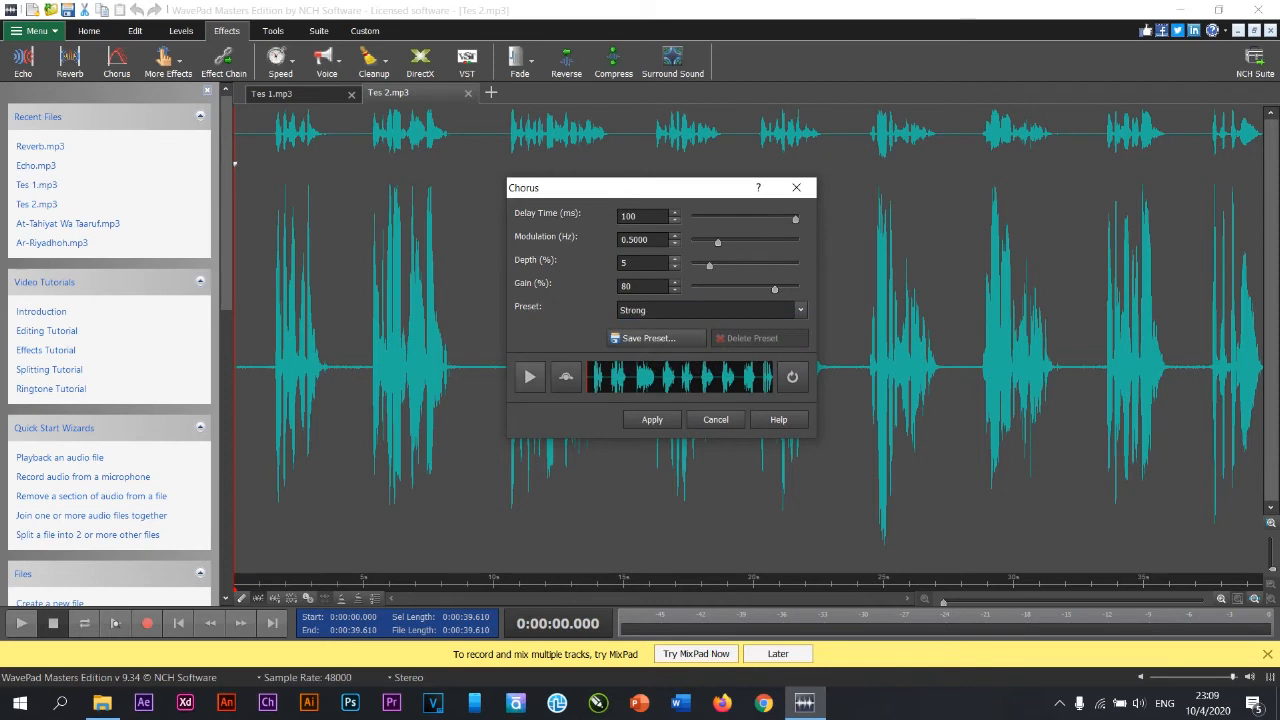
left_click(529, 376)
left_click(530, 377)
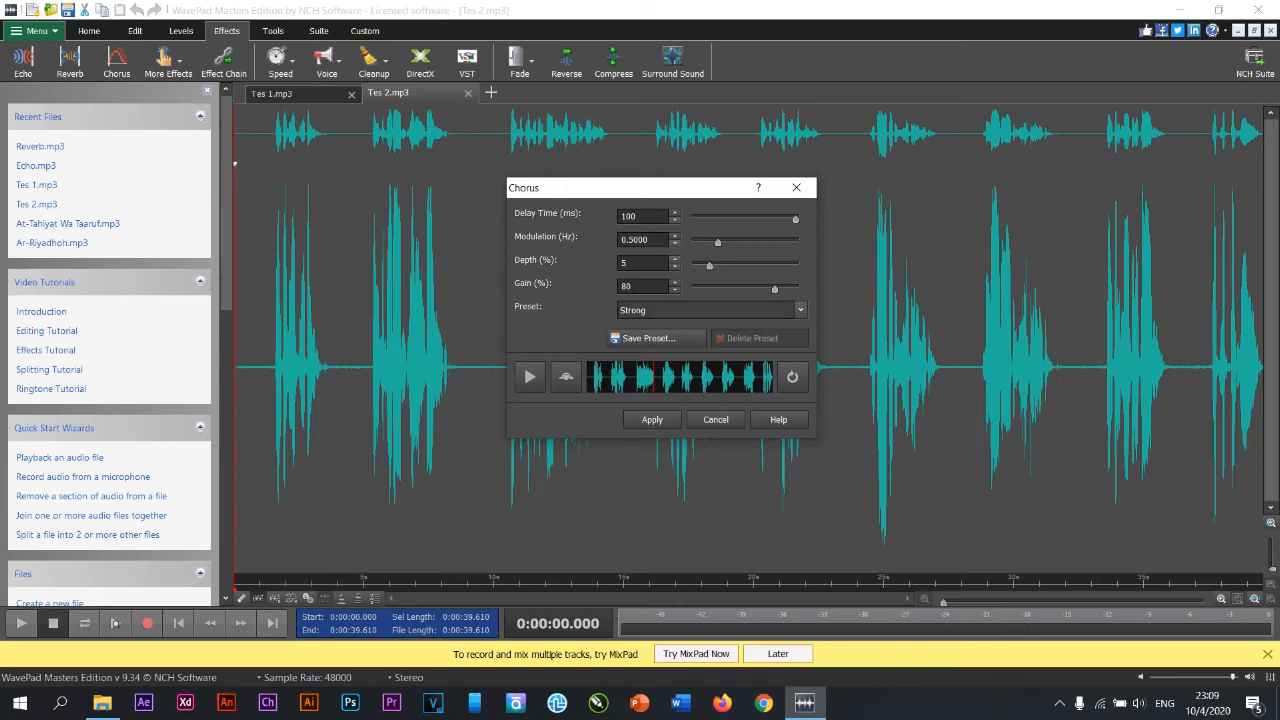
left_click(710, 310)
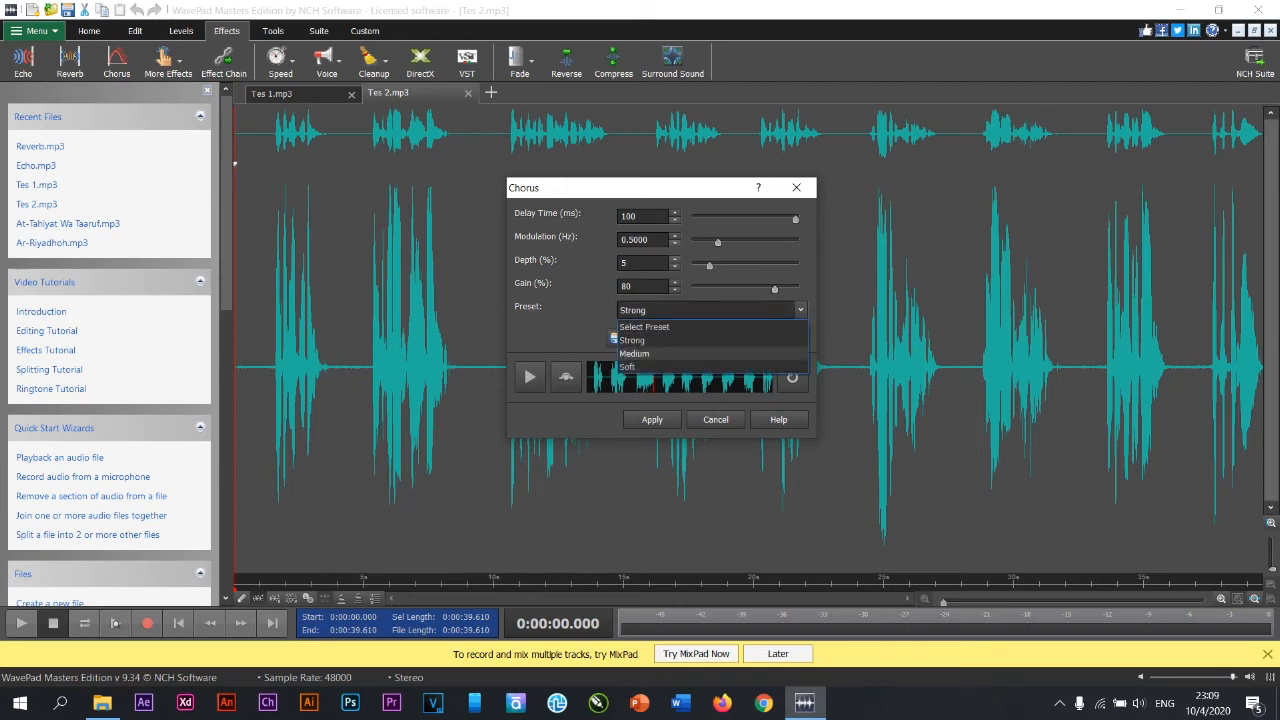
left_click(634, 353)
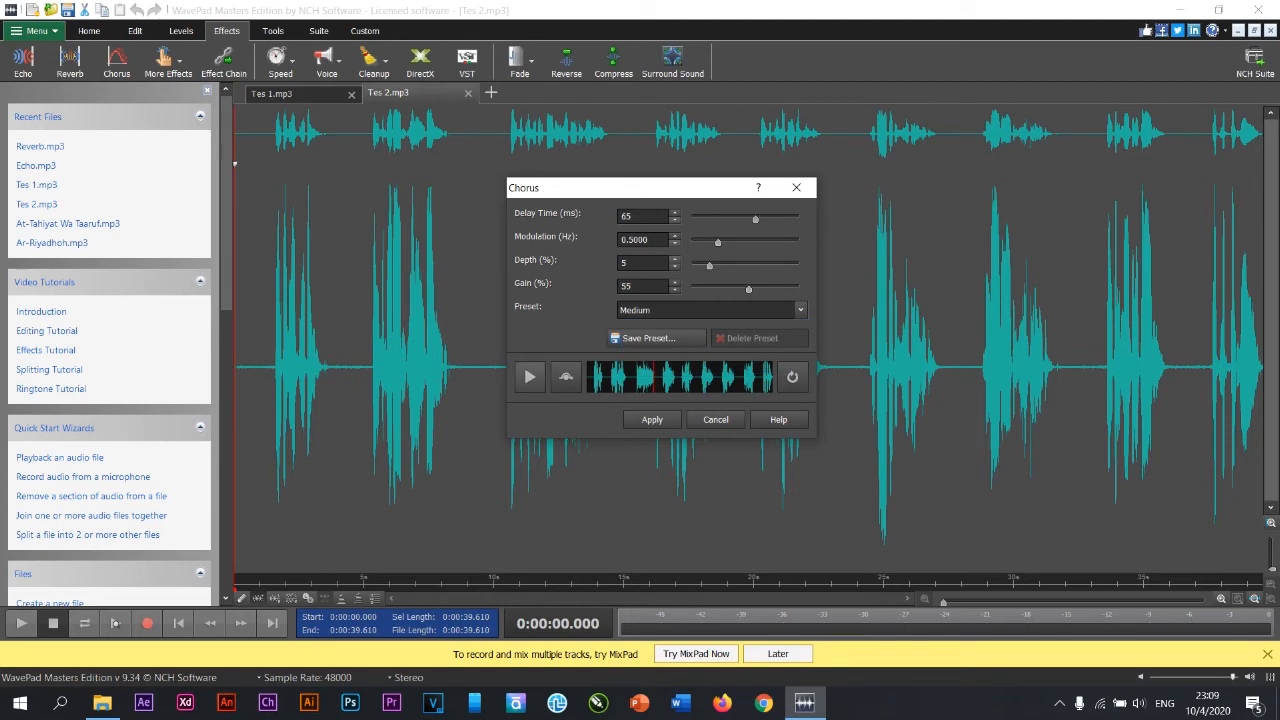
left_click(530, 376)
left_click(530, 377)
Step: Choose the Soft chorus preset, preview it and apply the chorus to the duplicated file
left_click(710, 310)
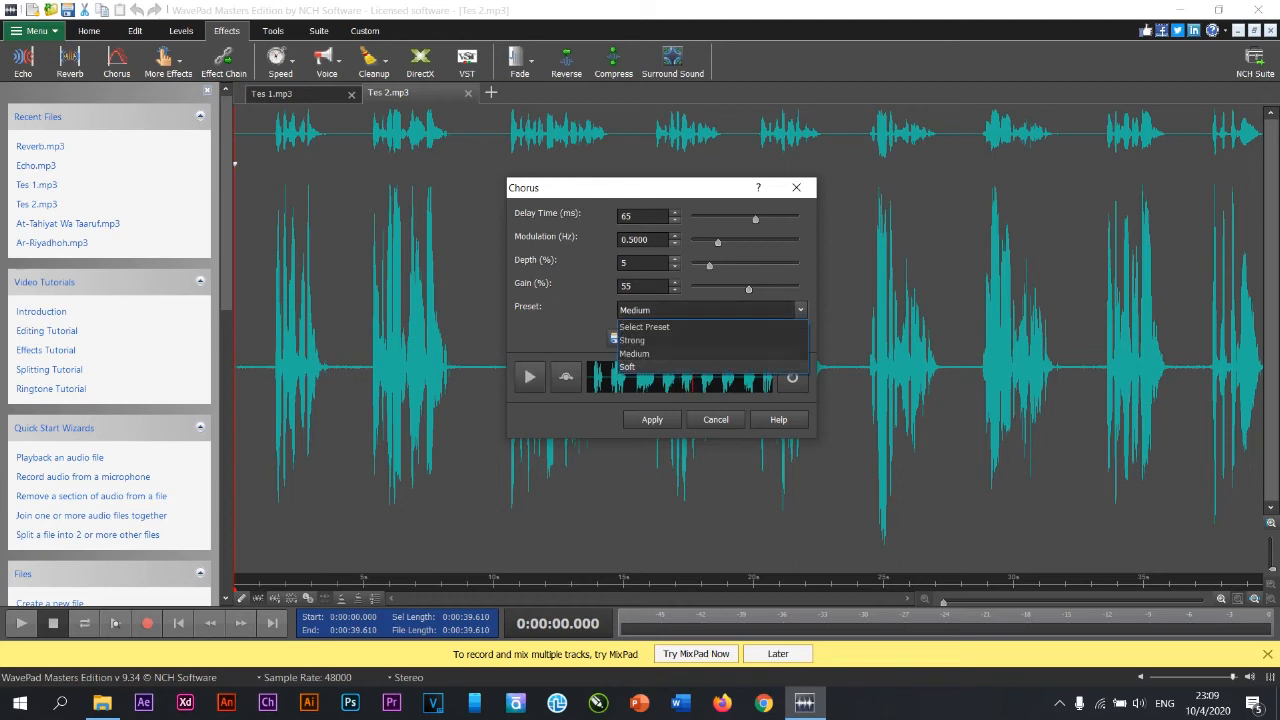
left_click(627, 366)
left_click(530, 377)
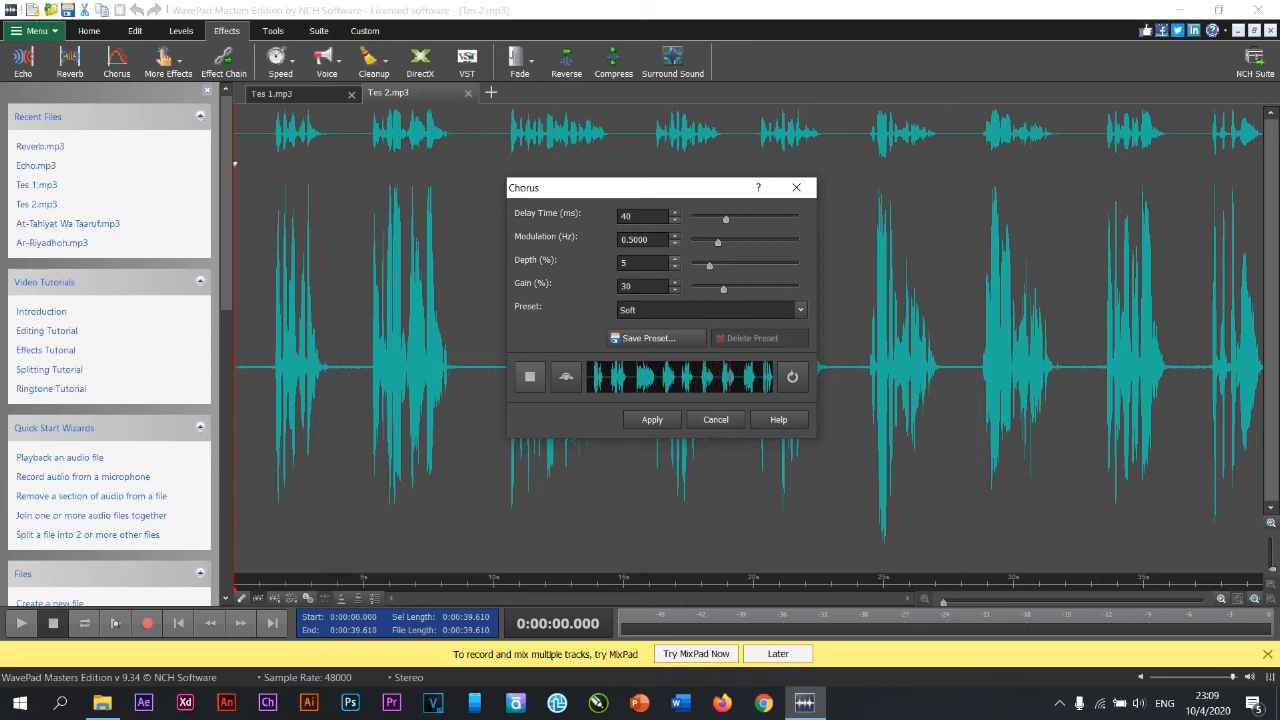
key("space")
left_click(710, 310)
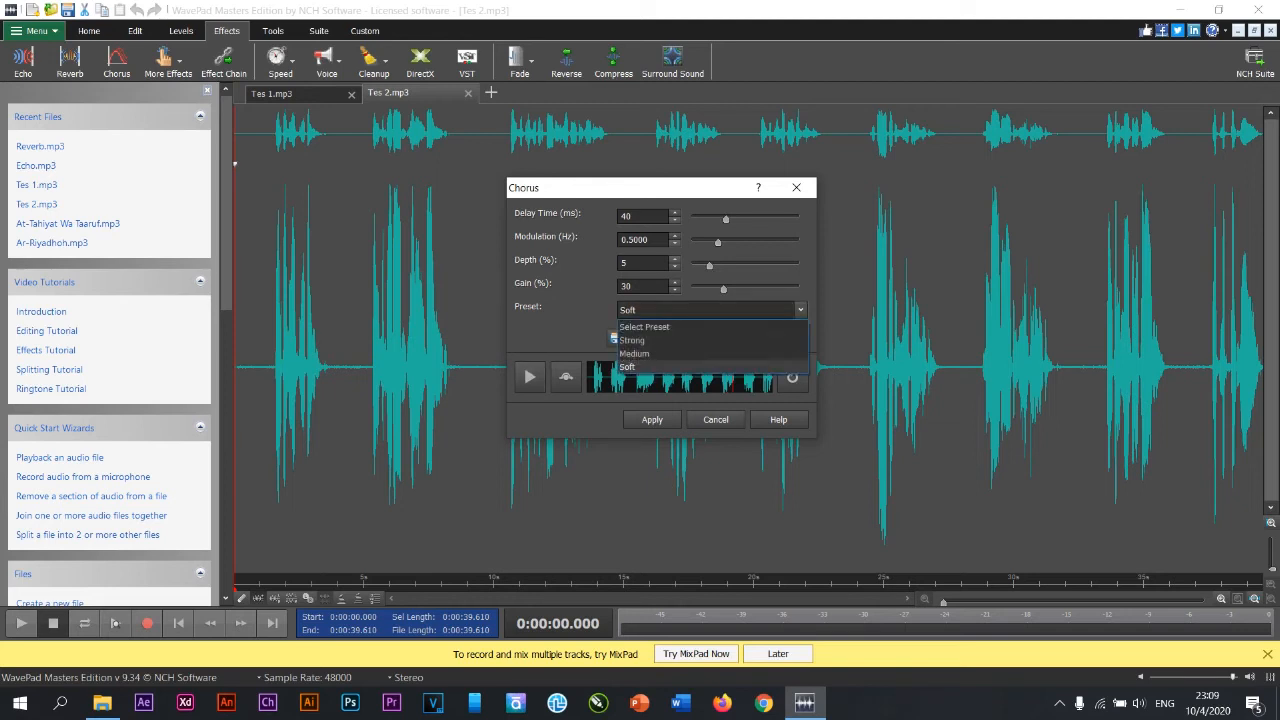
left_click(628, 367)
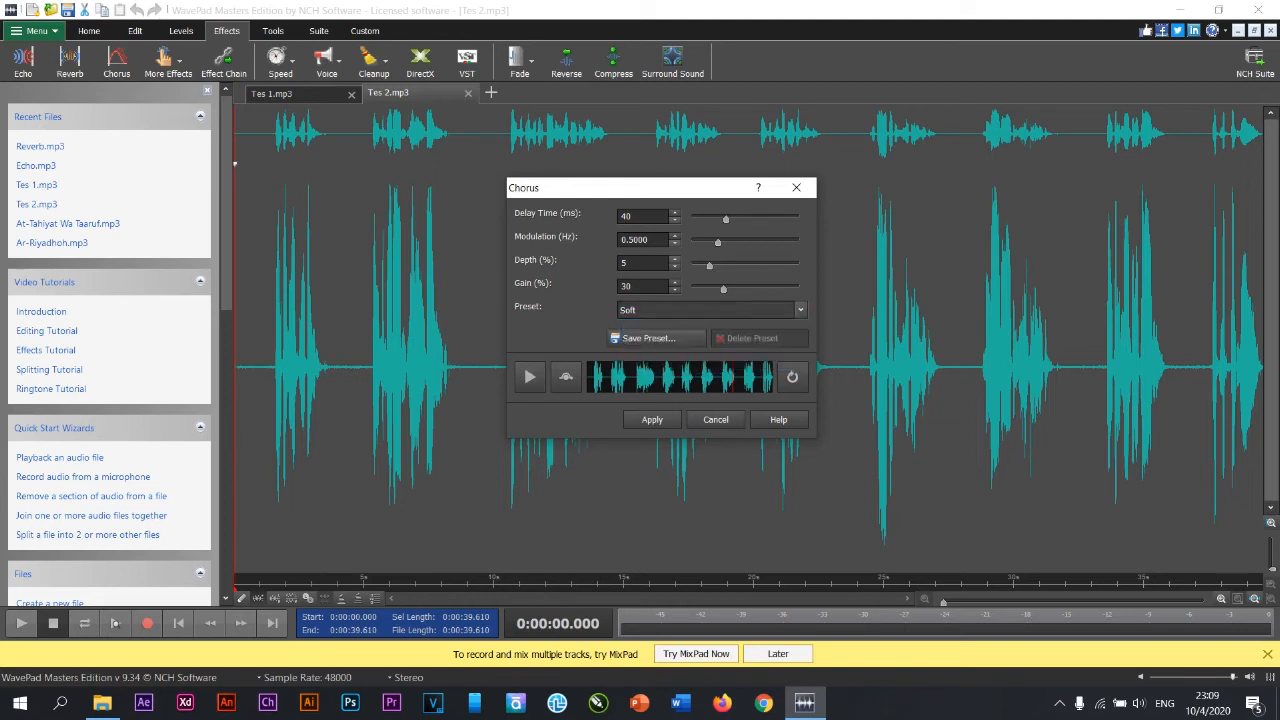
left_click(712, 310)
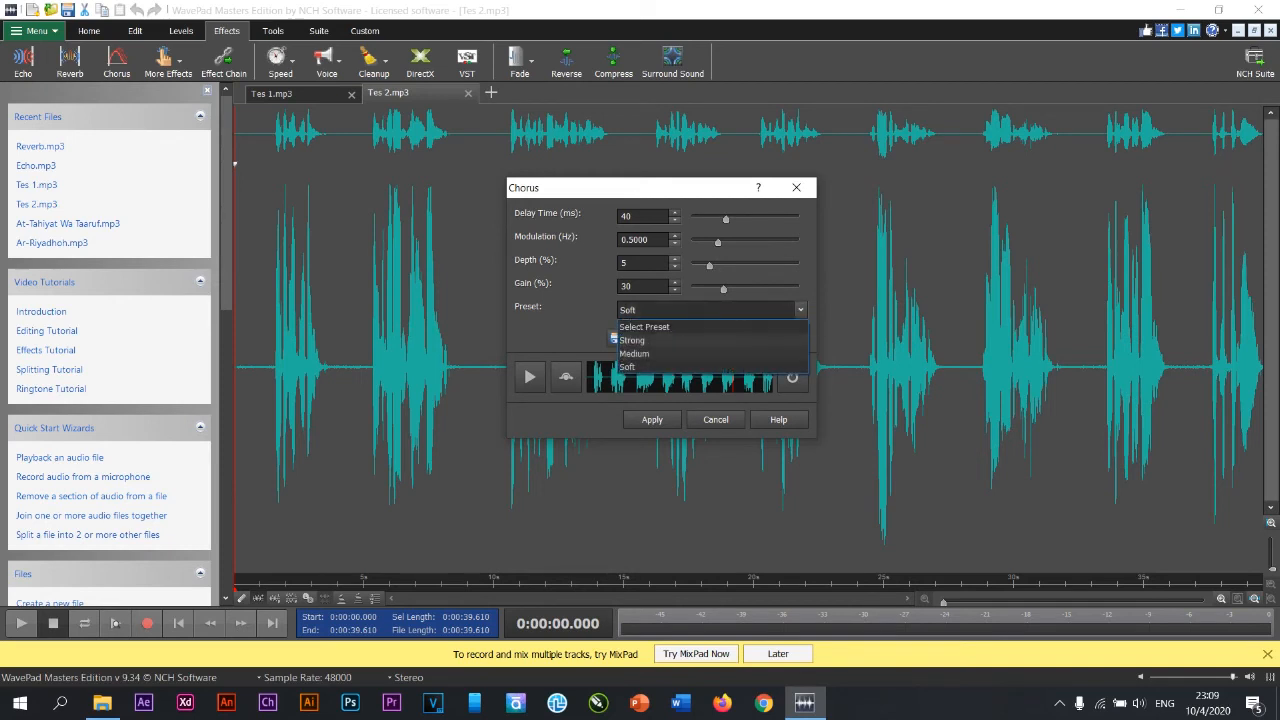
left_click(640, 367)
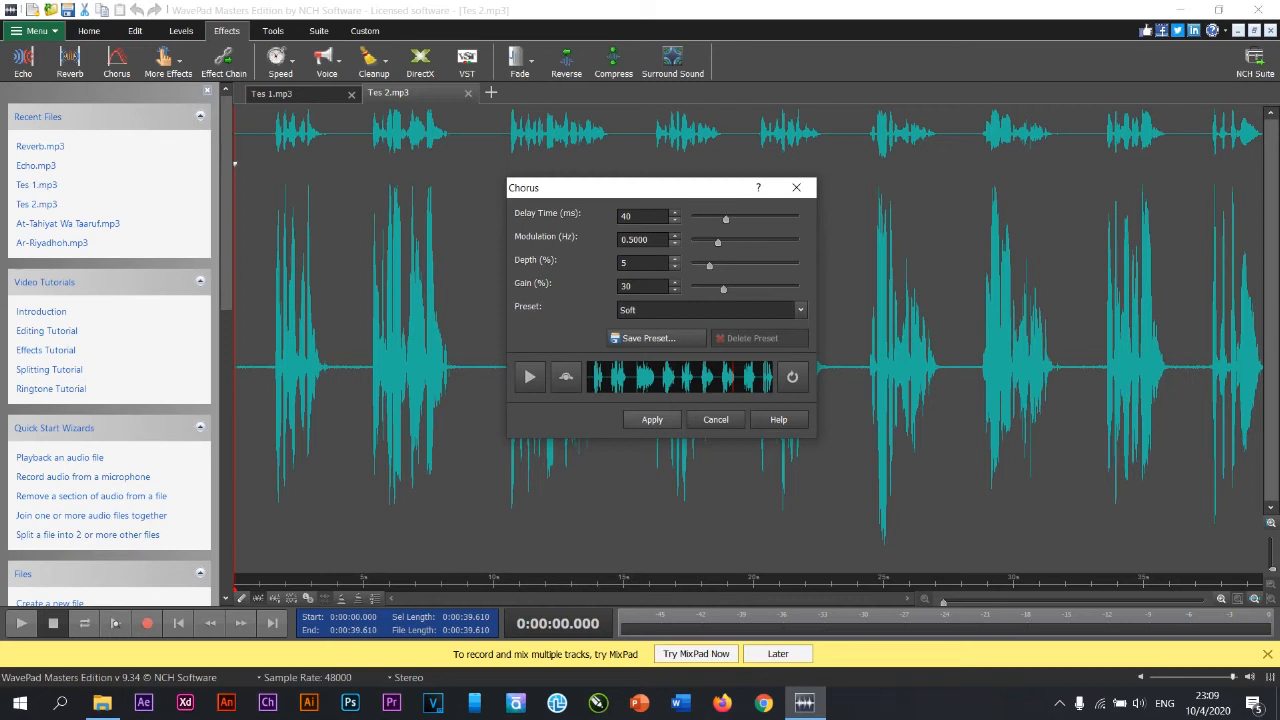
left_click(652, 419)
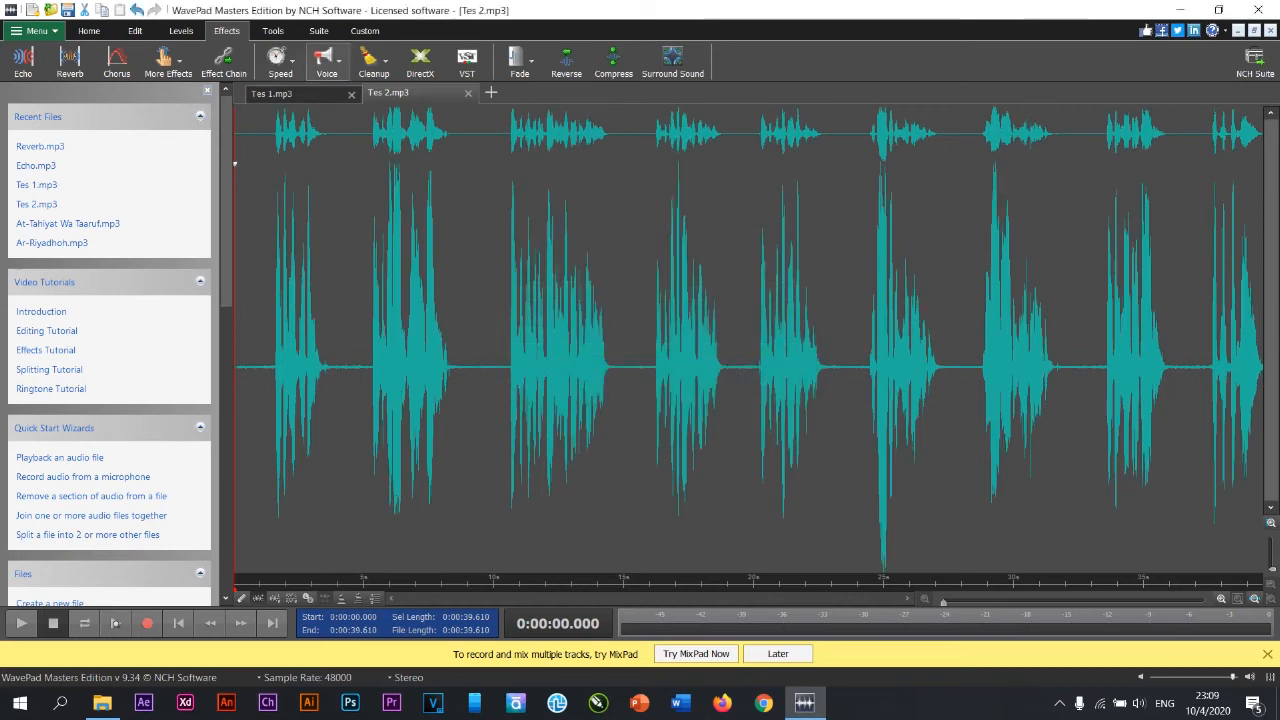
Step: Save the chorus version as a new MP3 file named Chorus with a constant bitrate of 320 kbps, and close that file
left_click(89, 30)
left_click(157, 60)
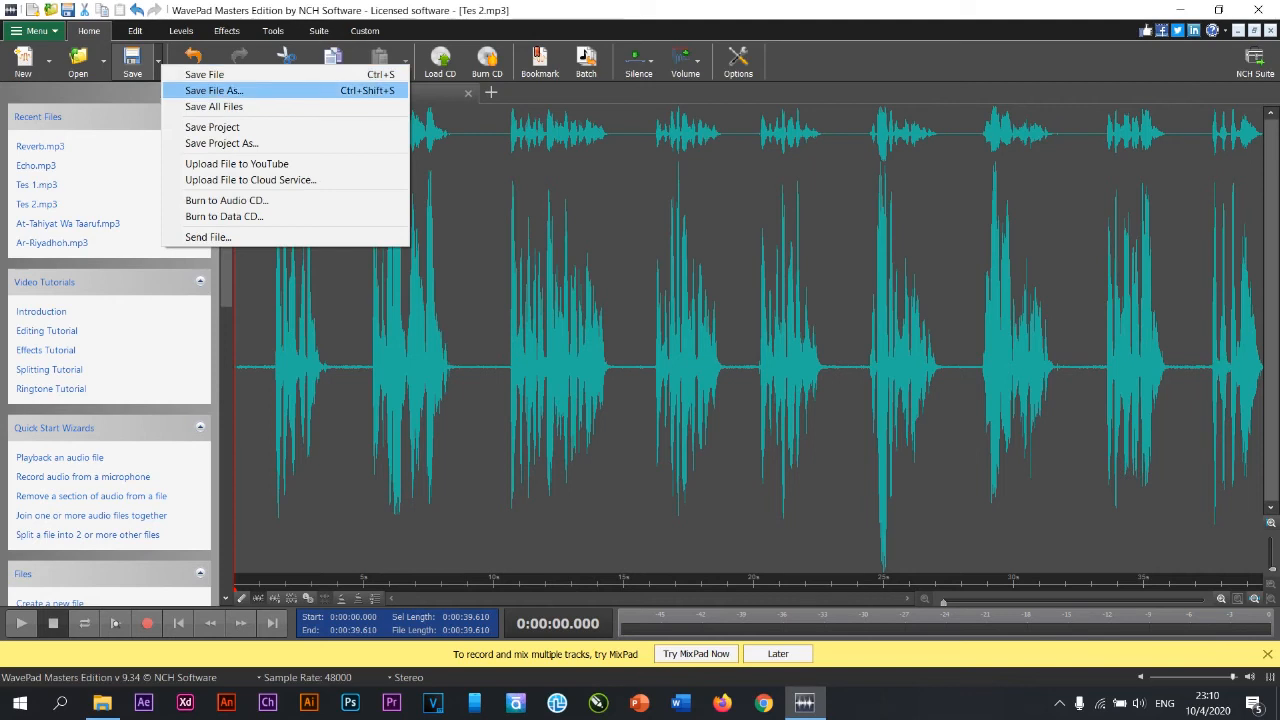
left_click(214, 90)
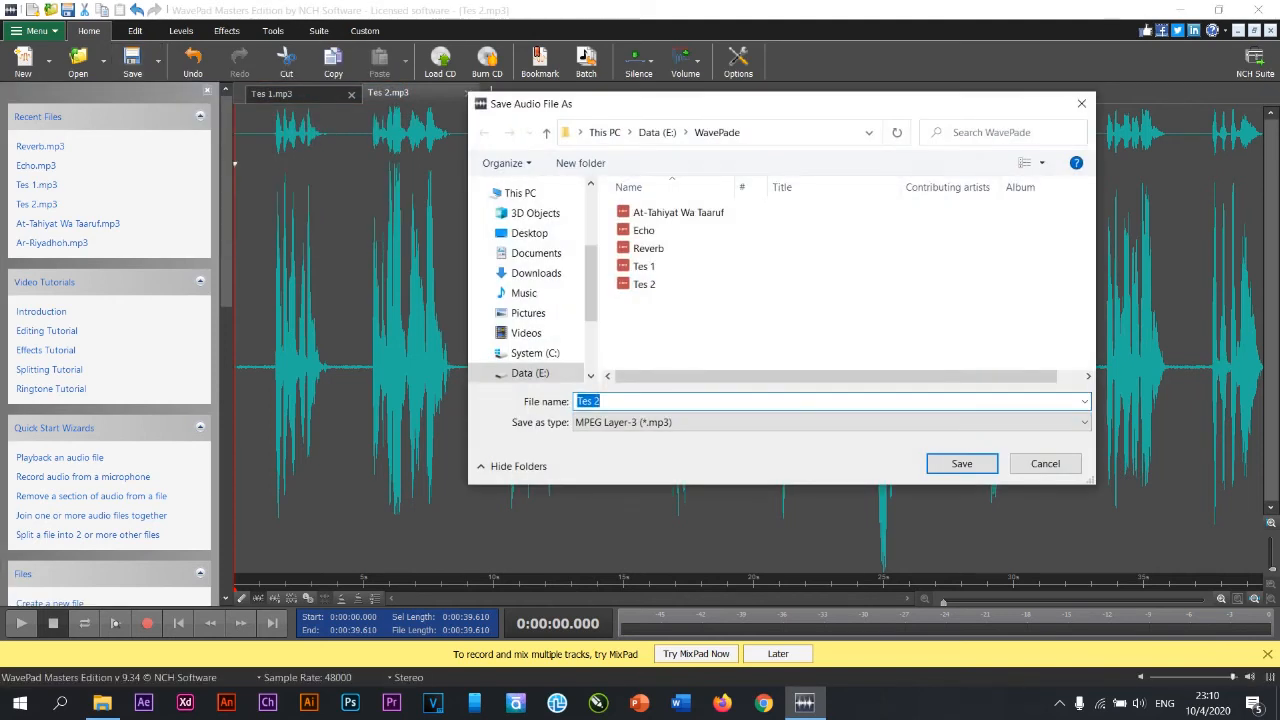
type("Chorus")
key("Return")
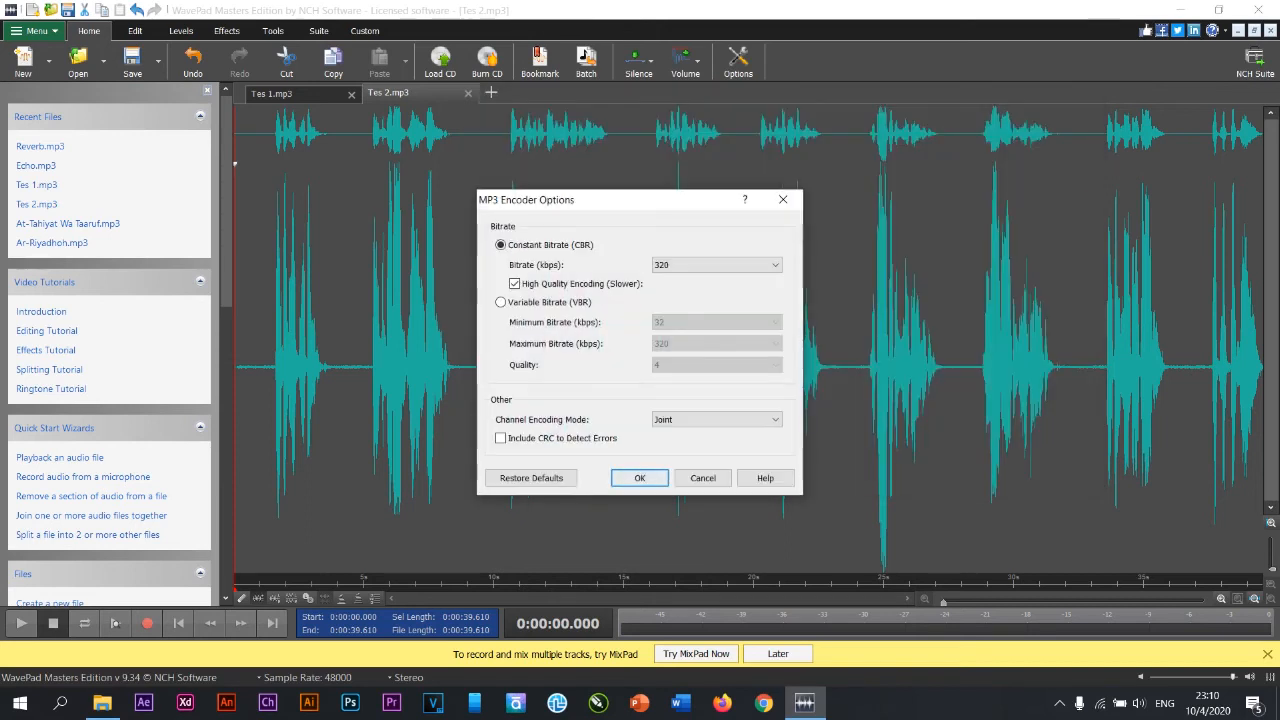
key("Return")
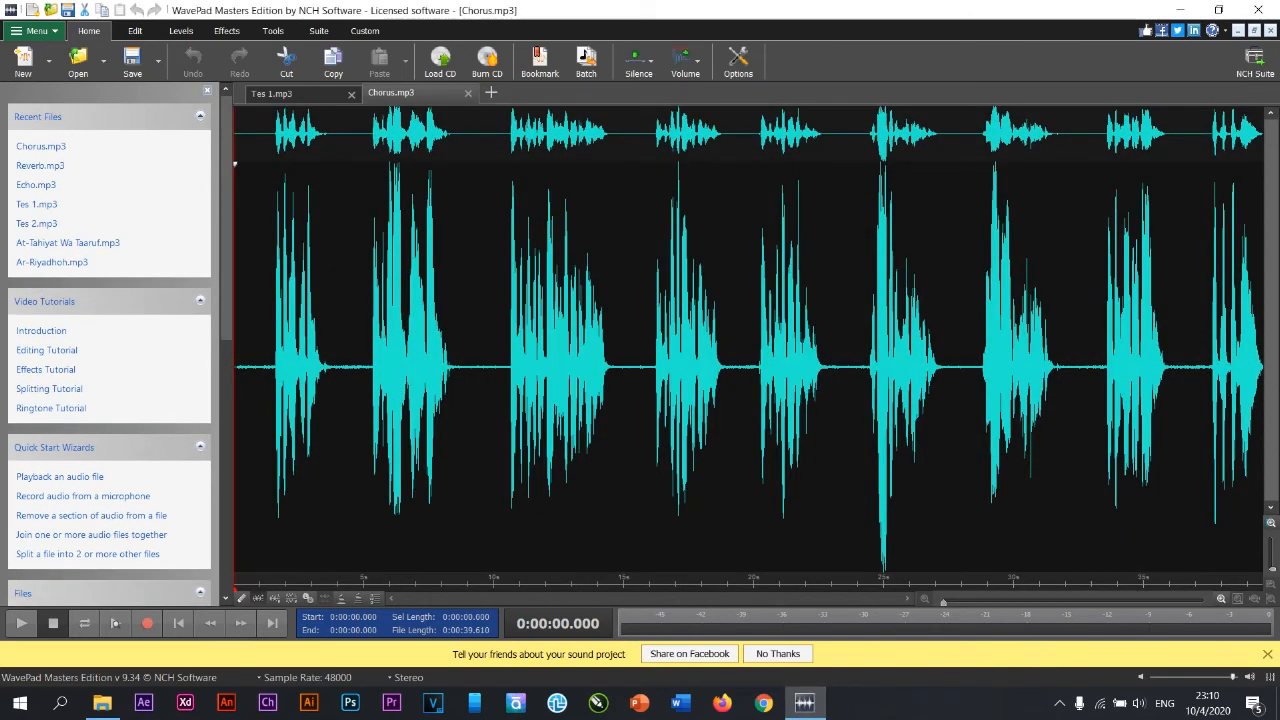
left_click(468, 93)
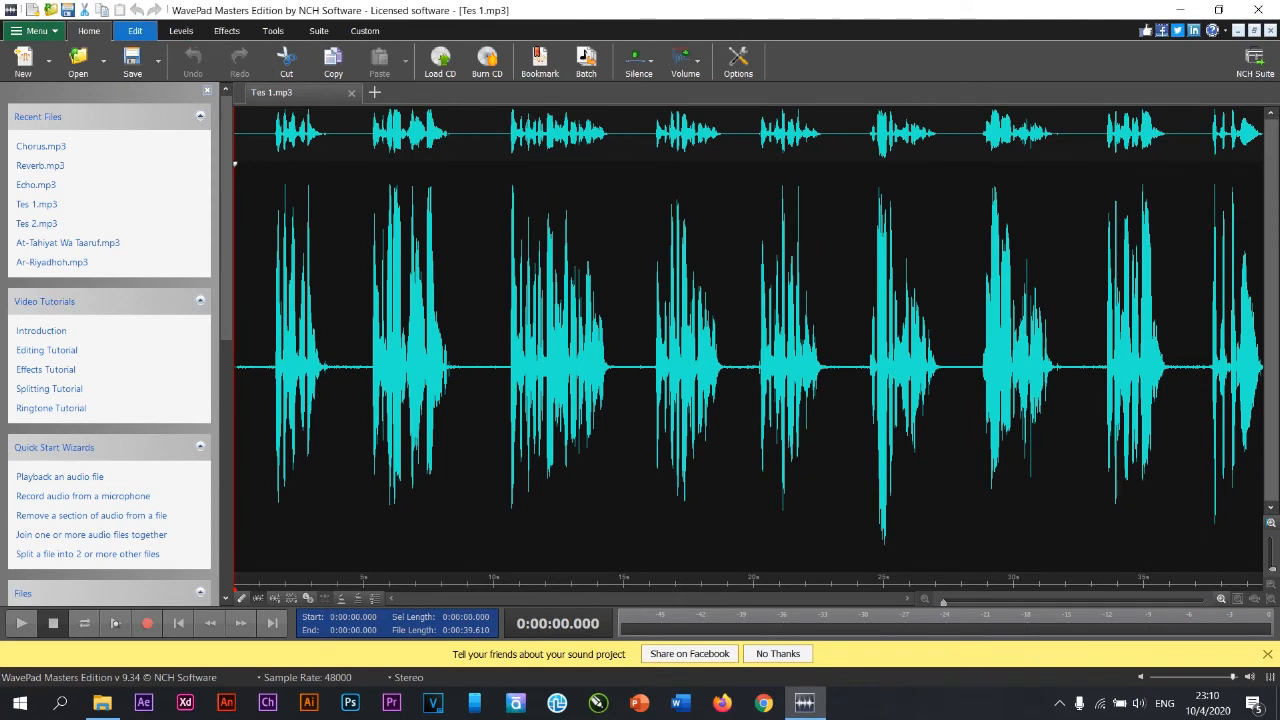
Step: Duplicate the Tes 1 file and open the Phaser effect for the duplicate
left_click(135, 30)
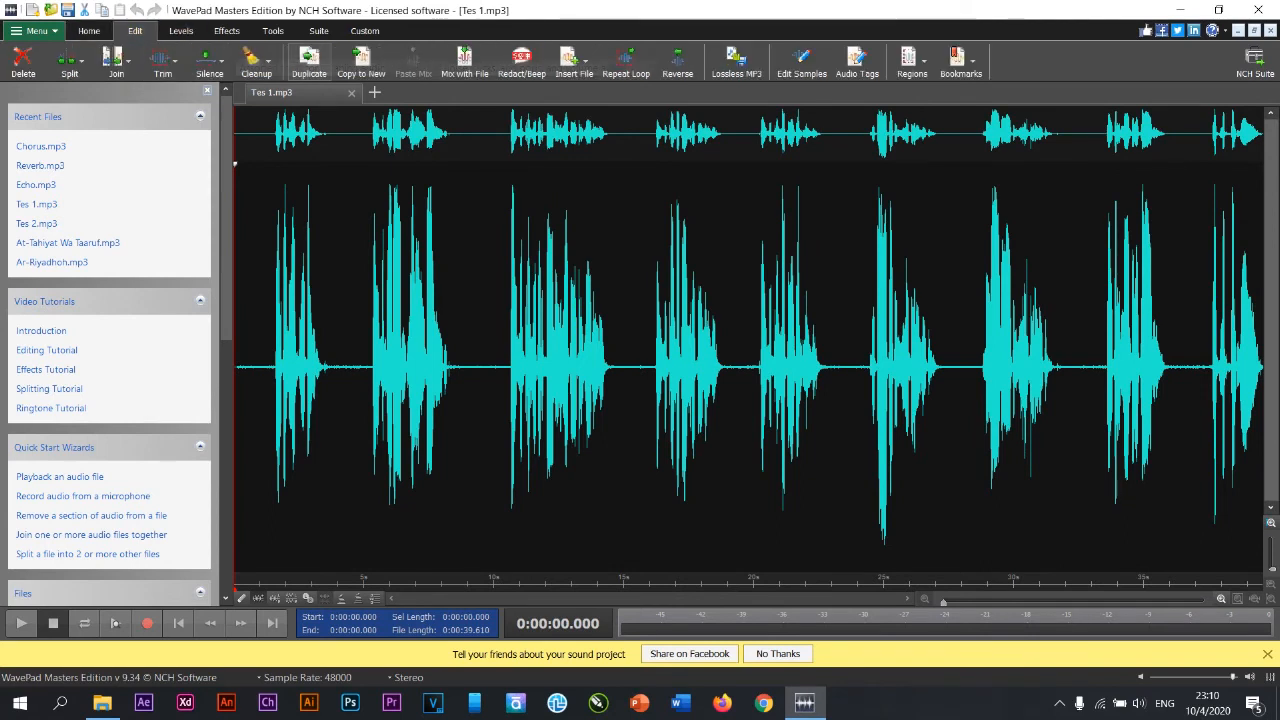
left_click(309, 60)
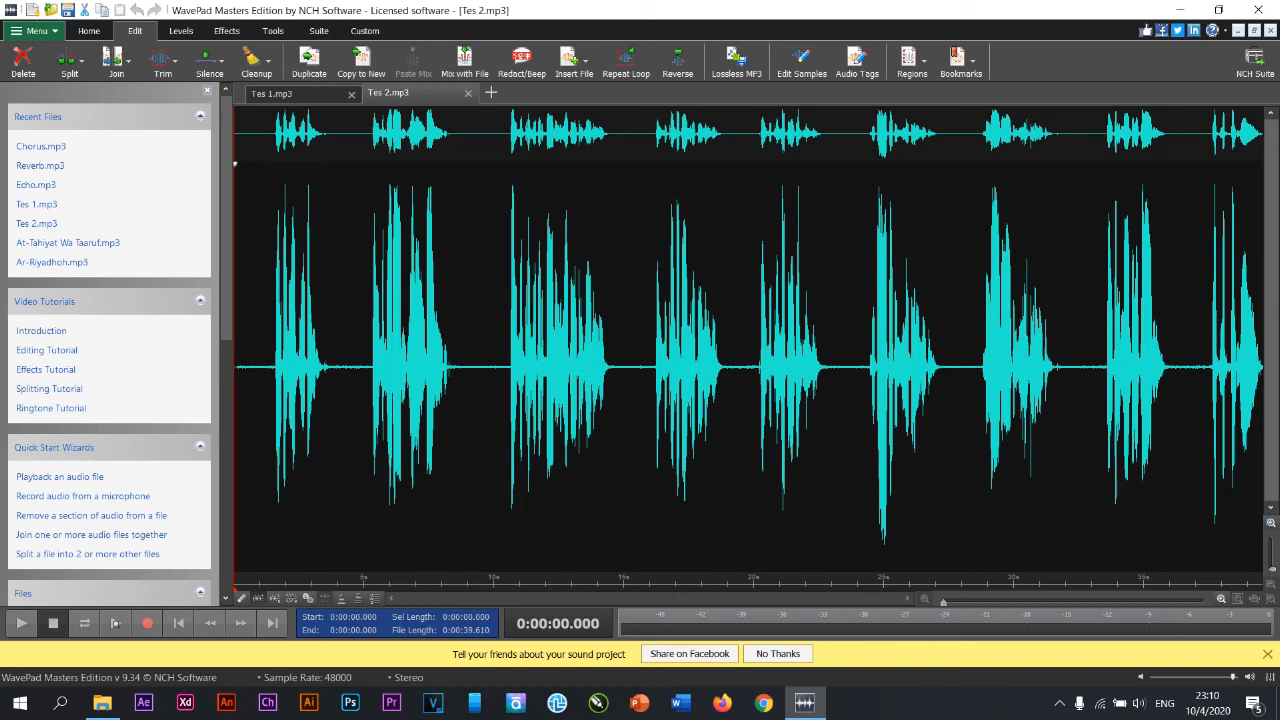
left_click(226, 31)
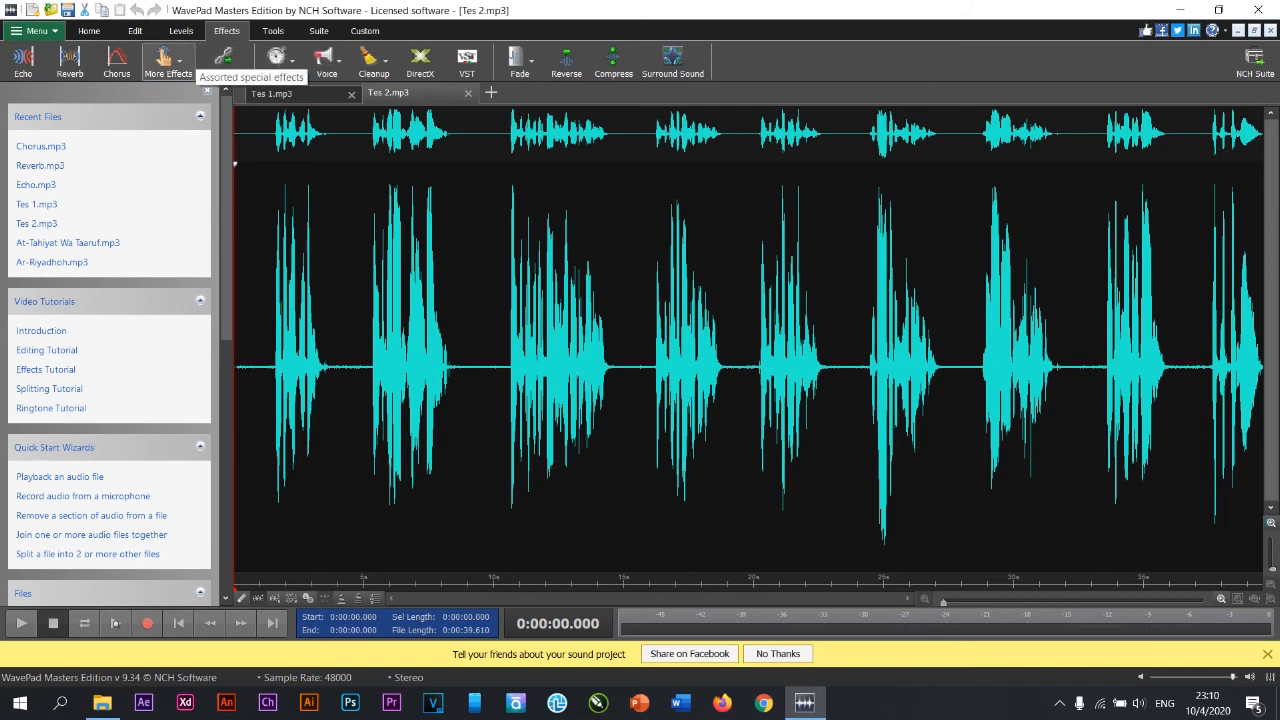
left_click(166, 62)
left_click(229, 79)
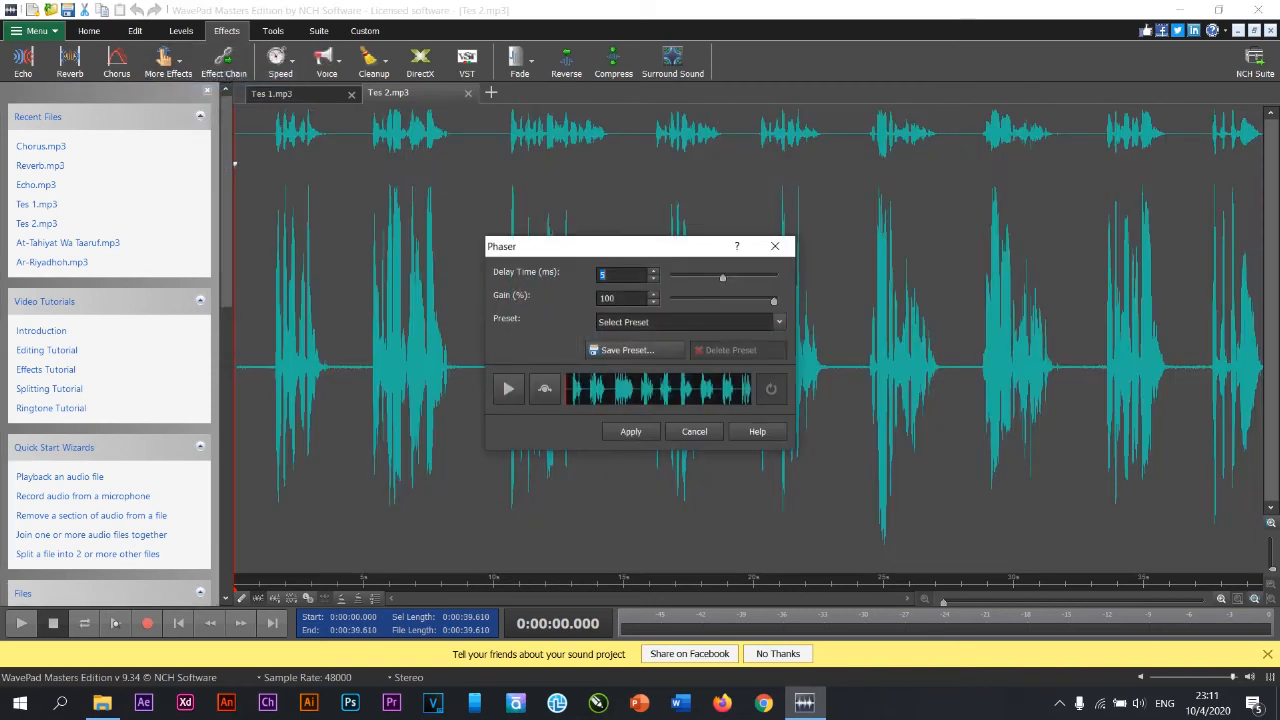
Step: Try a phaser delay time of 8 ms, and preview the Strong phaser preset on the duplicated file
left_click_drag(723, 278, 757, 278)
left_click(690, 321)
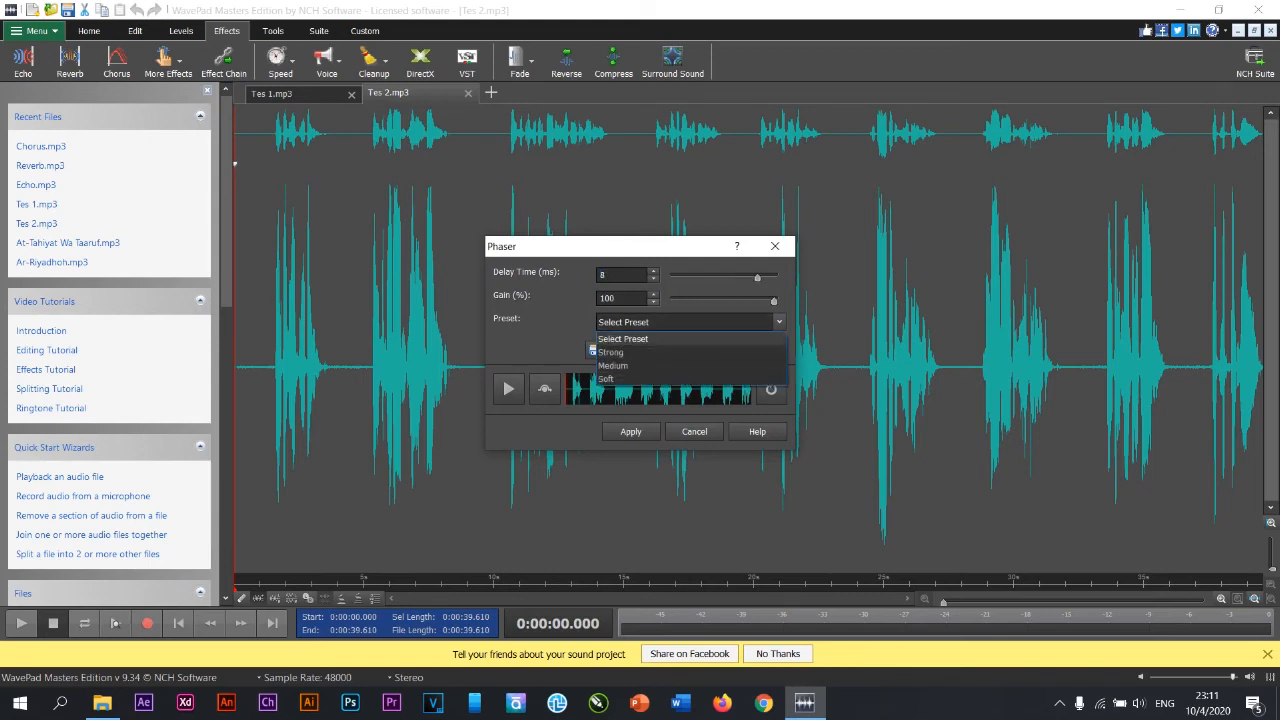
left_click(690, 352)
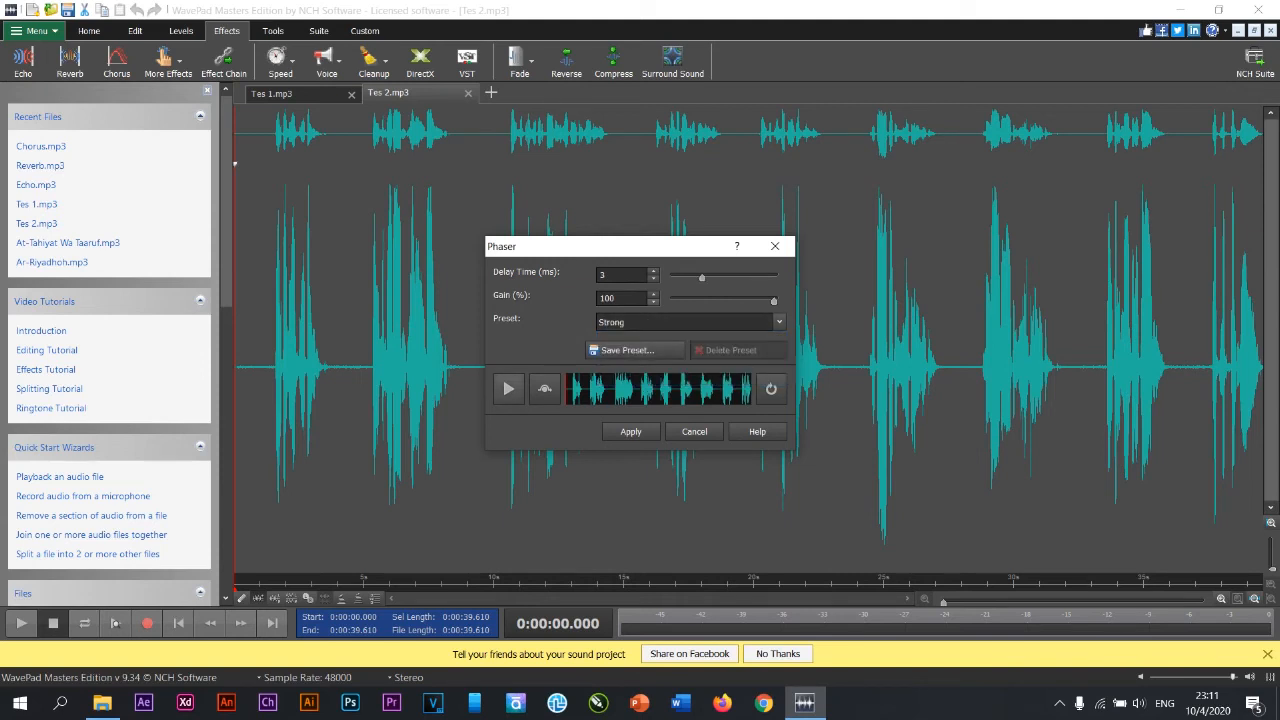
left_click(508, 389)
left_click(509, 389)
Step: Preview the phaser on the duplicated file with the Medium preset and with the Soft preset
left_click(688, 321)
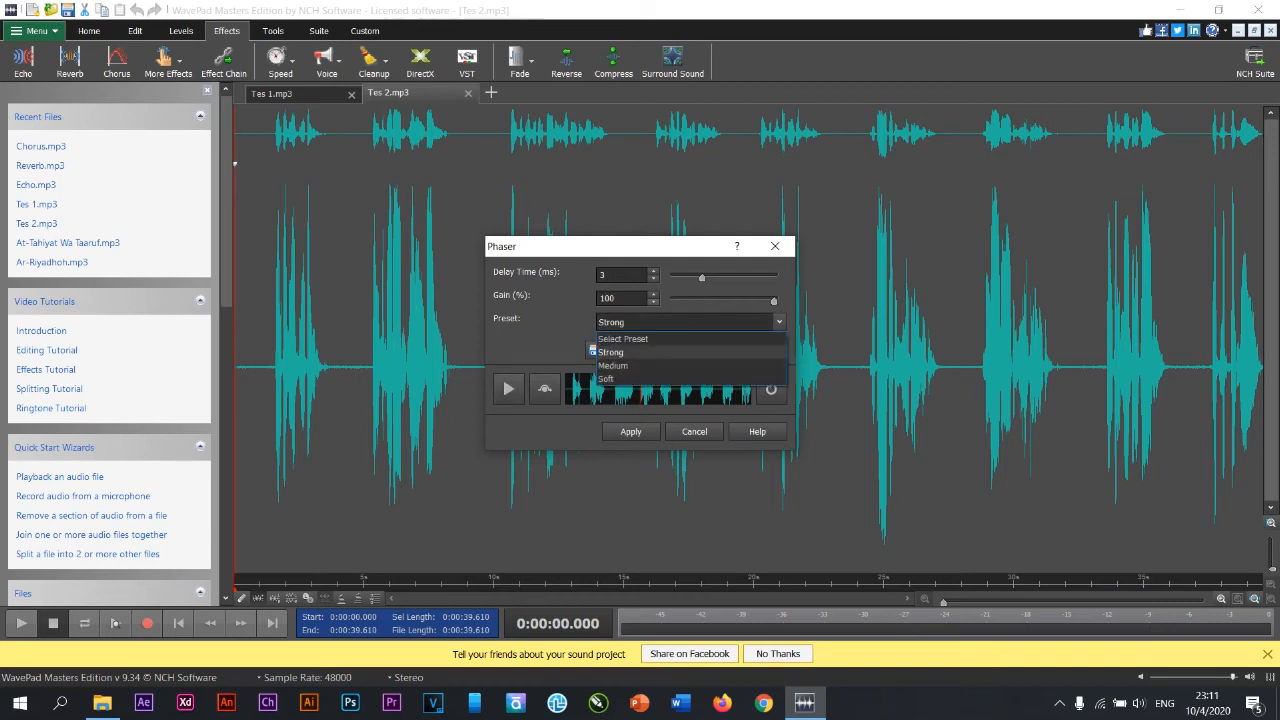
left_click(640, 366)
left_click(508, 388)
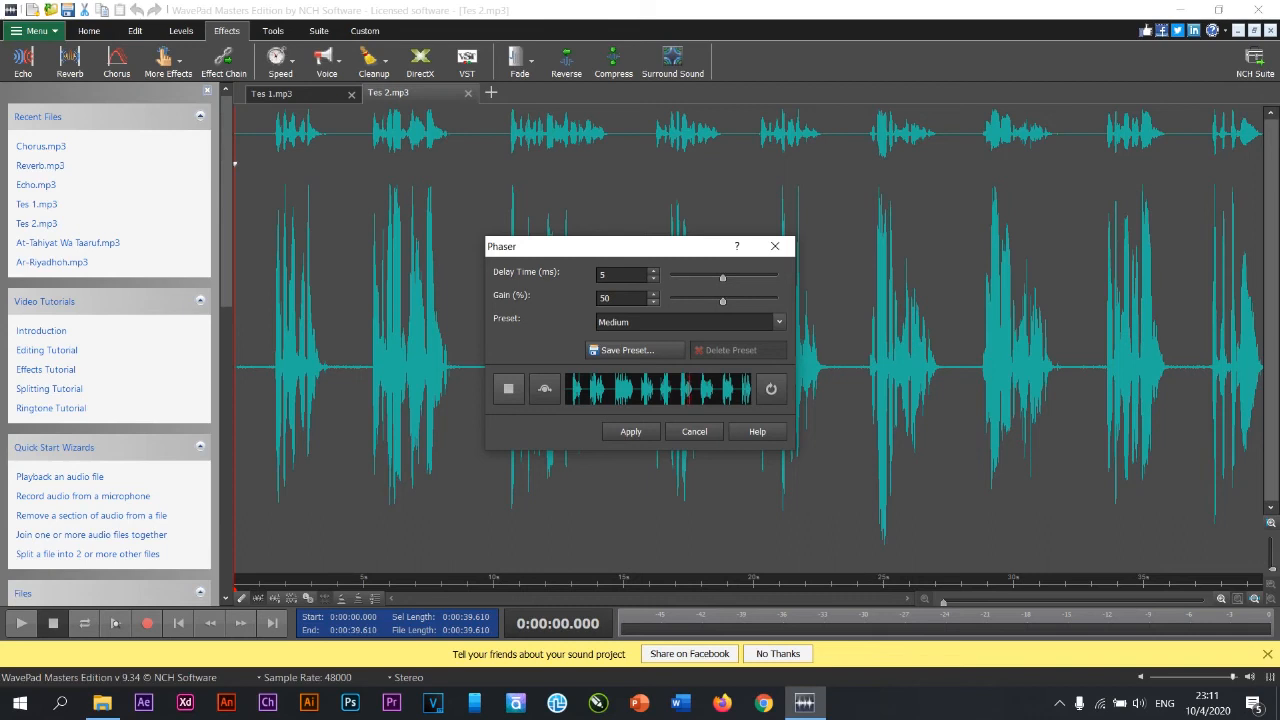
left_click(508, 388)
left_click(690, 322)
left_click(660, 379)
left_click(508, 388)
Step: Apply the phaser to the duplicated file with the Medium preset
left_click(690, 322)
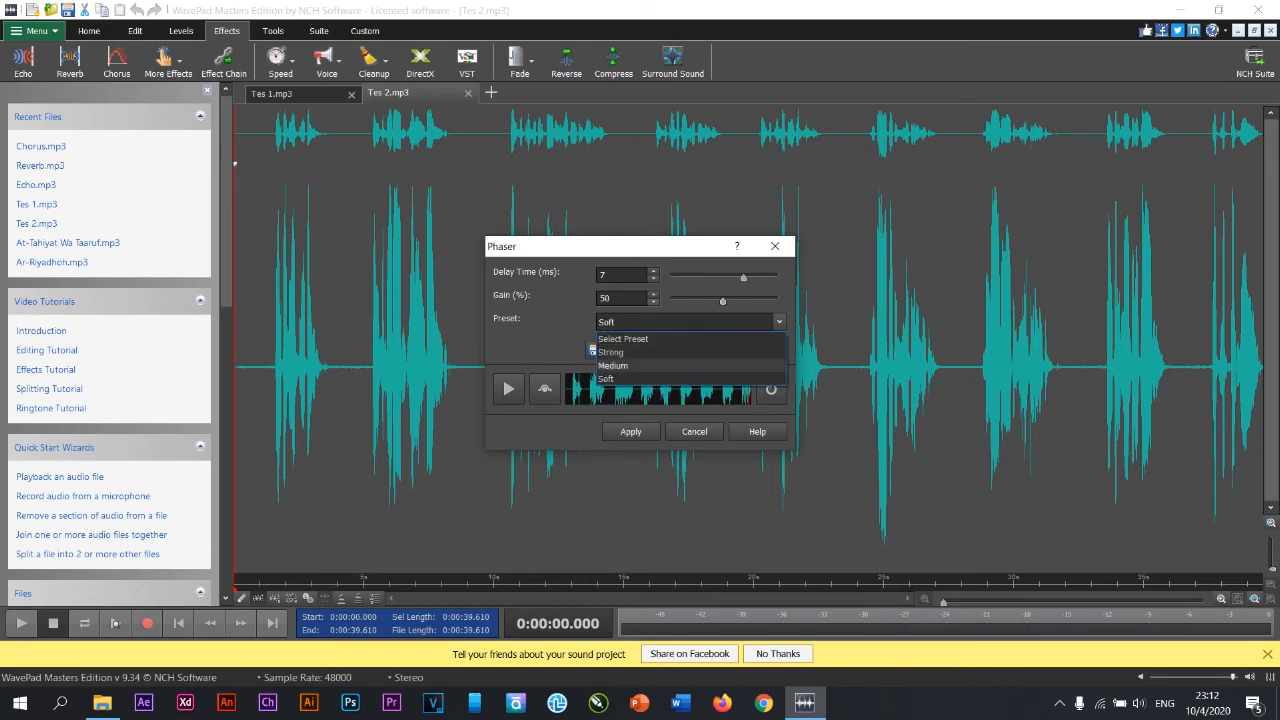
left_click(640, 366)
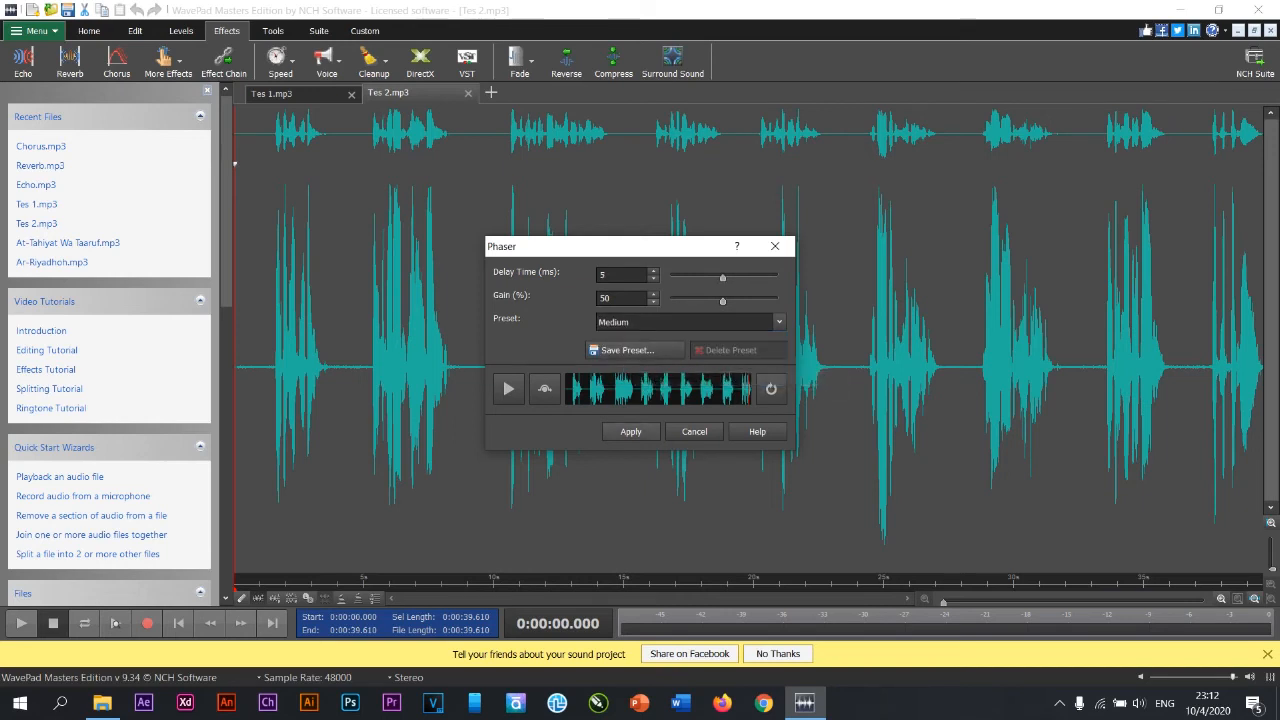
left_click(631, 432)
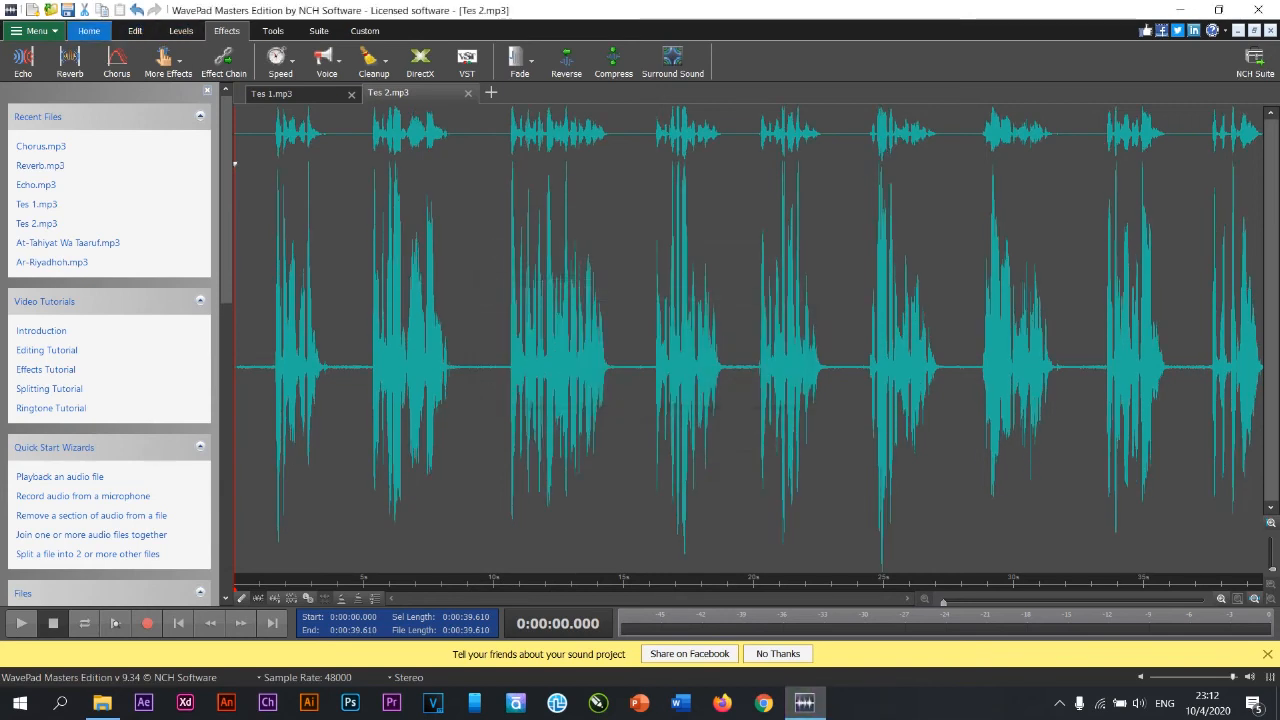
Step: Save the phaser version as a new MP3 file named Phaser with a constant bitrate of 320 kbps, and close that file
left_click(89, 30)
left_click(157, 62)
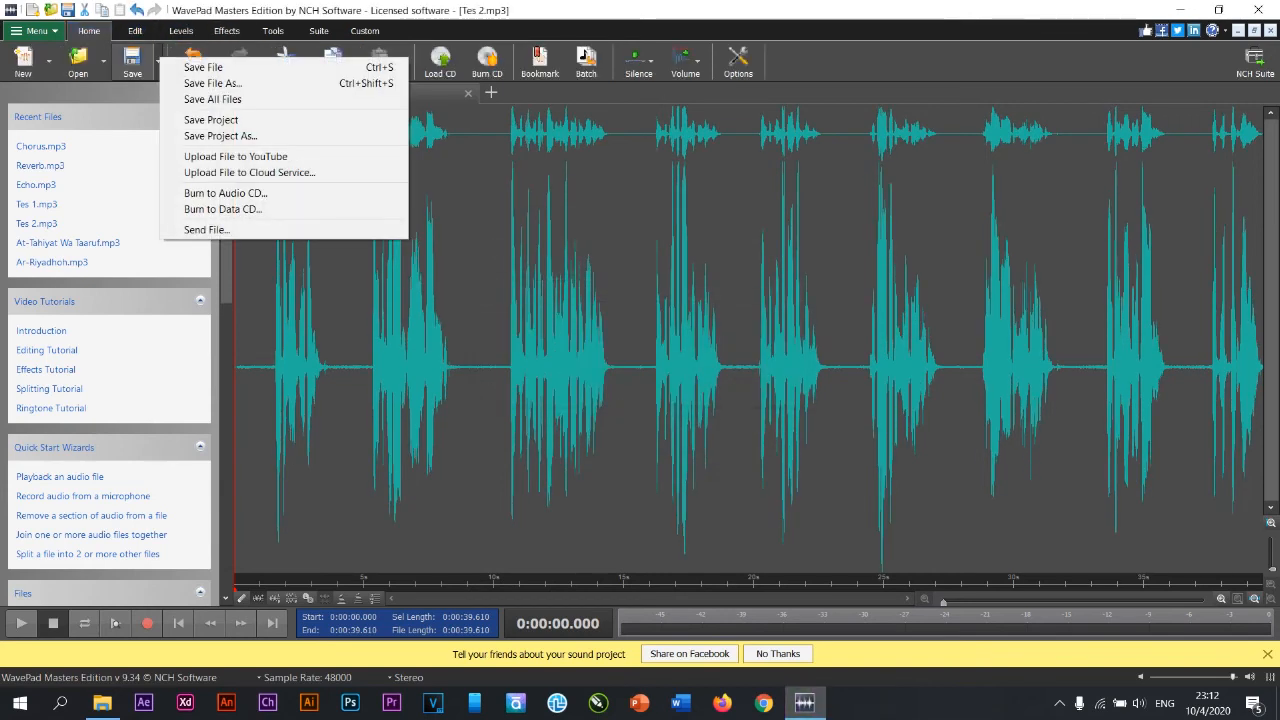
left_click(200, 83)
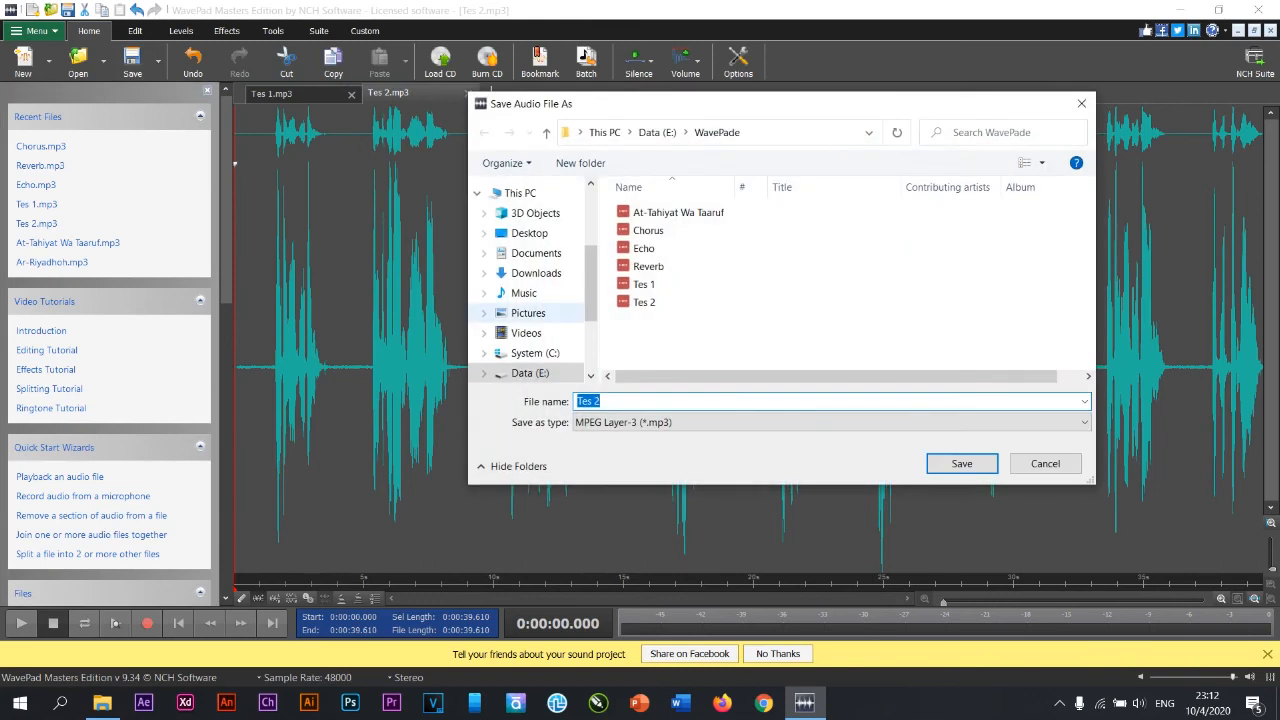
type("Phaser")
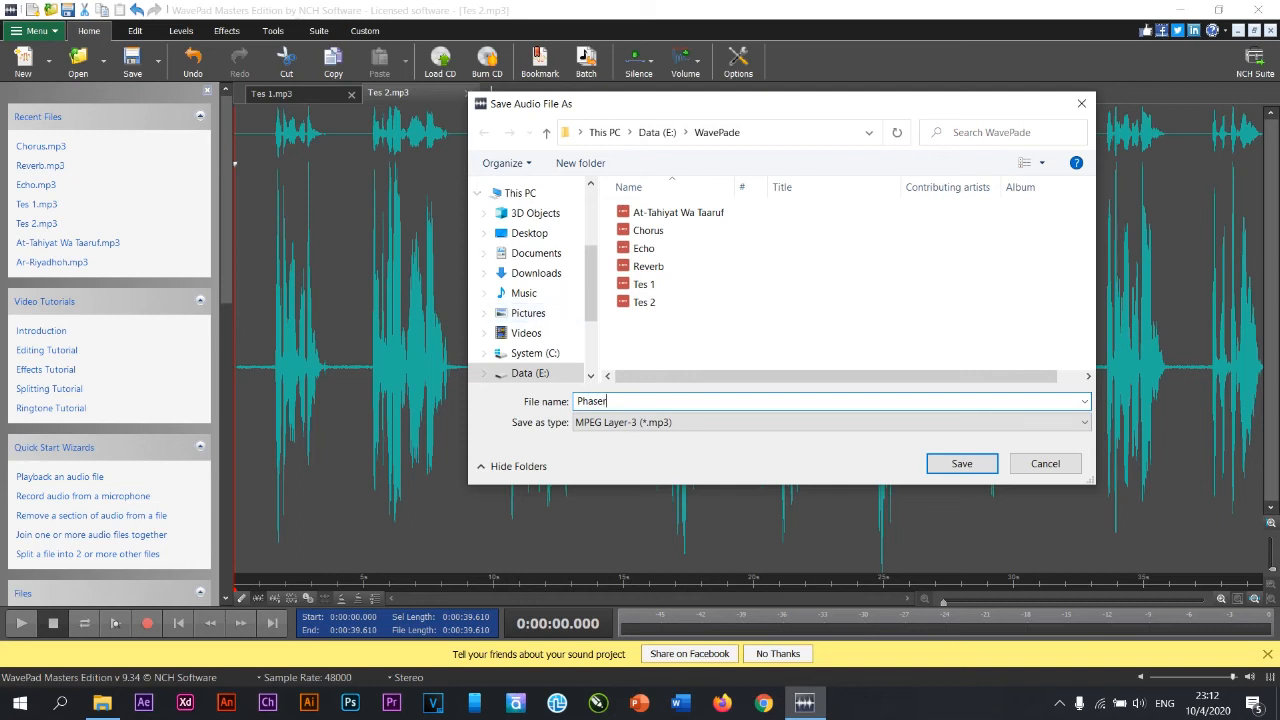
left_click(961, 463)
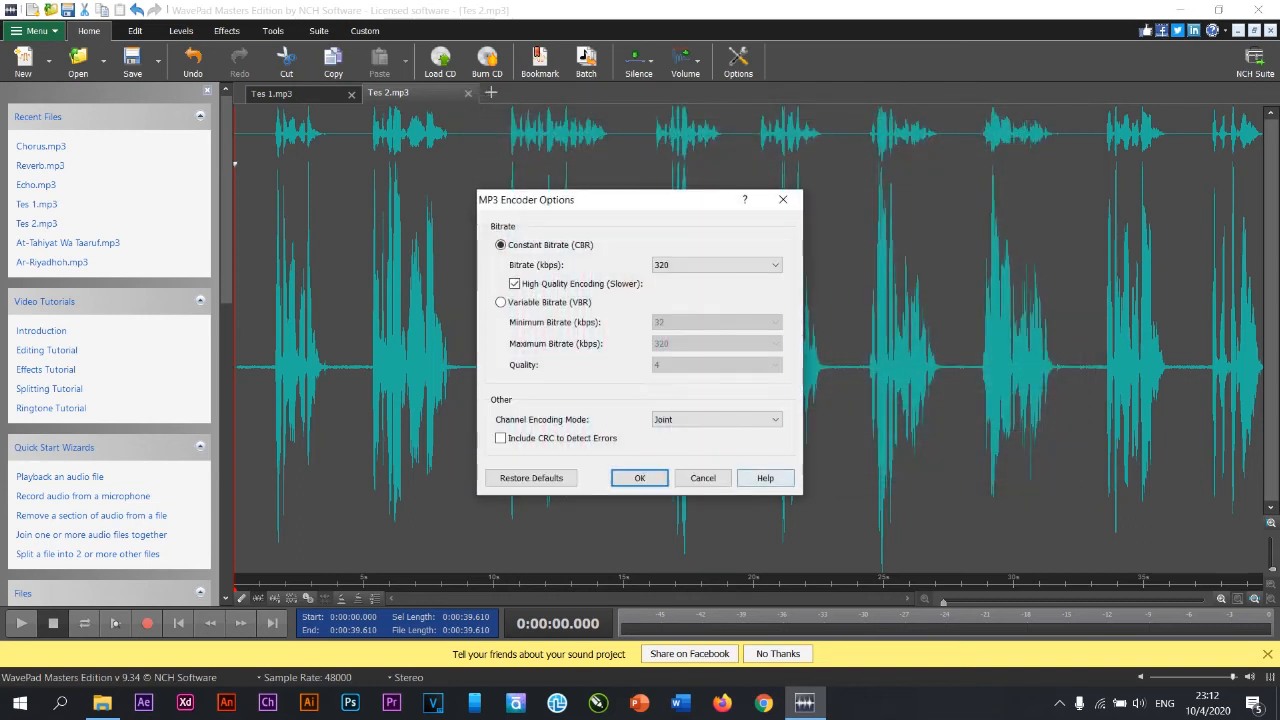
left_click(640, 478)
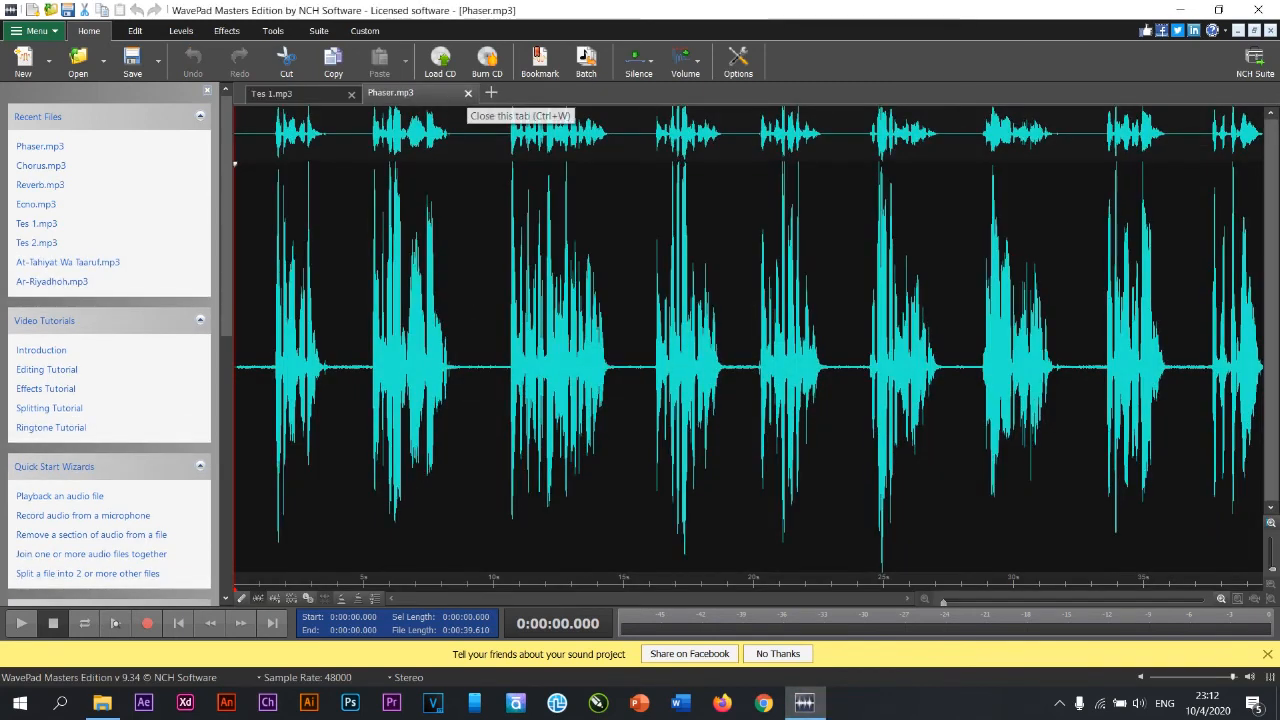
left_click(468, 93)
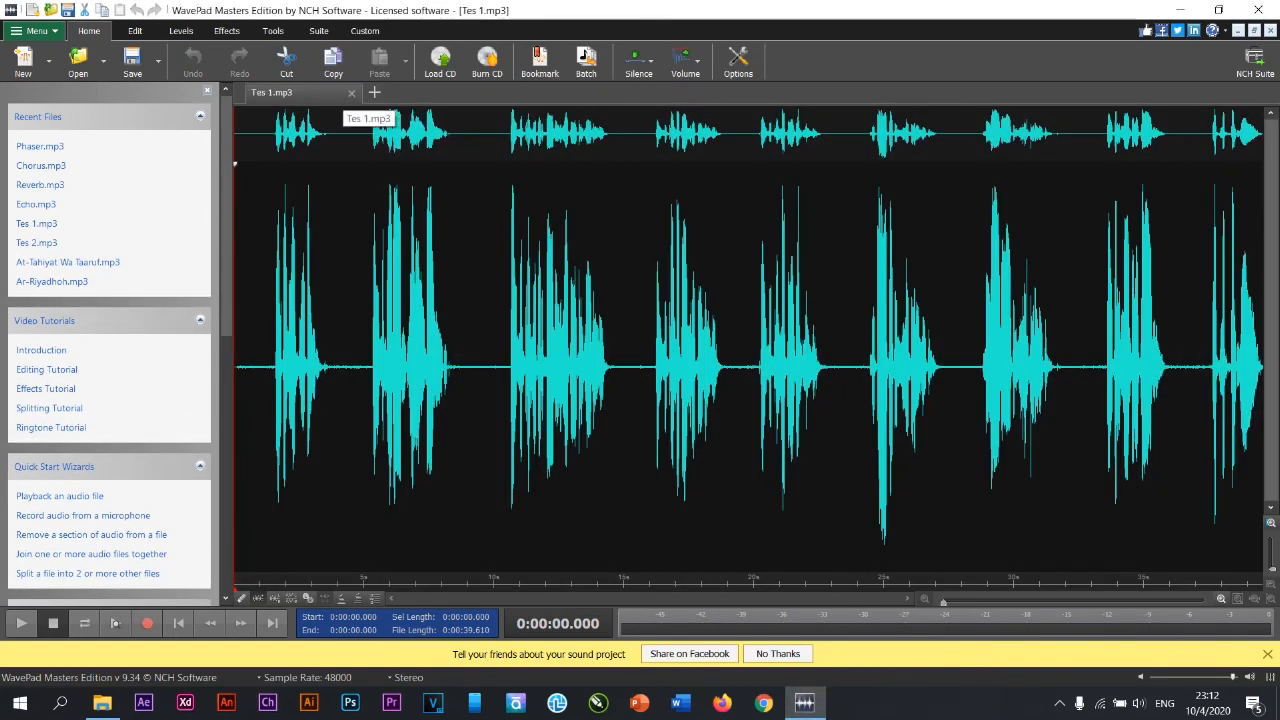
Step: Make another duplicate of the Tes 1 file
left_click(135, 30)
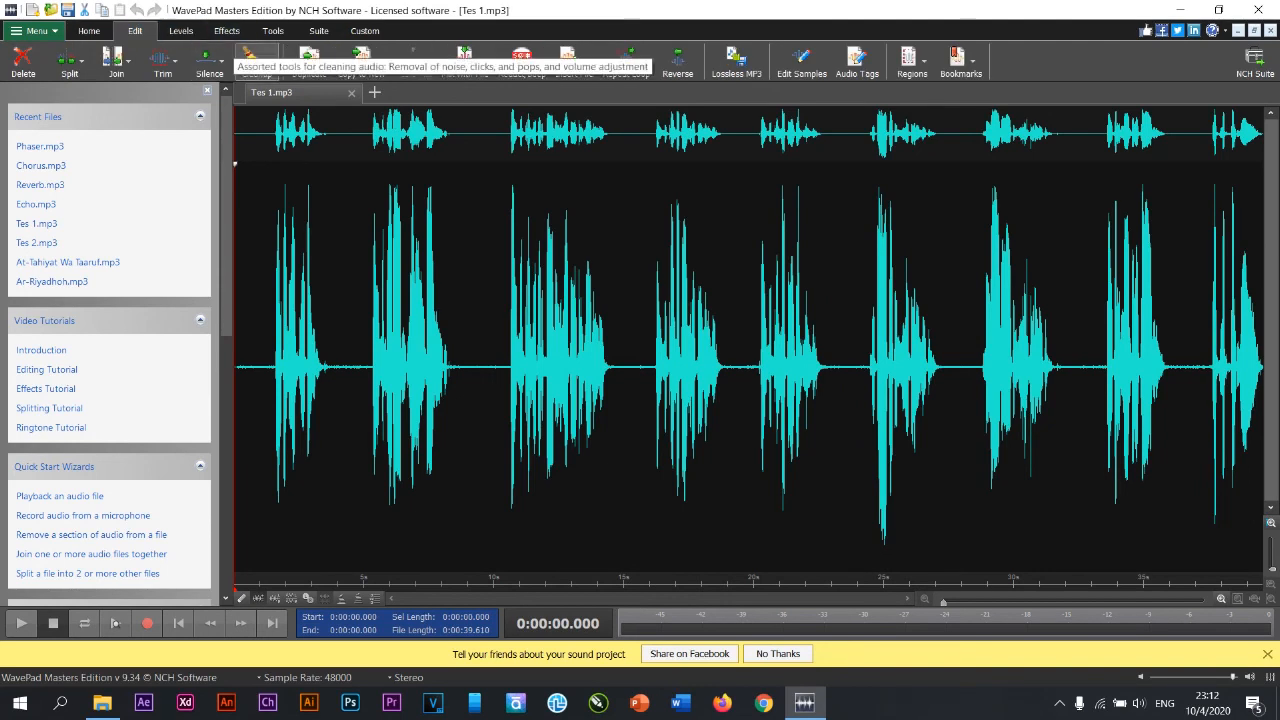
left_click(309, 58)
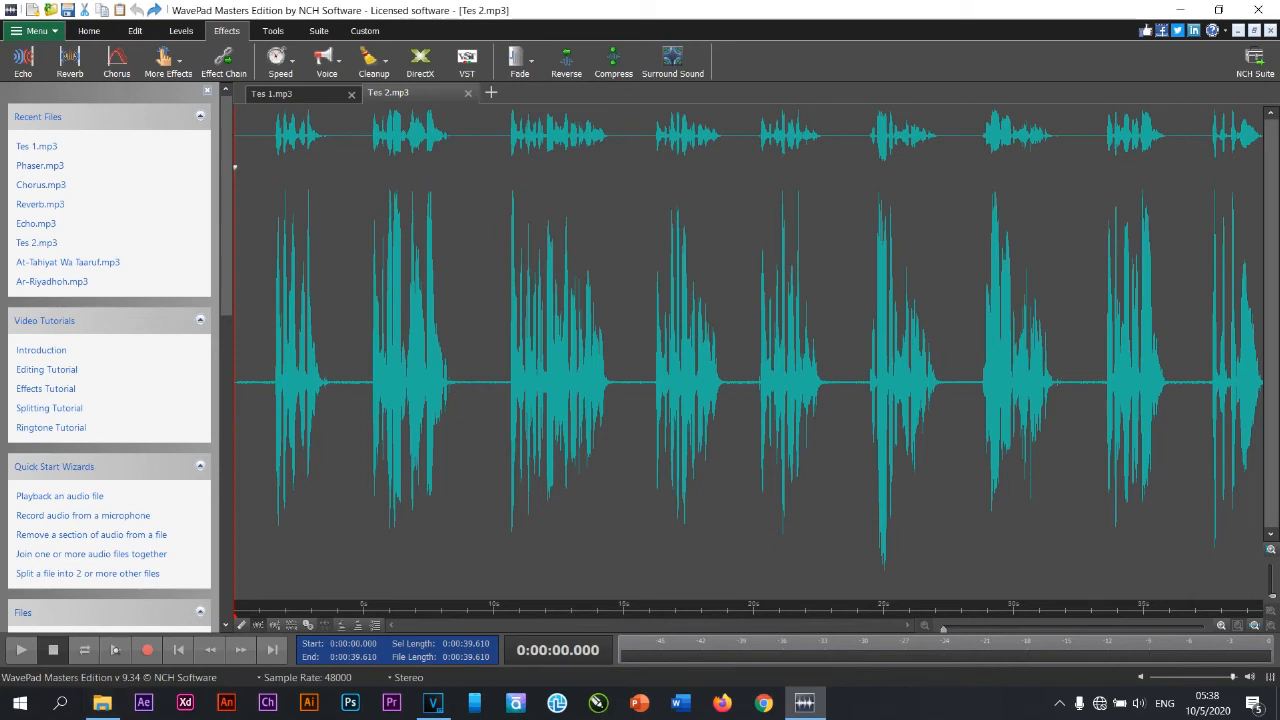
Step: Open the music file A Better Day from the Sound untuk Pembelajaran folder inside Sound on the Data (E:) drive
left_click(89, 30)
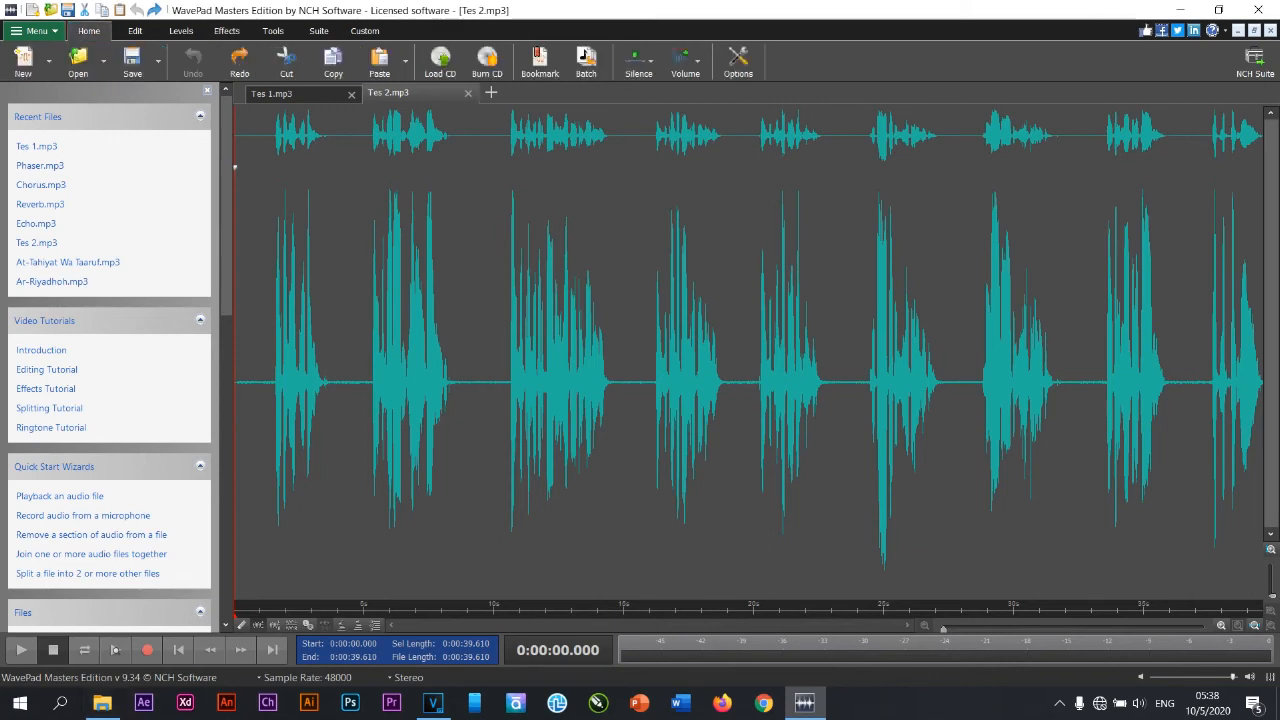
left_click(78, 60)
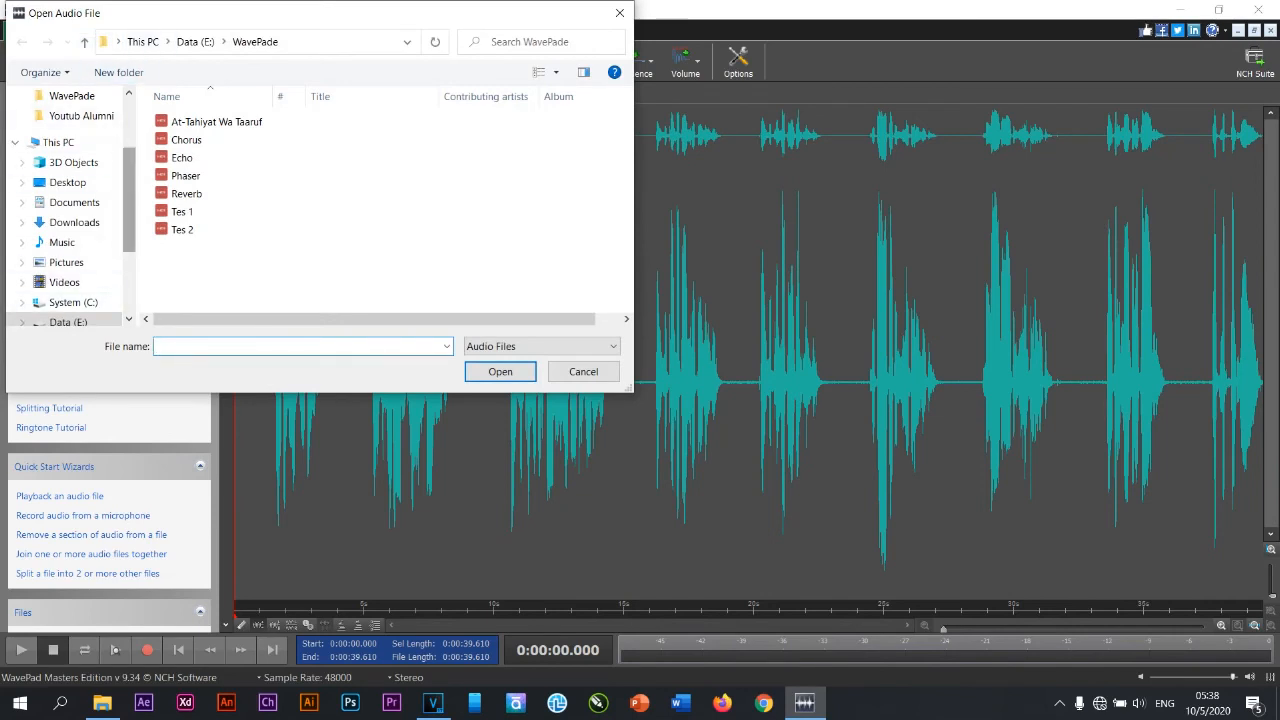
scroll(70, 220, "down", 2)
left_click(68, 215)
scroll(240, 196, "up", 1)
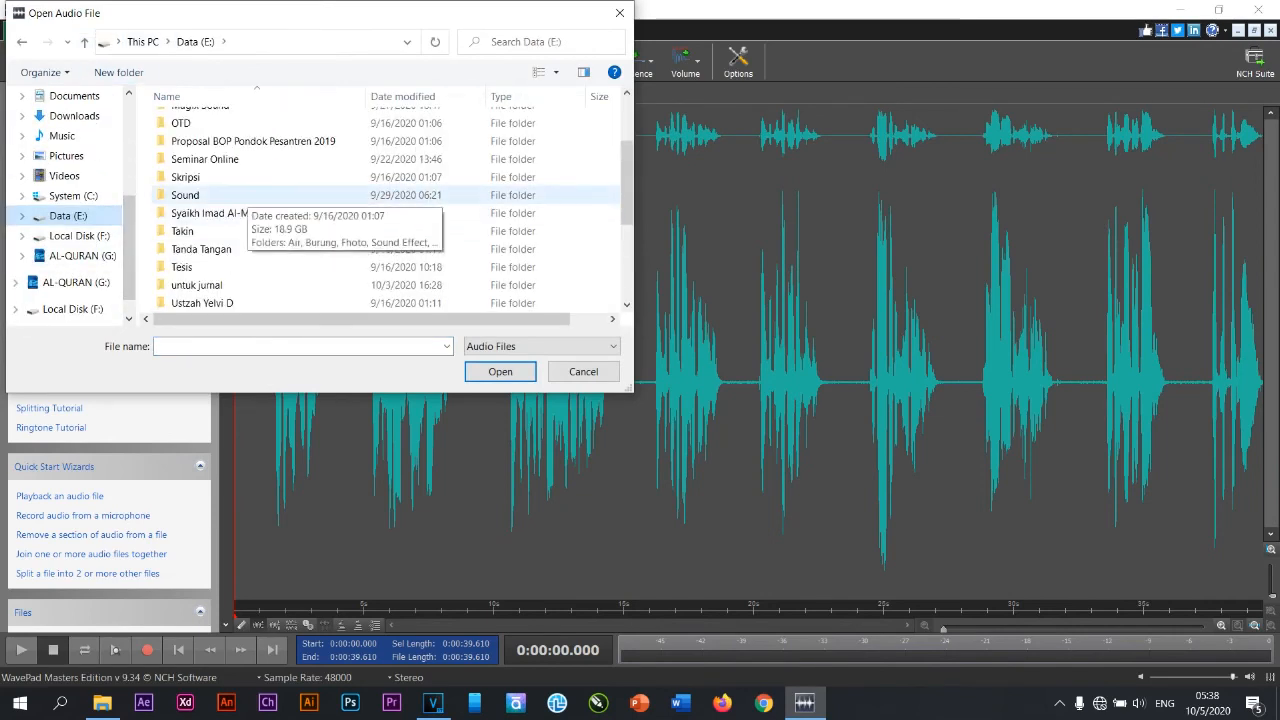
double_click(185, 195)
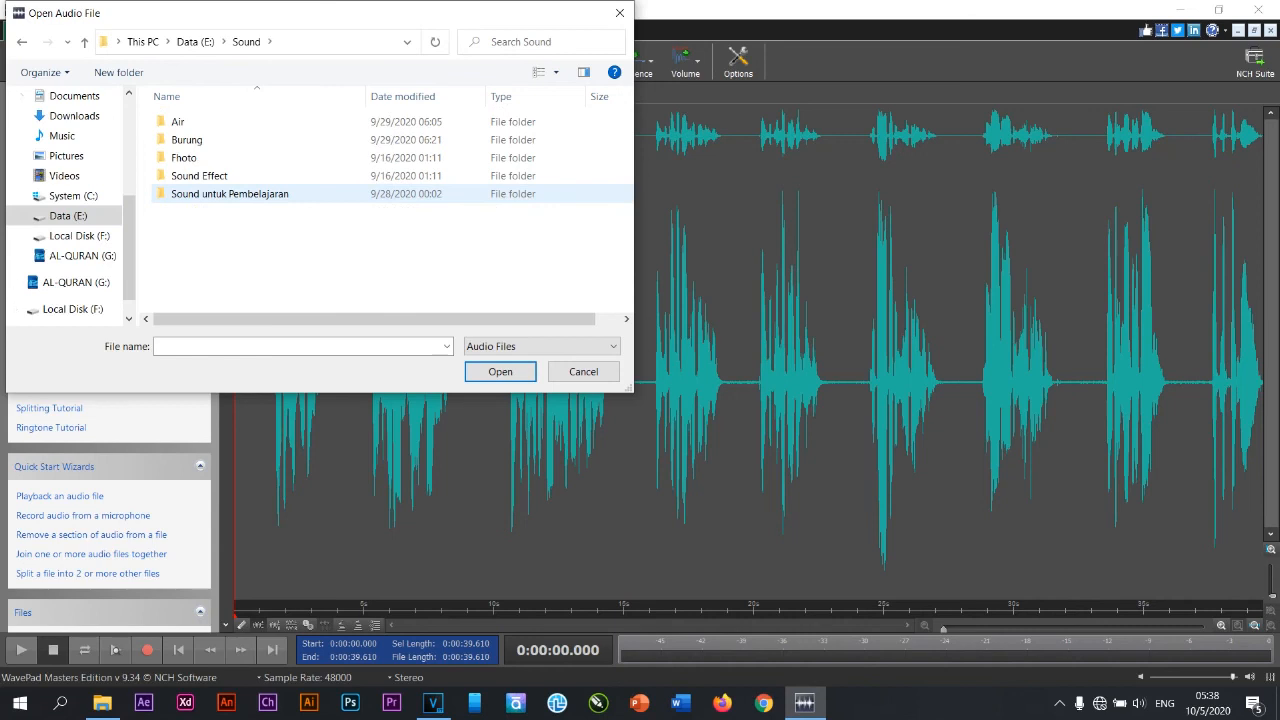
double_click(229, 194)
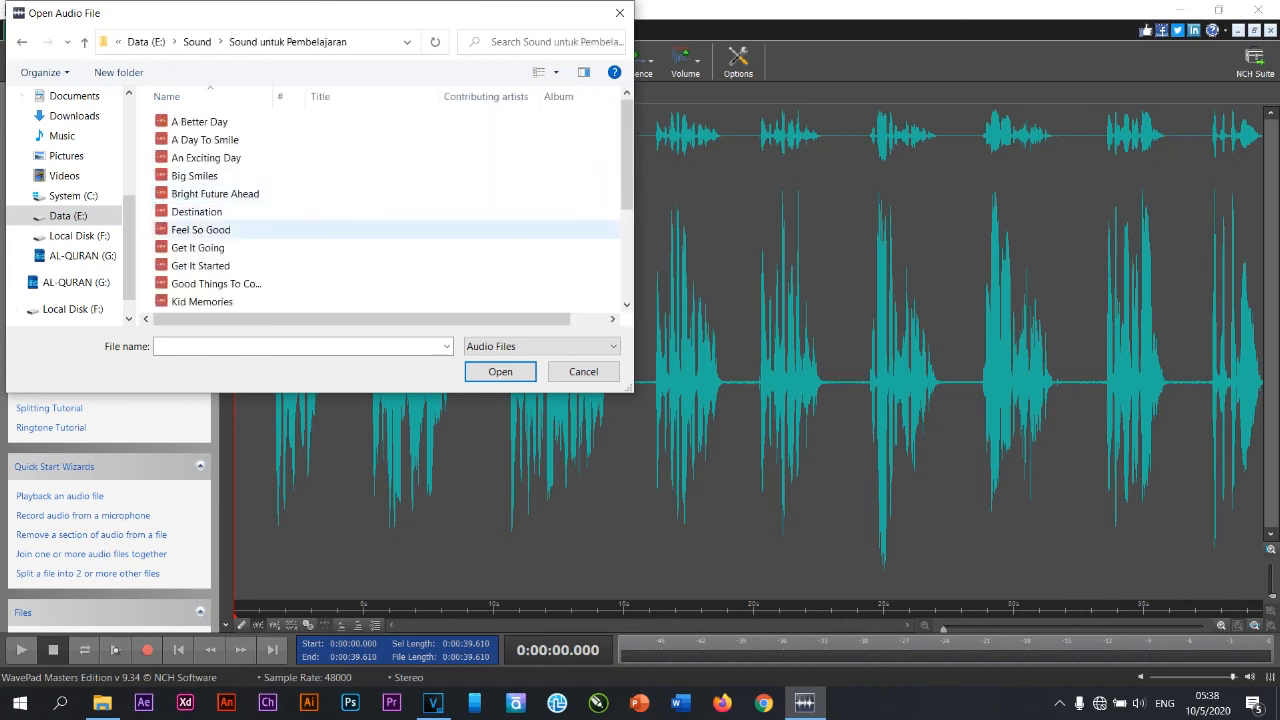
scroll(300, 229, "down", 3)
scroll(300, 229, "up", 3)
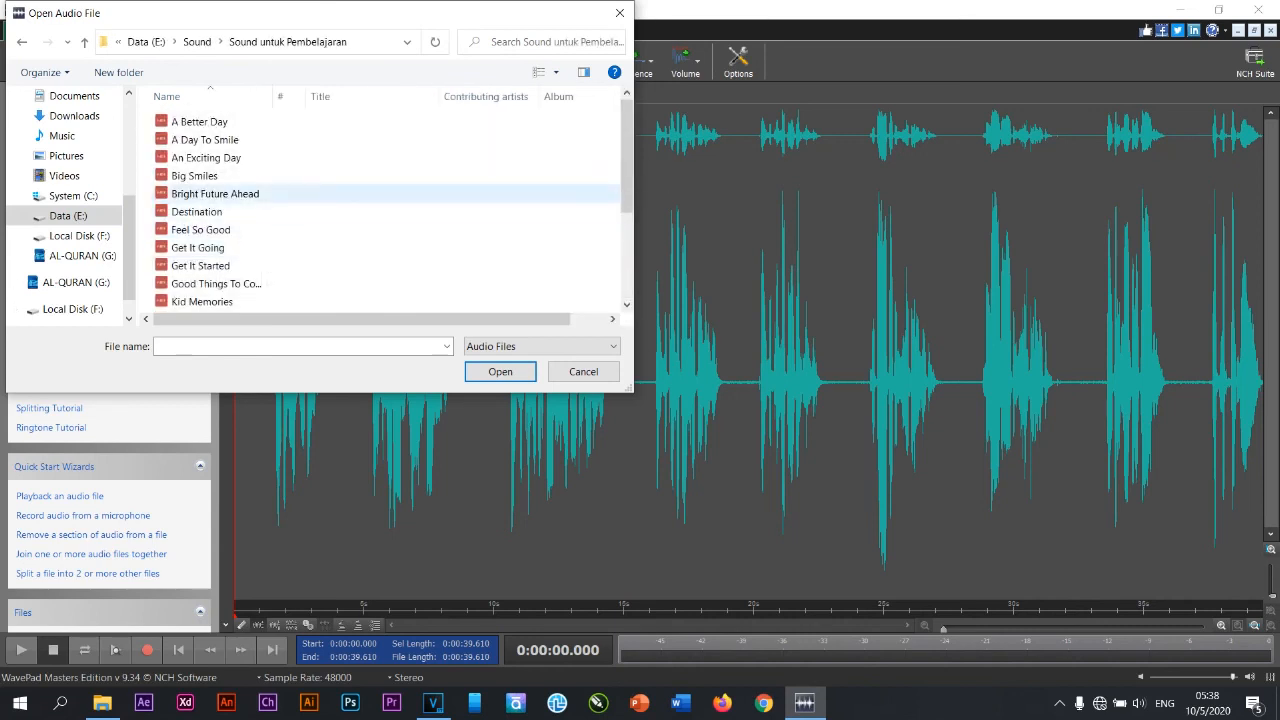
left_click(250, 122)
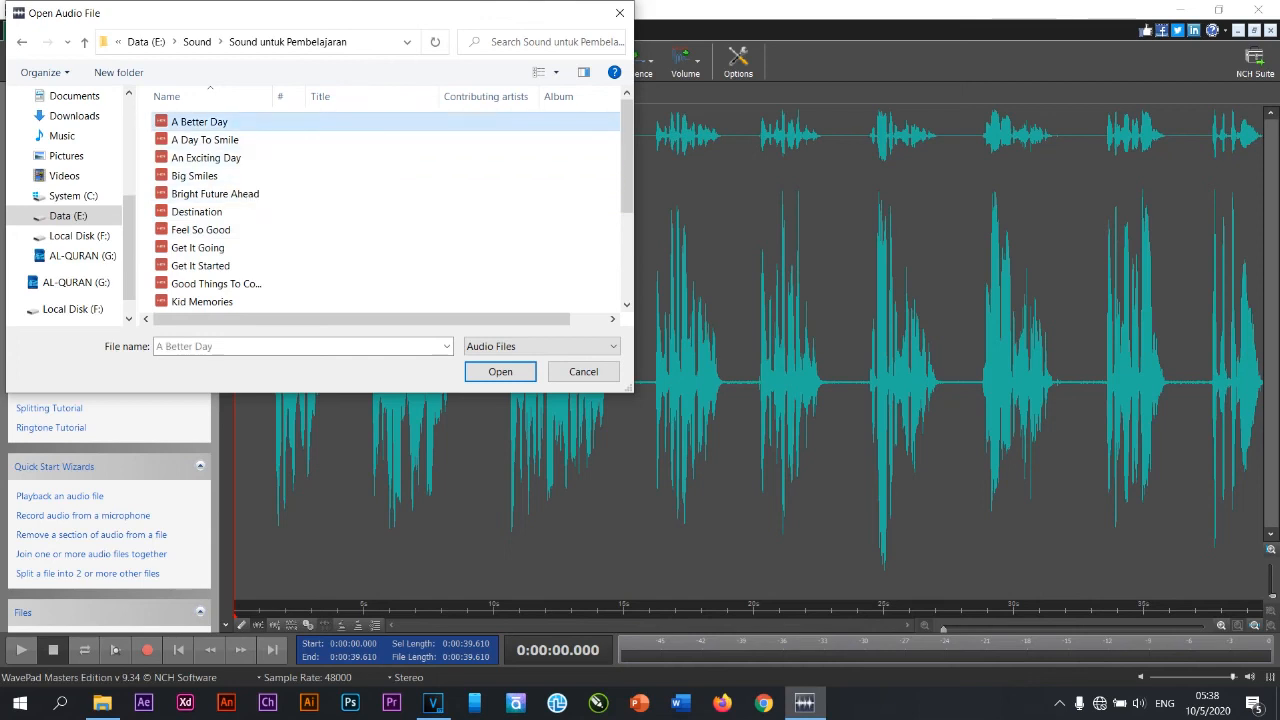
left_click(500, 371)
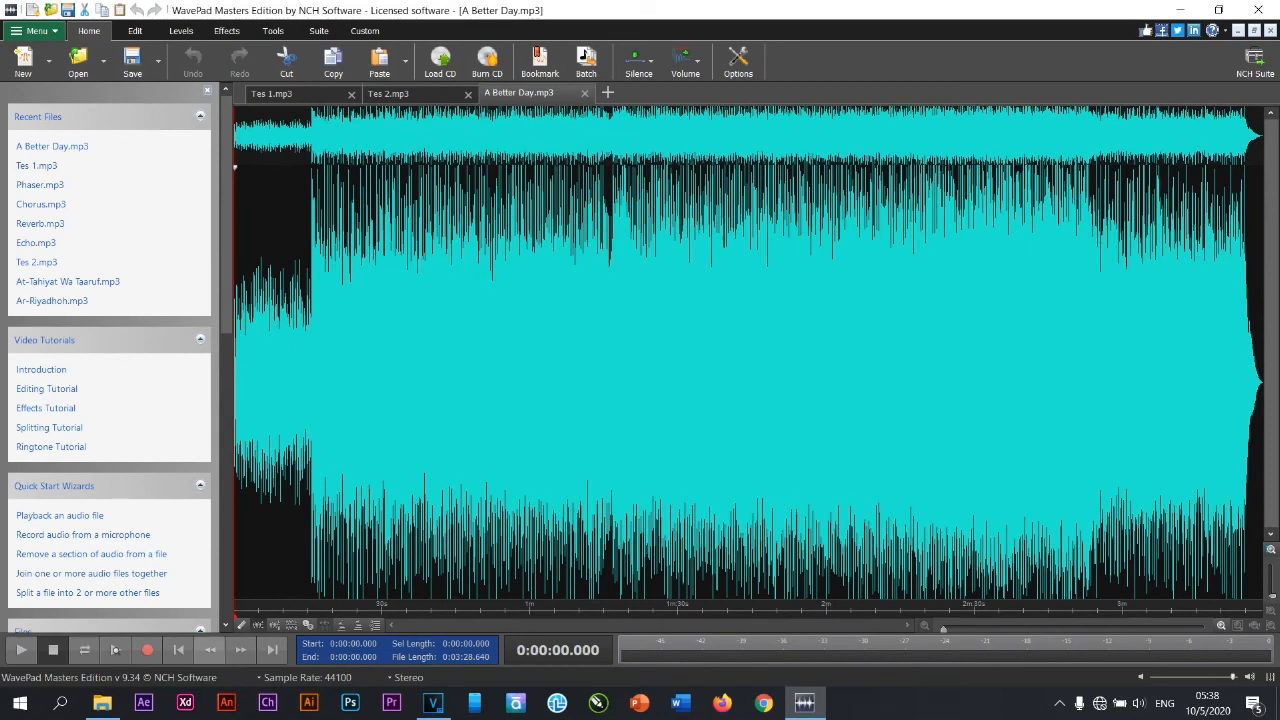
Step: Play the opening of A Better Day up to about 15.5 seconds, and compare its waveform with the Tes 2 file
left_click(21, 650)
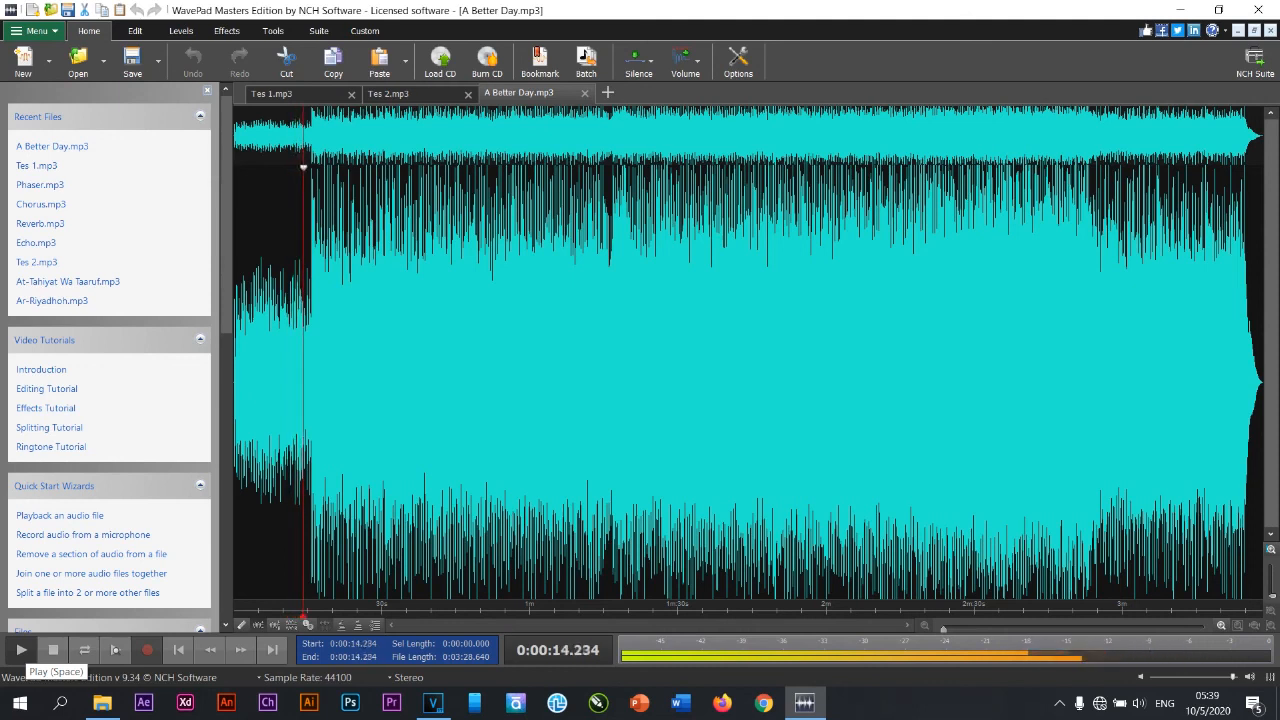
left_click(21, 650)
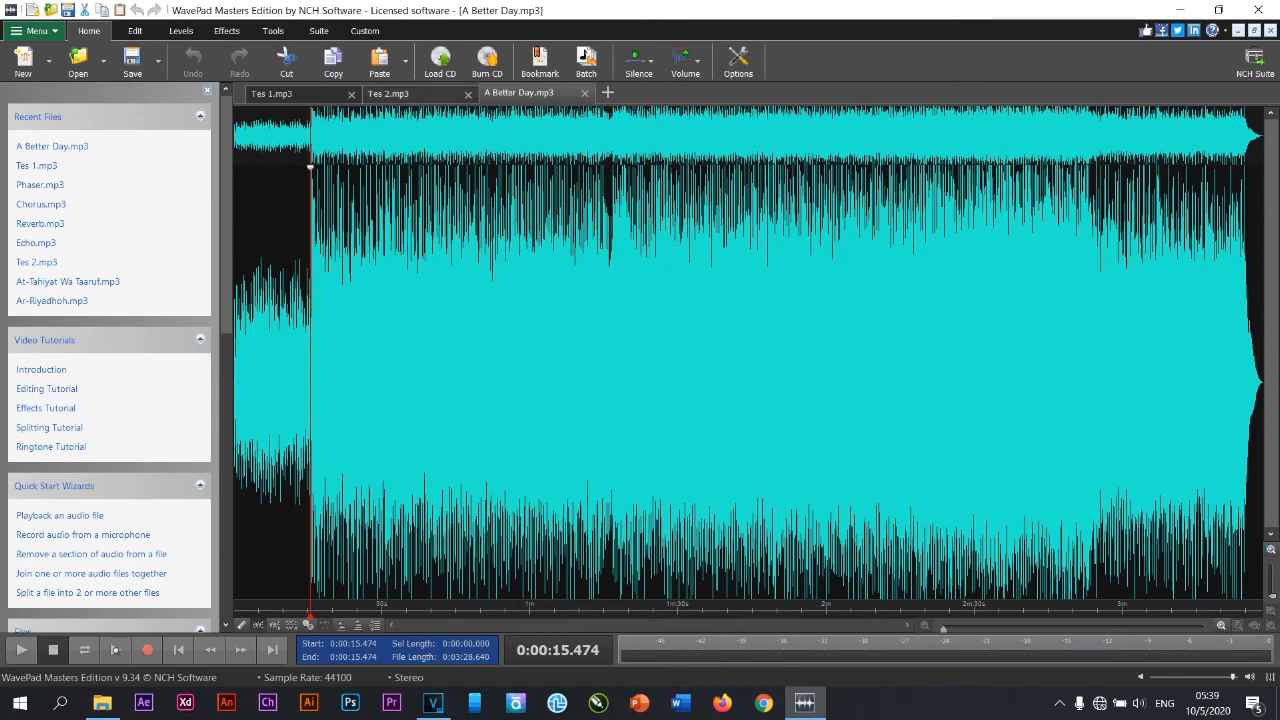
left_click(410, 95)
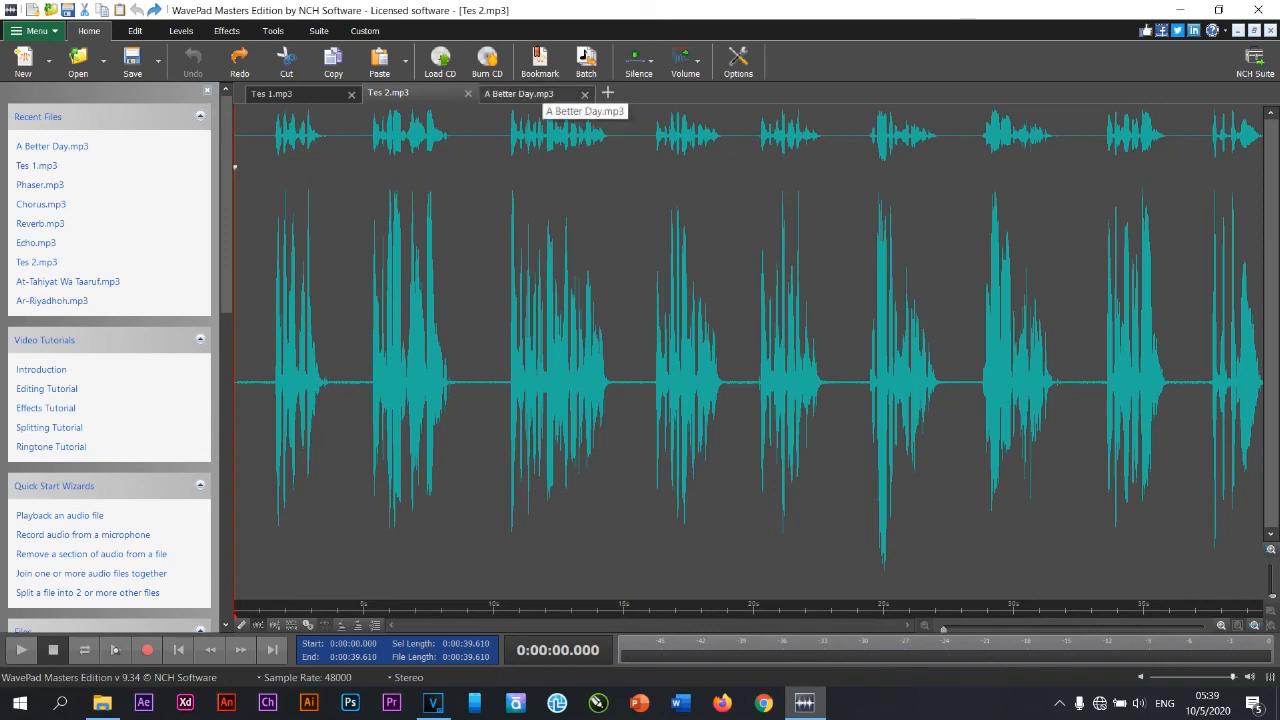
left_click(540, 93)
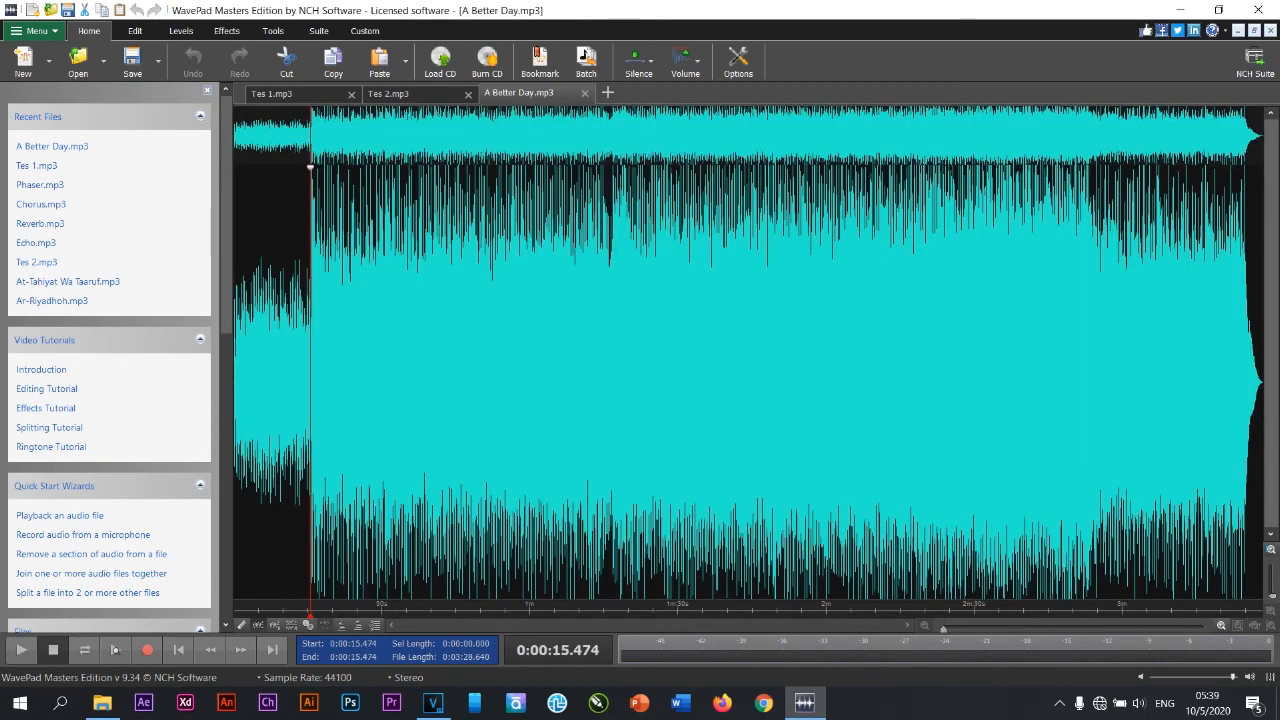
Step: Copy the first 15.474 seconds of A Better Day and switch to the Tes 2 file
left_click_drag(310, 350, 235, 350)
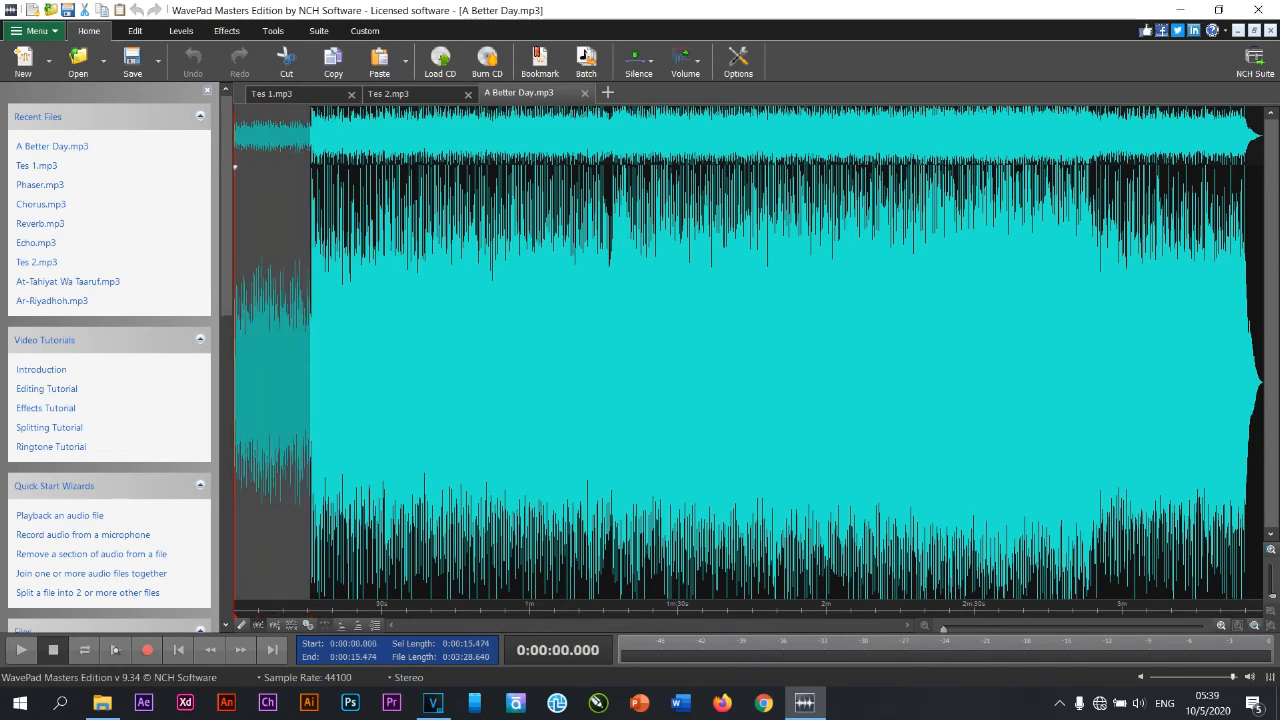
right_click(262, 300)
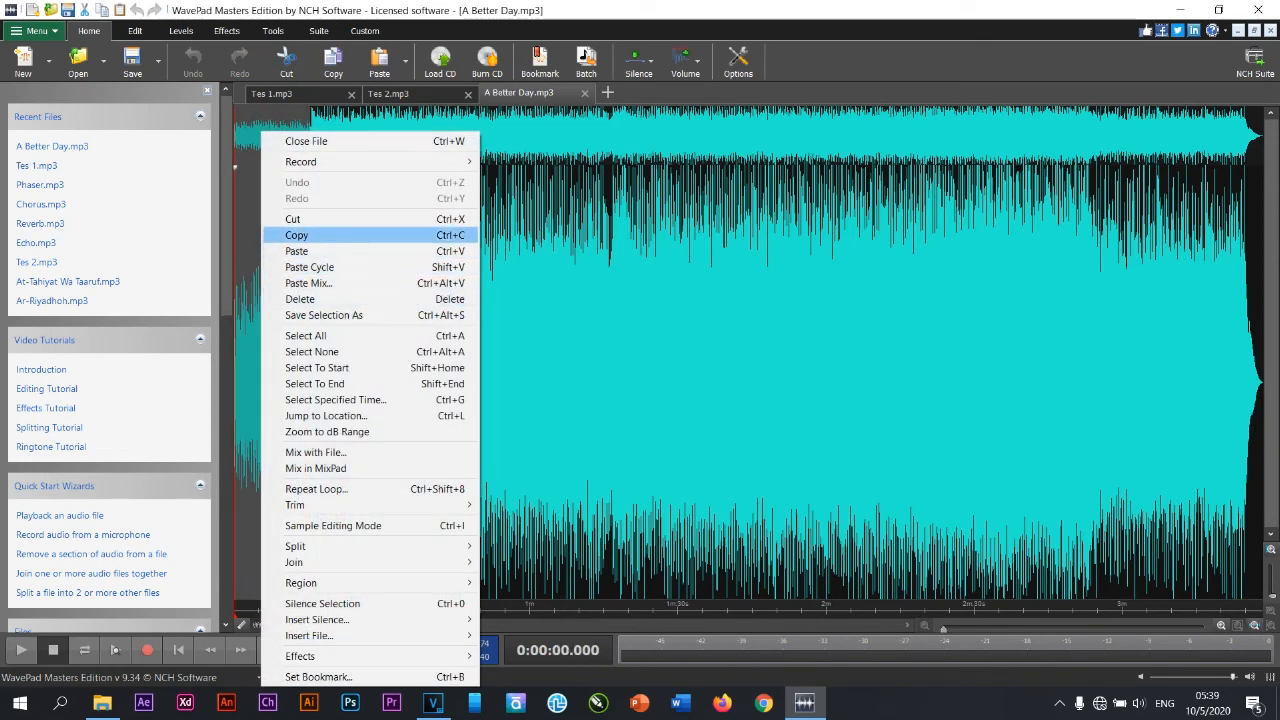
left_click(297, 235)
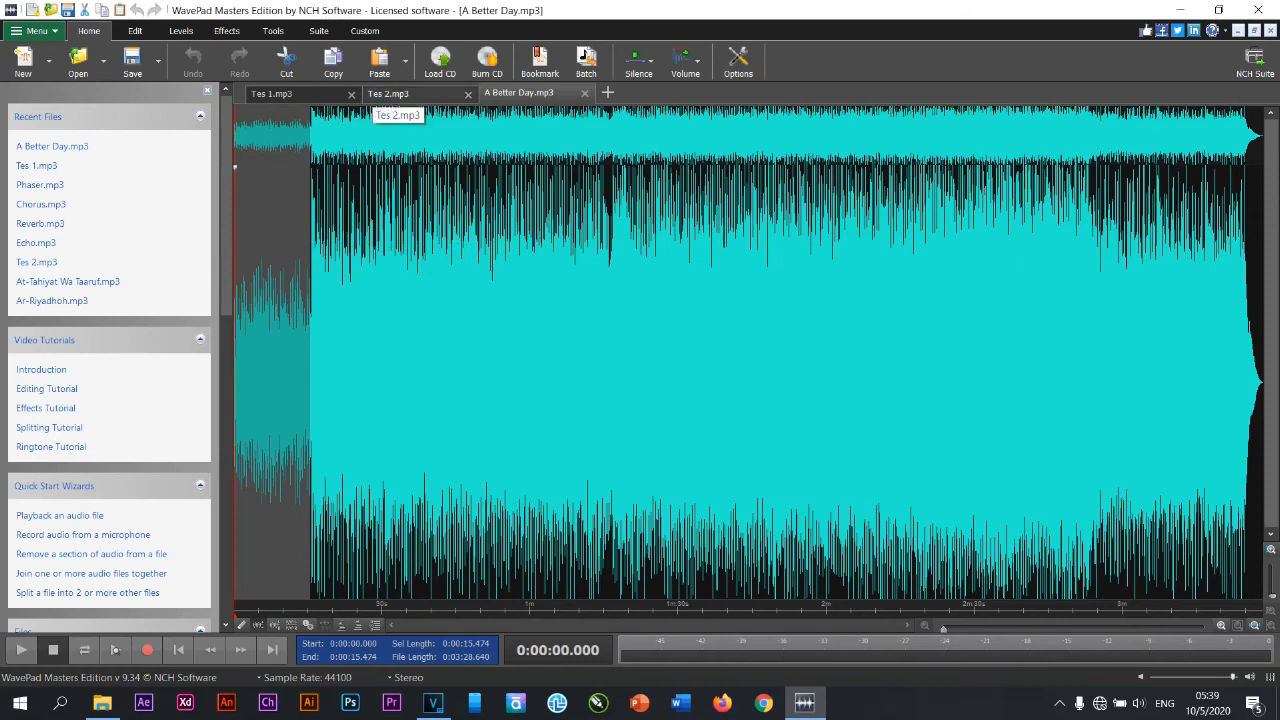
left_click(392, 94)
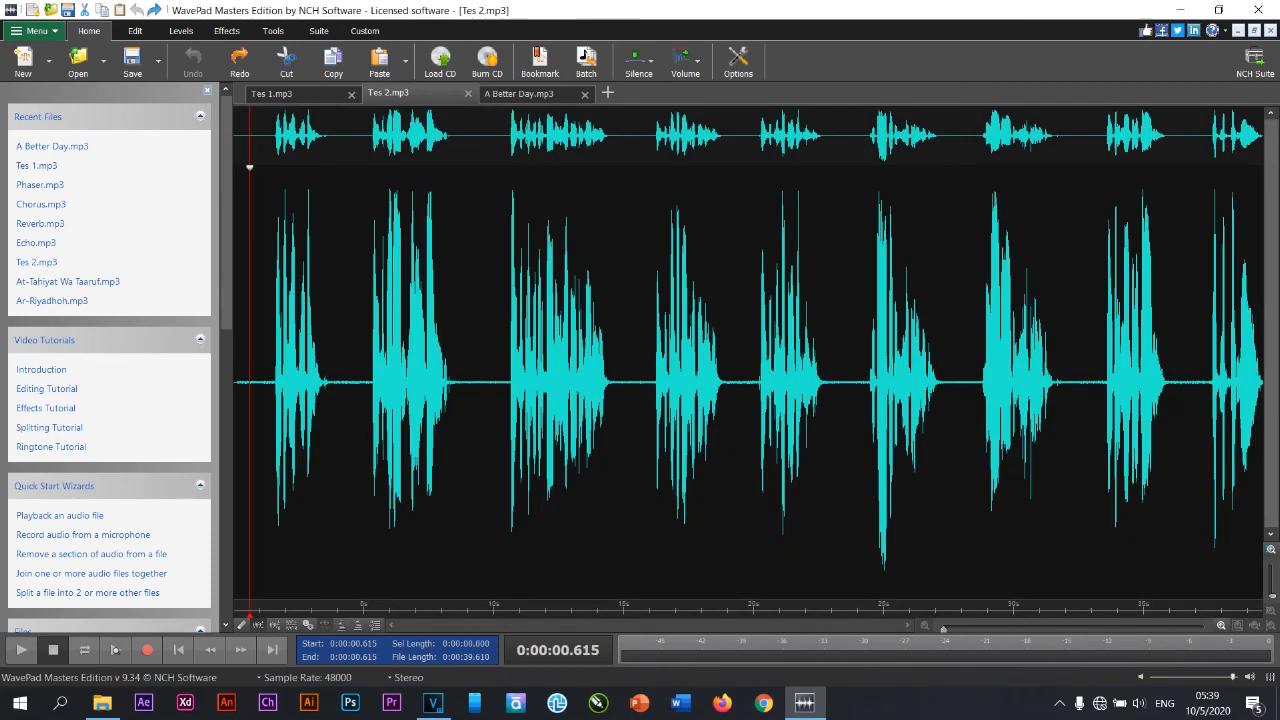
Step: Paste the copied A Better Day excerpt into Tes 2 at 0.615 seconds and play the file from near its beginning past the inserted music
right_click(250, 131)
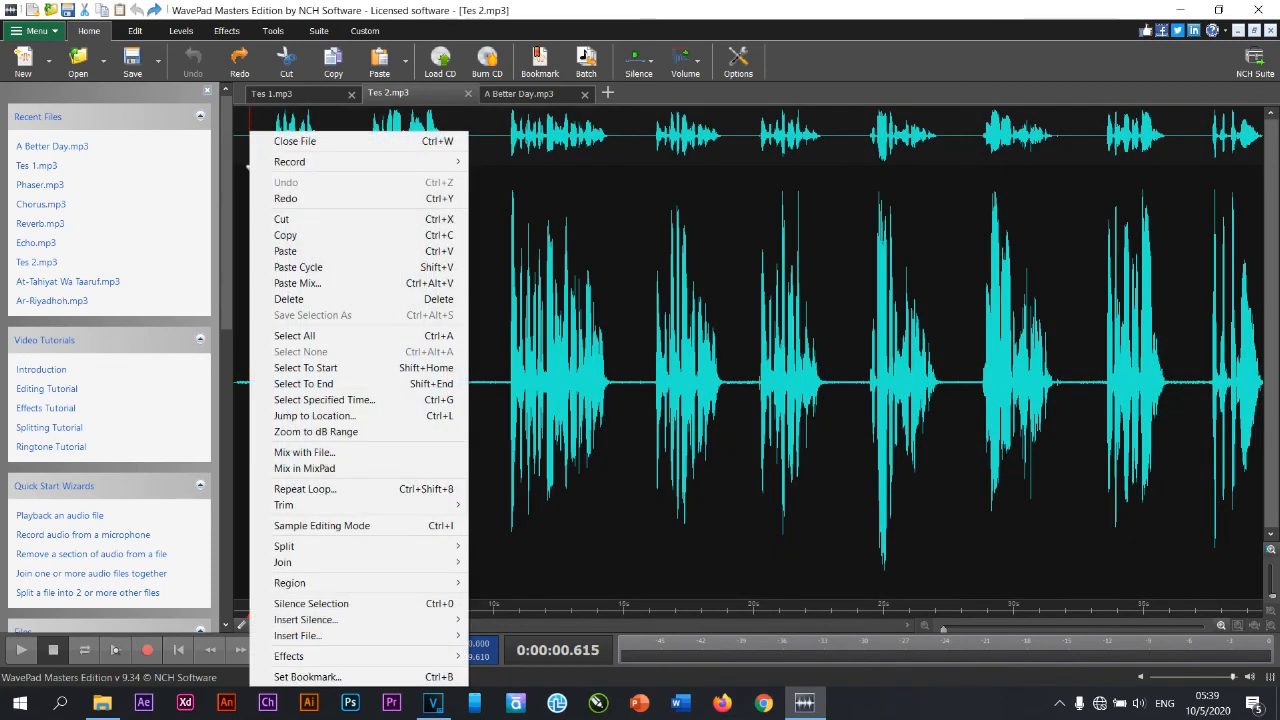
left_click(300, 251)
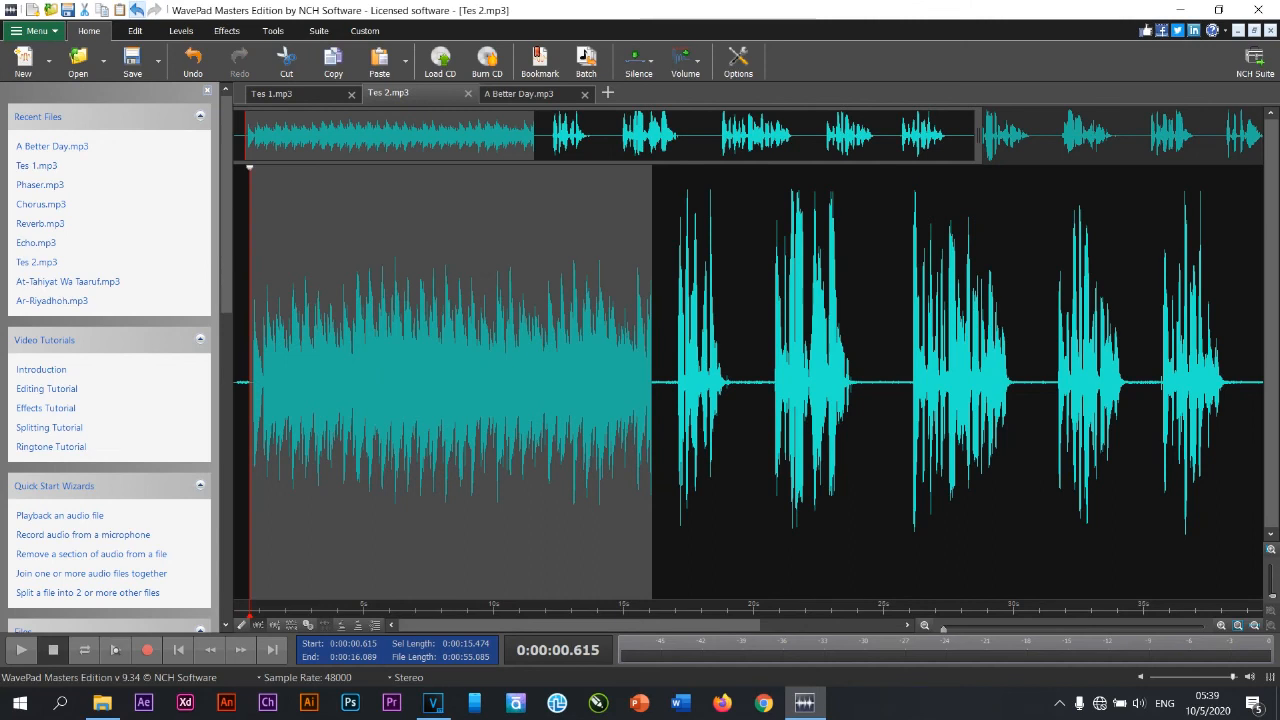
left_click(248, 290)
left_click(238, 290)
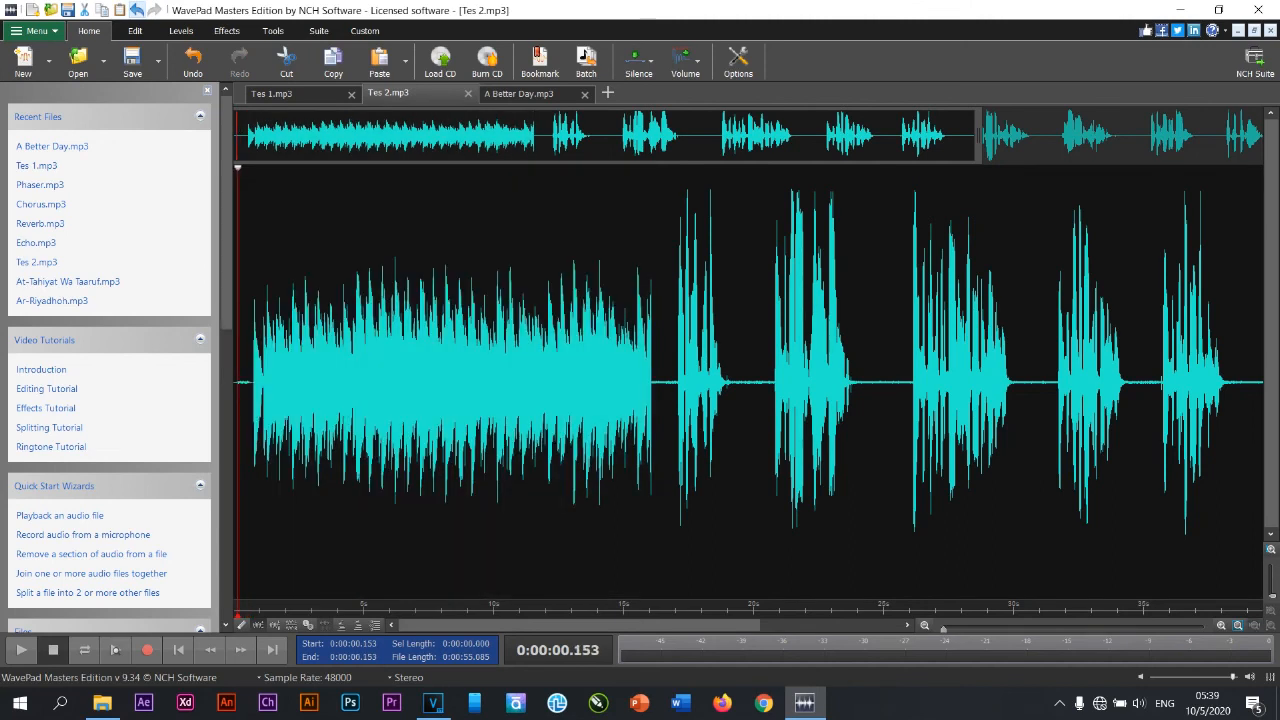
key("space")
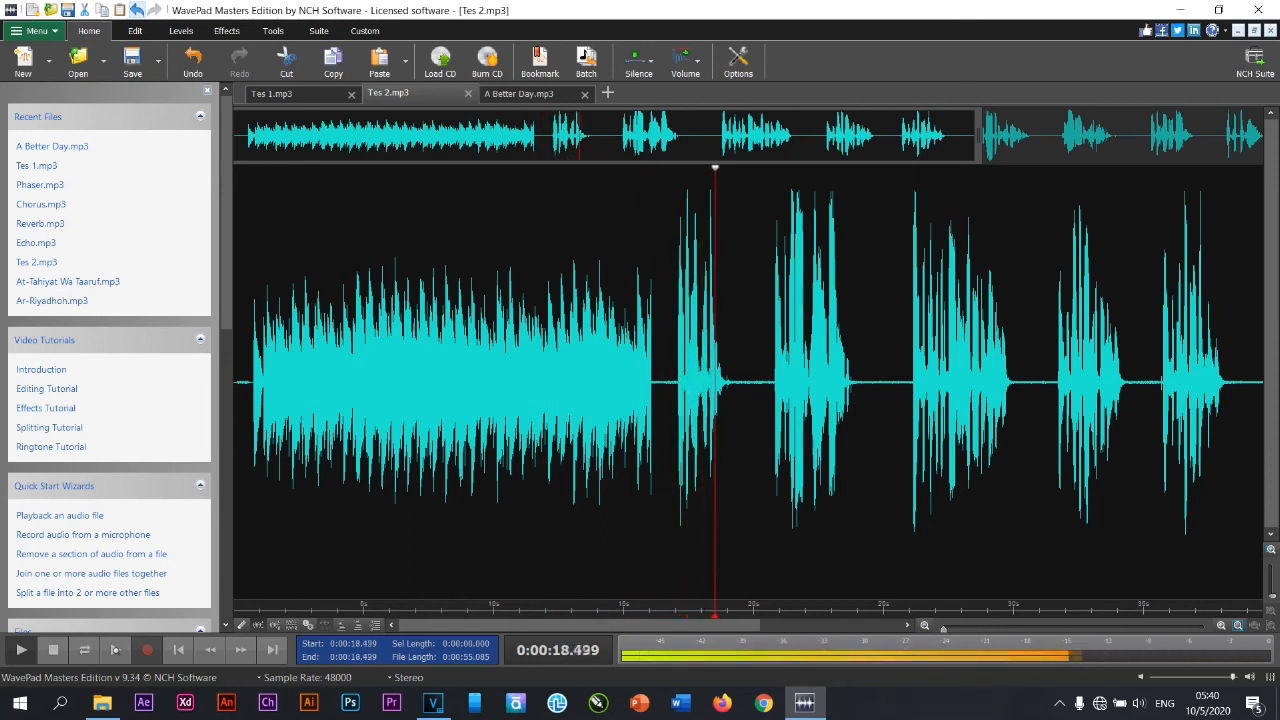
key("space")
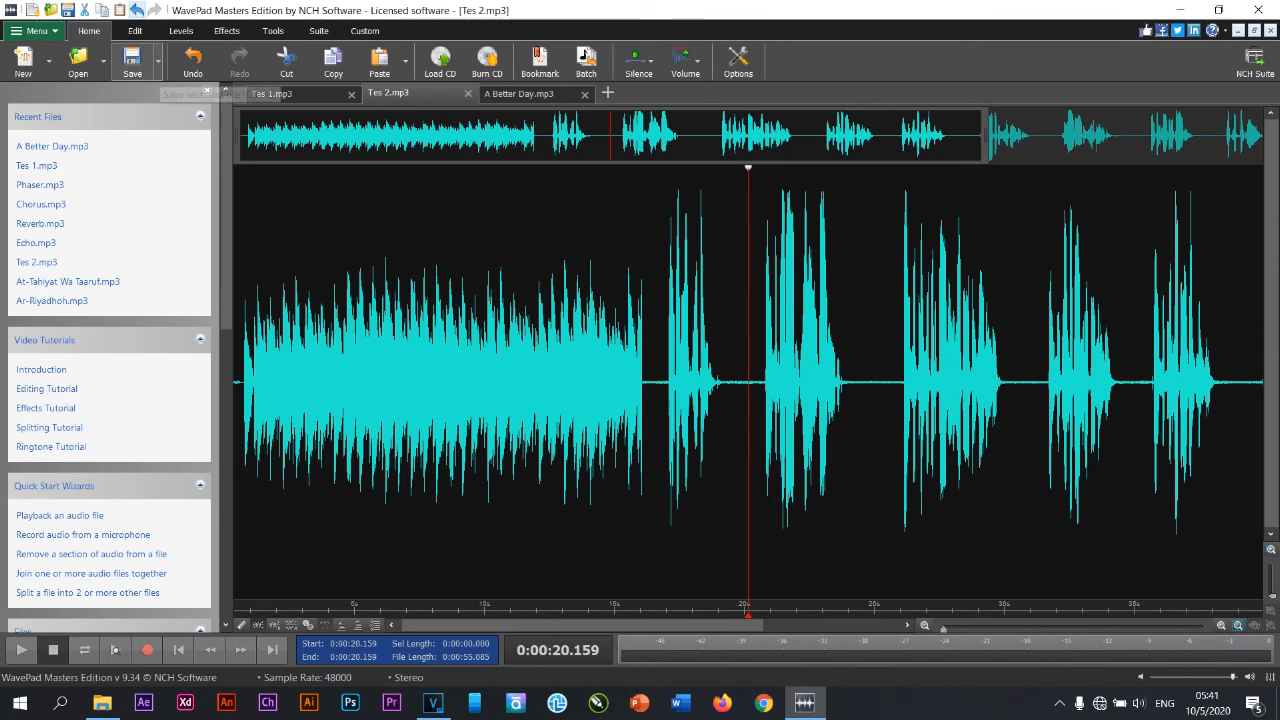
left_click(157, 62)
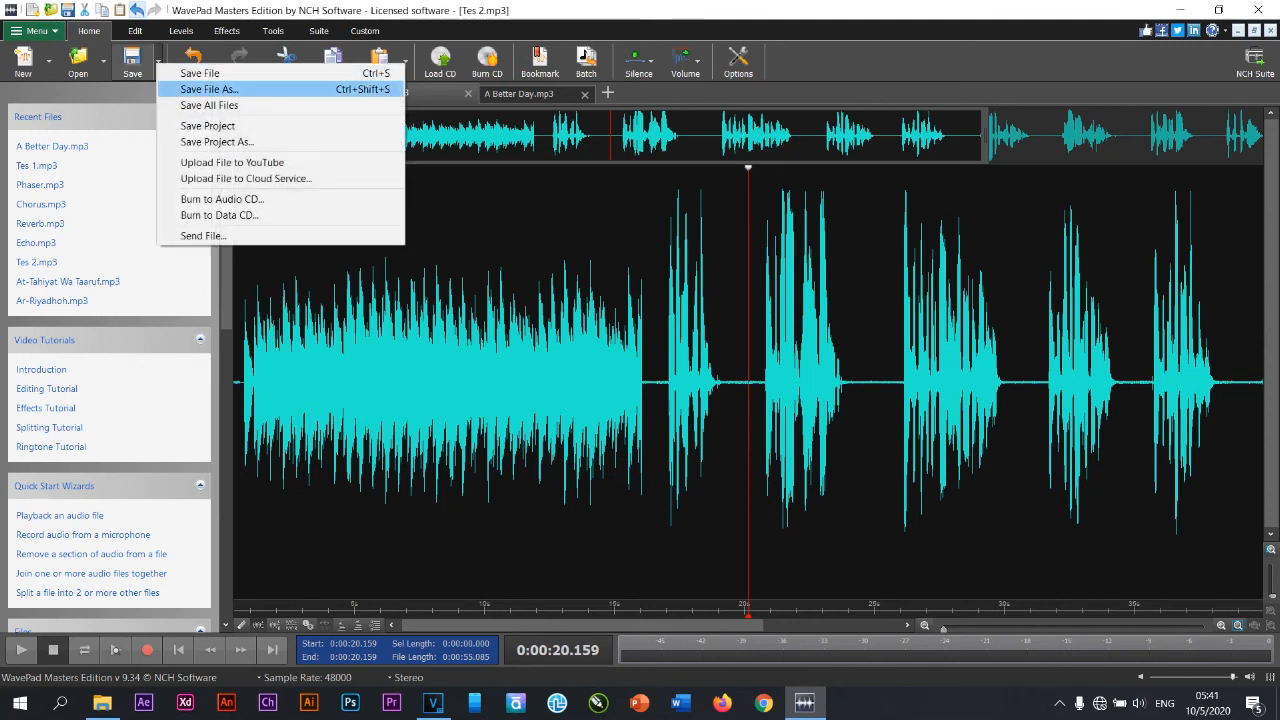
left_click(210, 89)
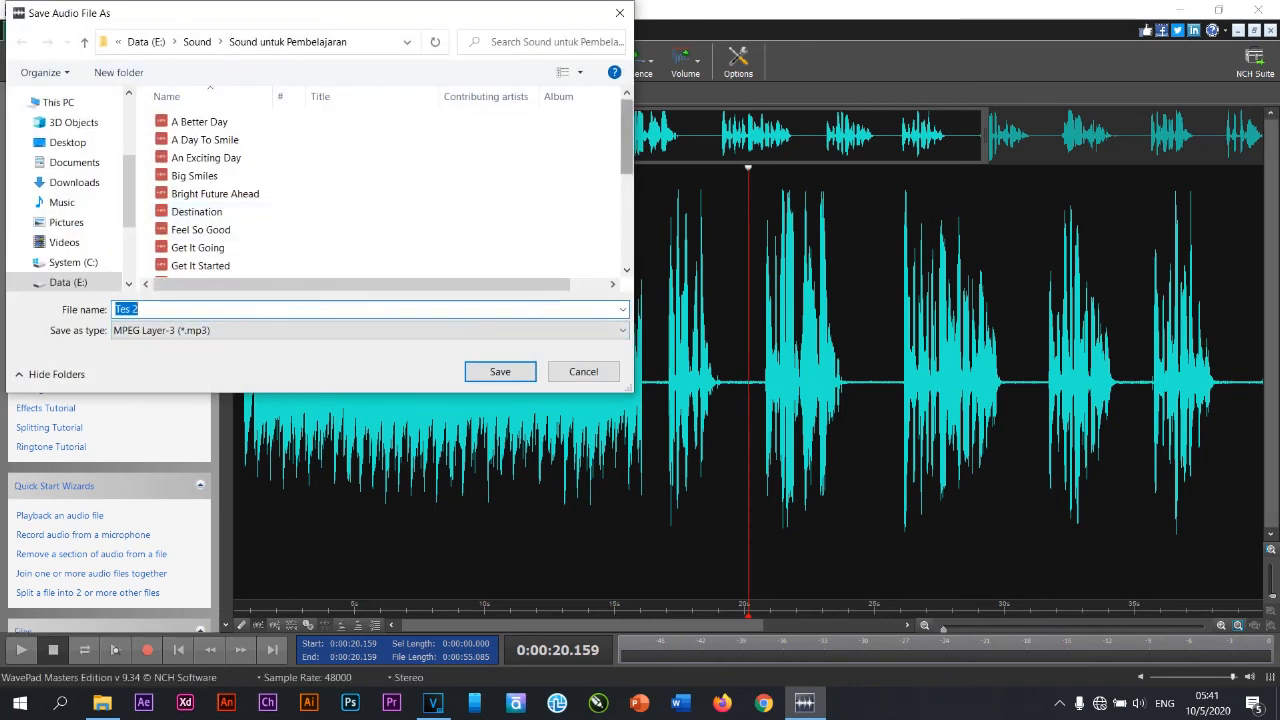
left_click_drag(627, 140, 627, 232)
left_click(583, 372)
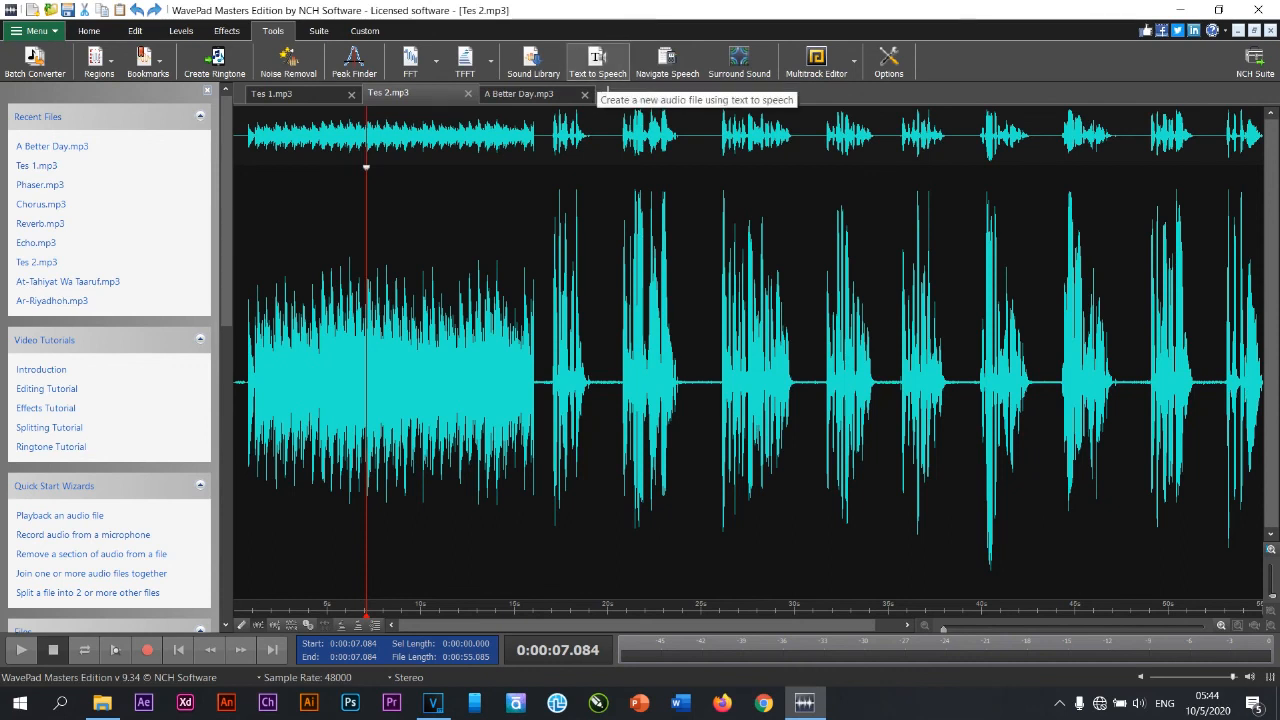
Step: Look over the companion programs in the NCH suite and the mobile versions of WavePad, and minimize the editor window
left_click(318, 30)
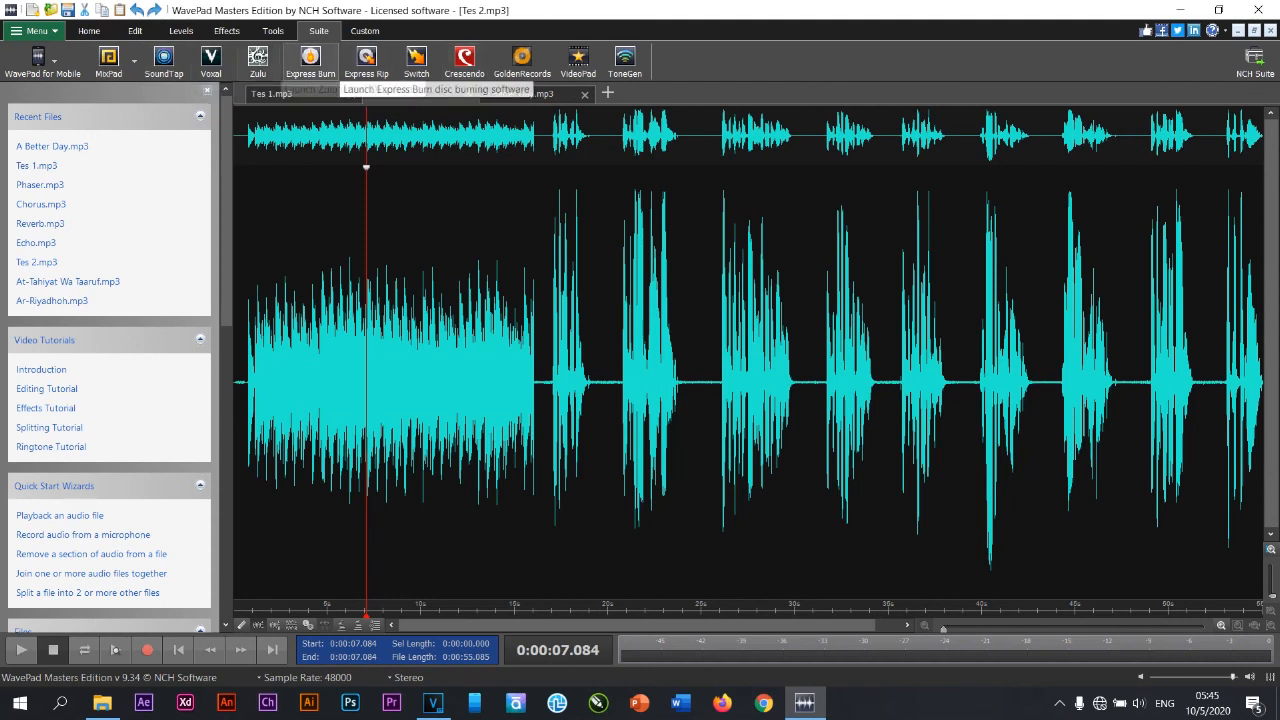
left_click(40, 62)
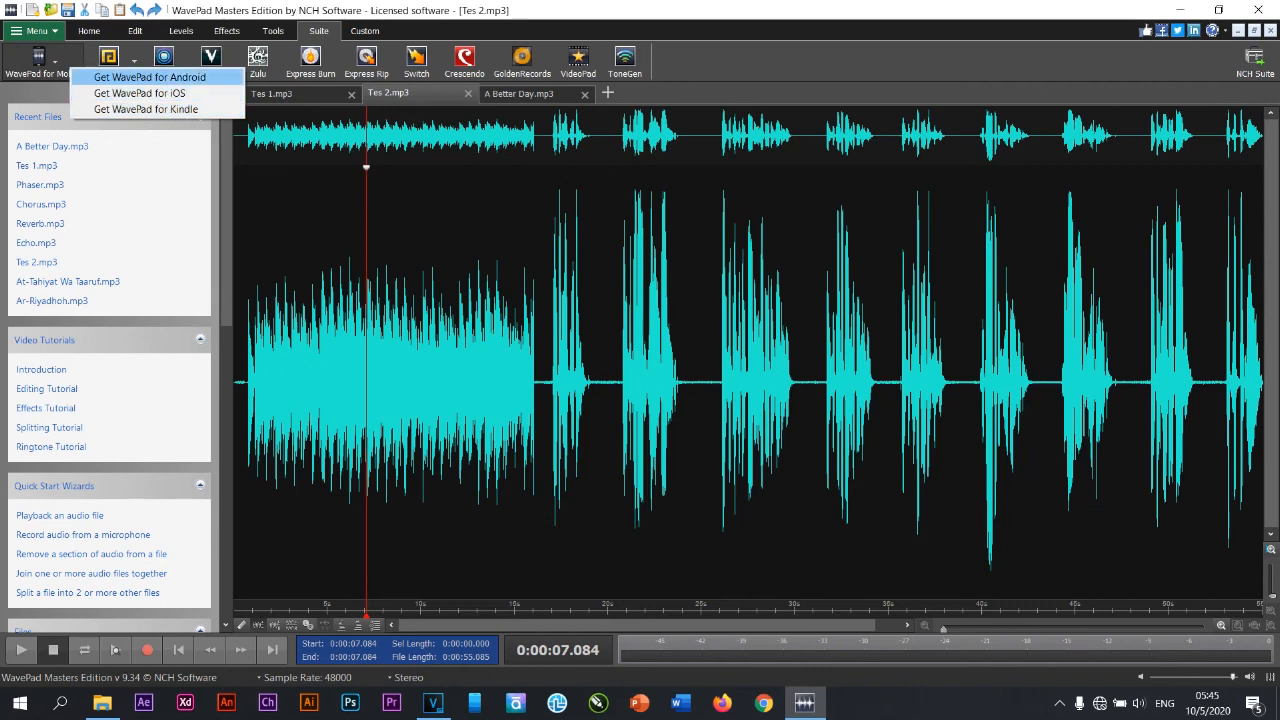
key("Escape")
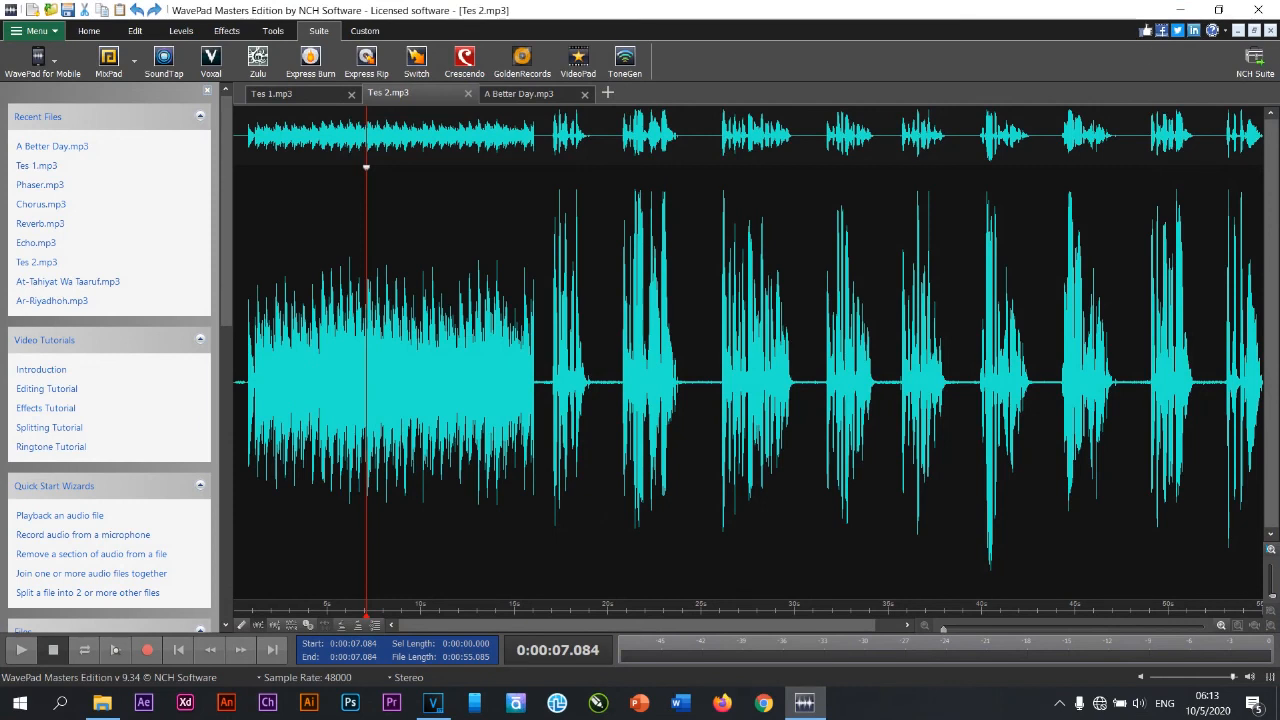
left_click(1180, 10)
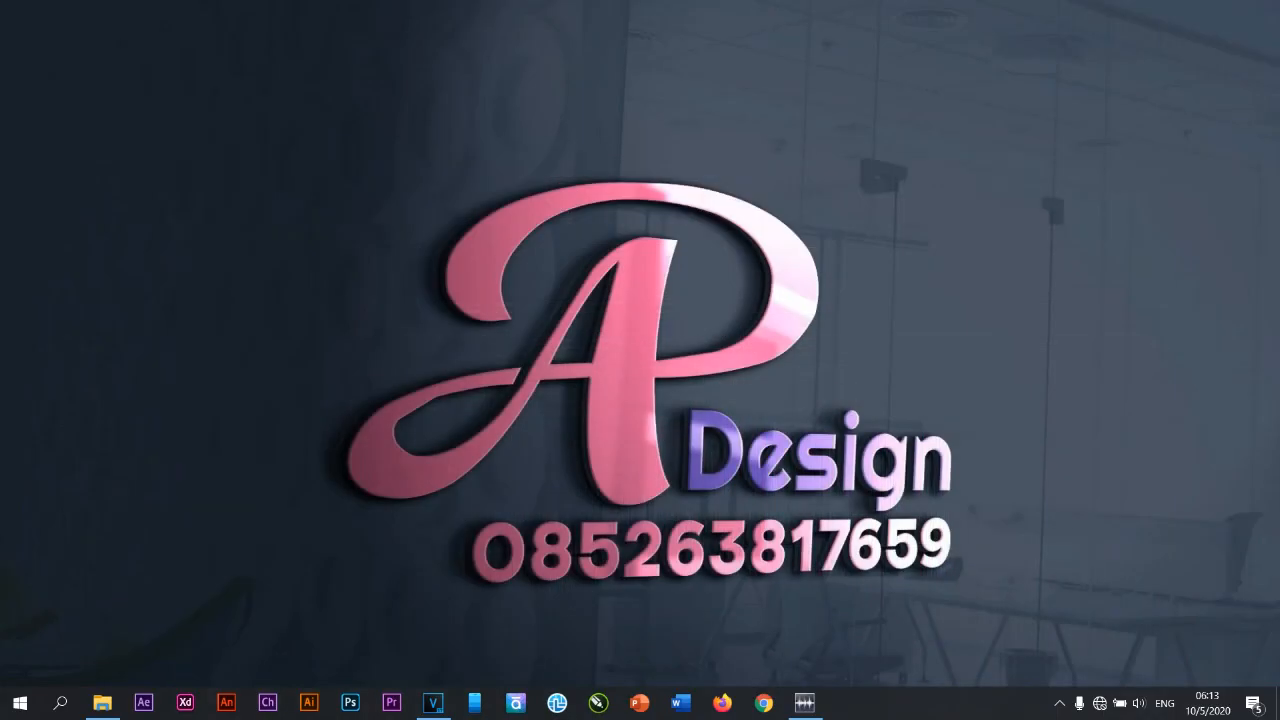